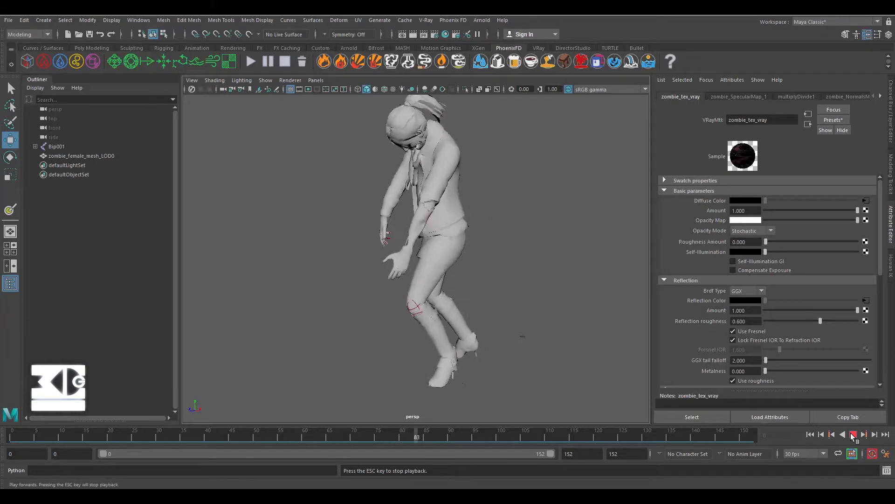
- Stop the walk animation's playback and inspect the zombie mesh up close from the front
click(853, 435)
scroll(448, 348, down, 4)
alt+drag(340, 328, 375, 317)
scroll(373, 308, up, 4)
alt+middle_drag(373, 299, 320, 325)
scroll(324, 331, up, 3)
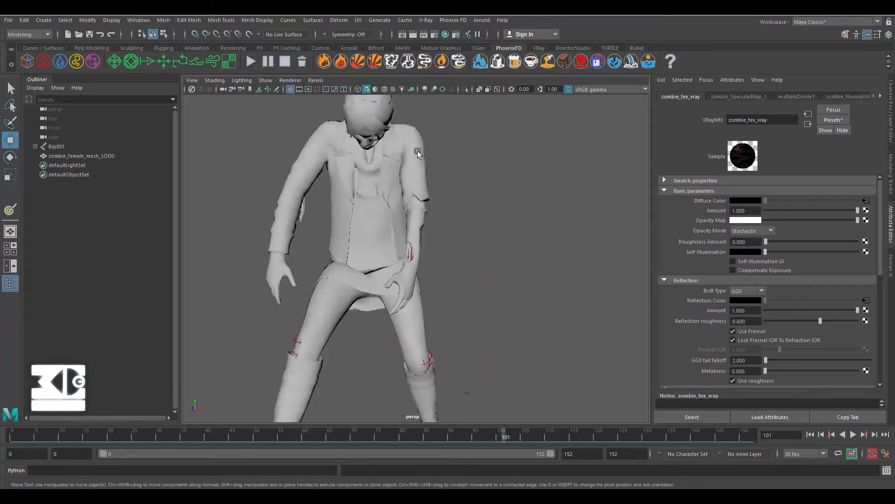
scroll(406, 161, down, 3)
- Return to frame 0 and display the zombie with its textures in the perspective view
click(810, 435)
alt+drag(464, 258, 349, 116)
key(6)
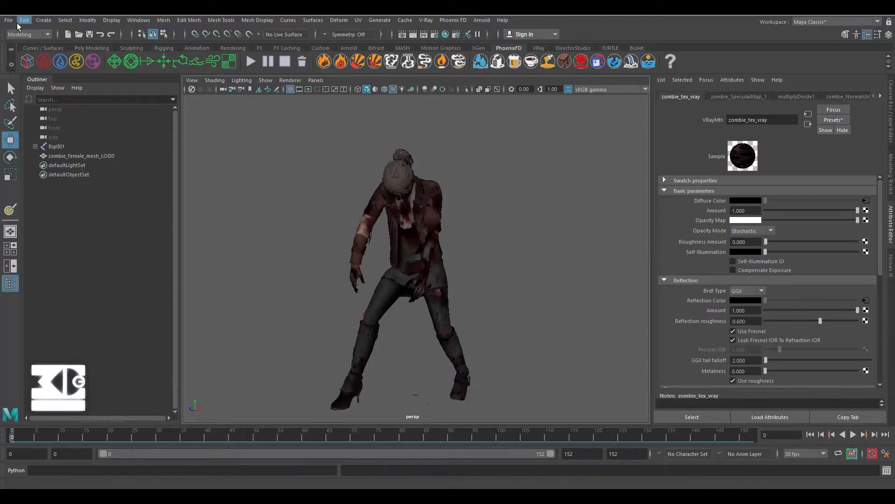
- Check the working units, including the time setting, in the application preferences
click(138, 20)
mouse_move(182, 110)
click(266, 116)
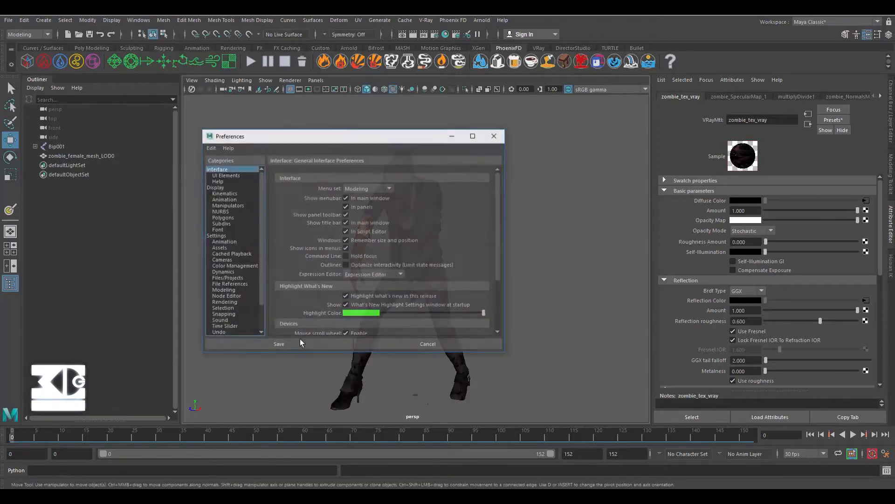
click(215, 236)
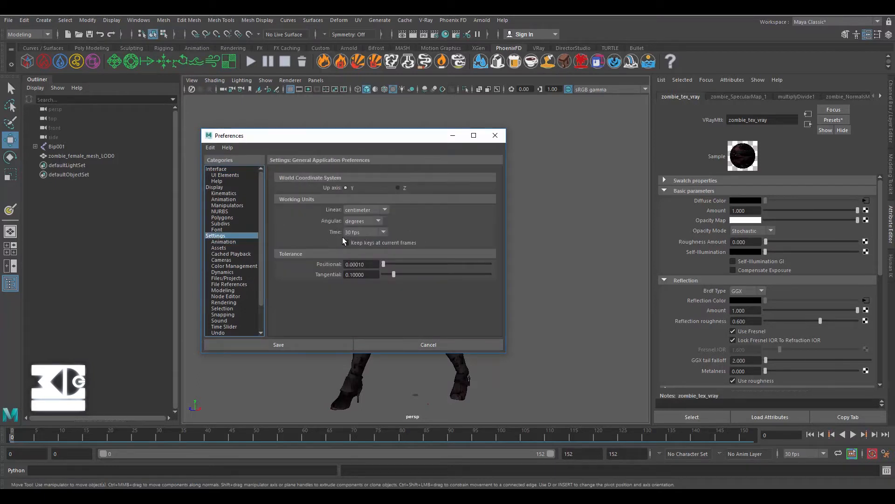
click(495, 135)
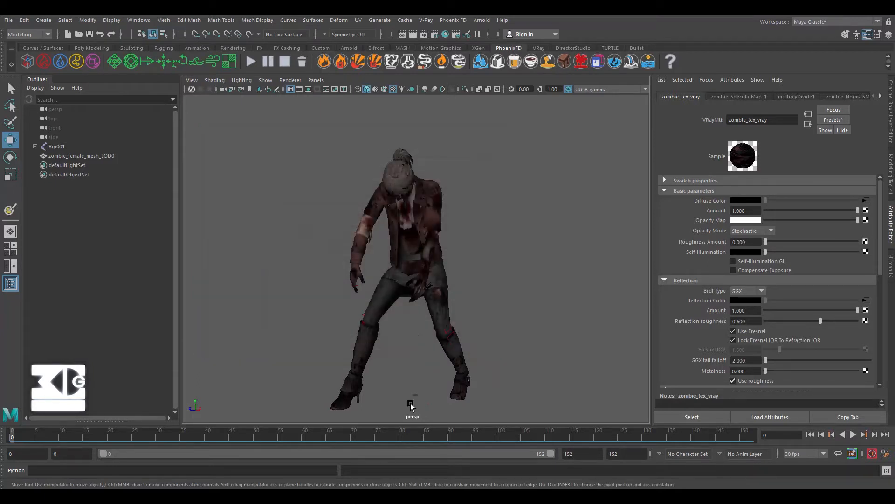
- Review the Alembic export options for Bip001 and zombie_female_mesh_LOD0 without exporting them
click(59, 154)
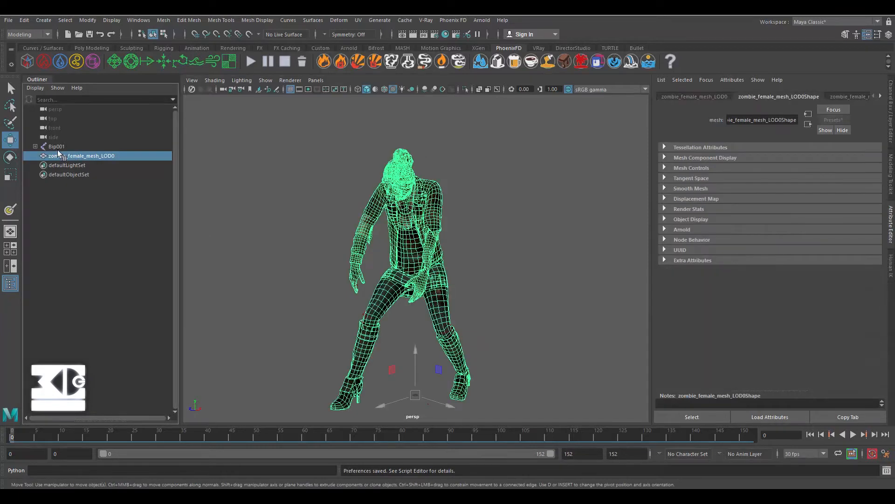
click(322, 131)
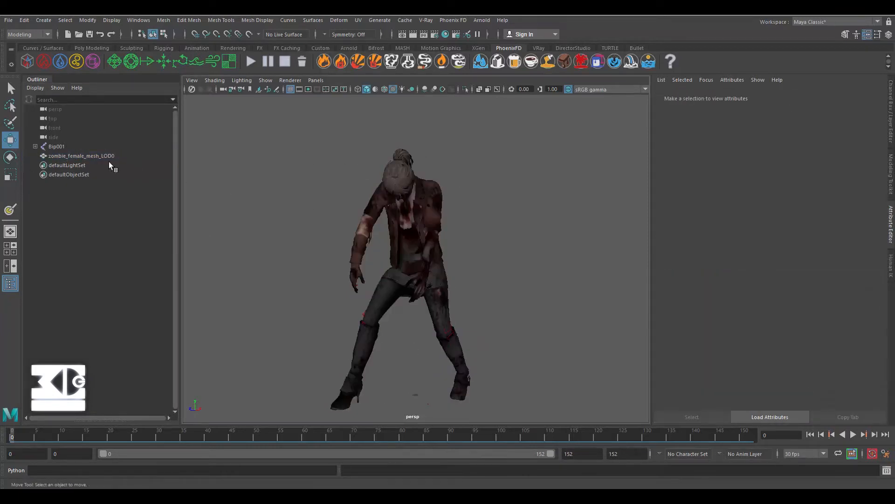
click(56, 146)
ctrl+click(75, 156)
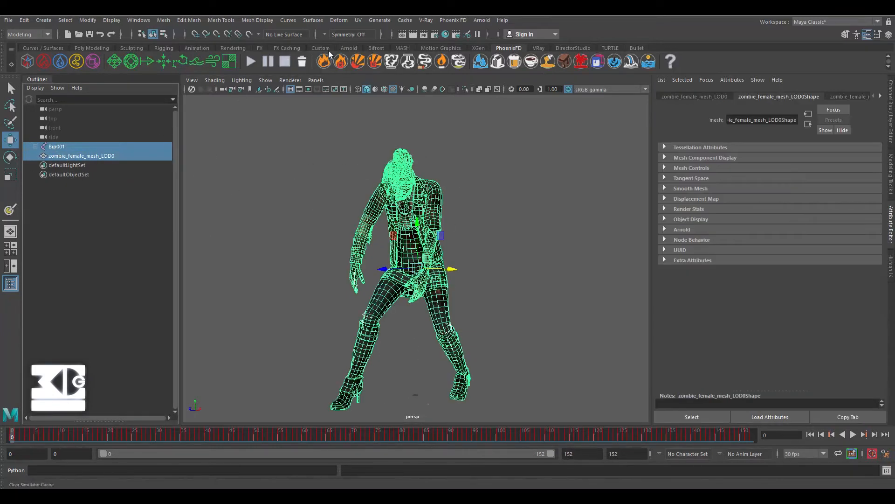
click(405, 21)
mouse_move(443, 37)
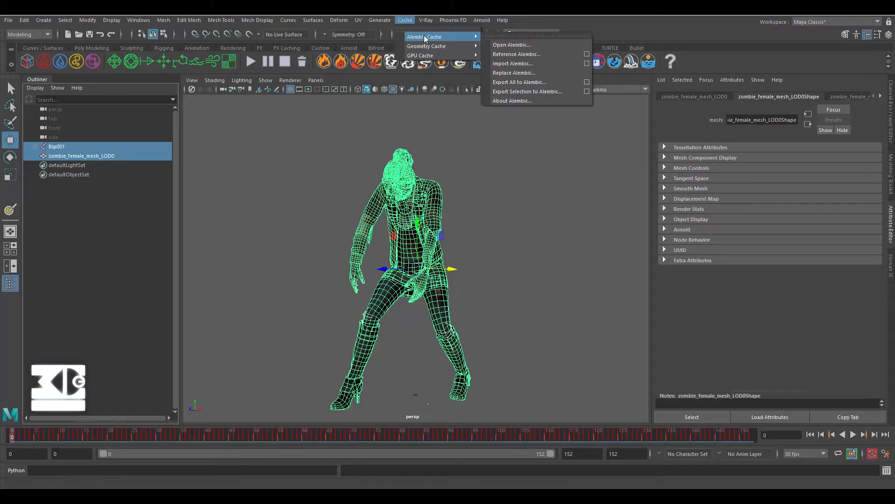
click(586, 91)
scroll(422, 256, down, 1)
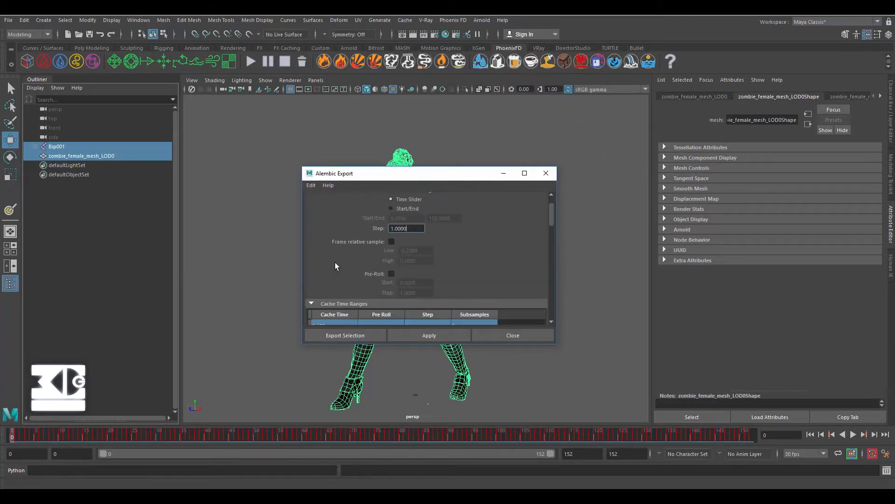
click(513, 336)
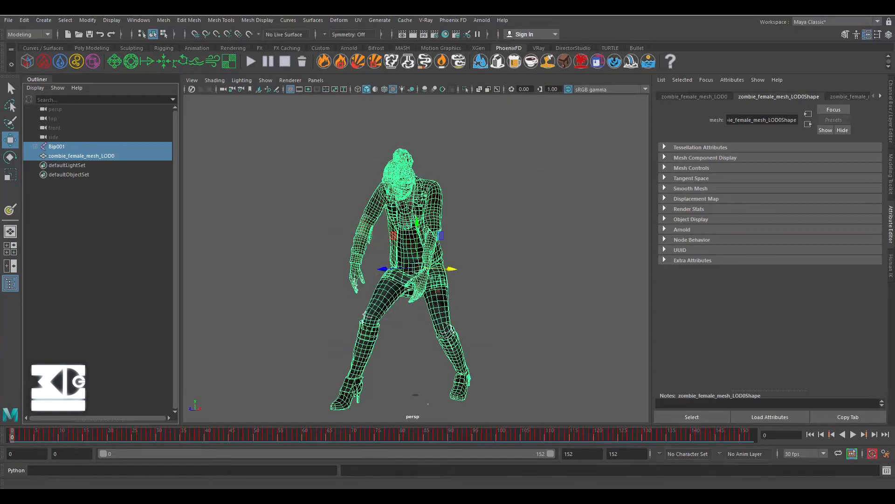
click(492, 334)
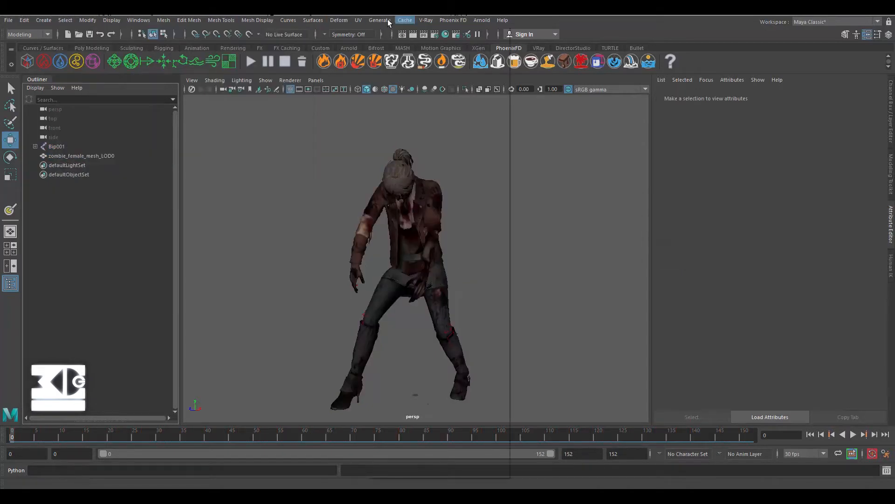
- Import the zombie_anime_alembic2 Alembic cache into the scene
click(405, 21)
mouse_move(454, 39)
click(510, 64)
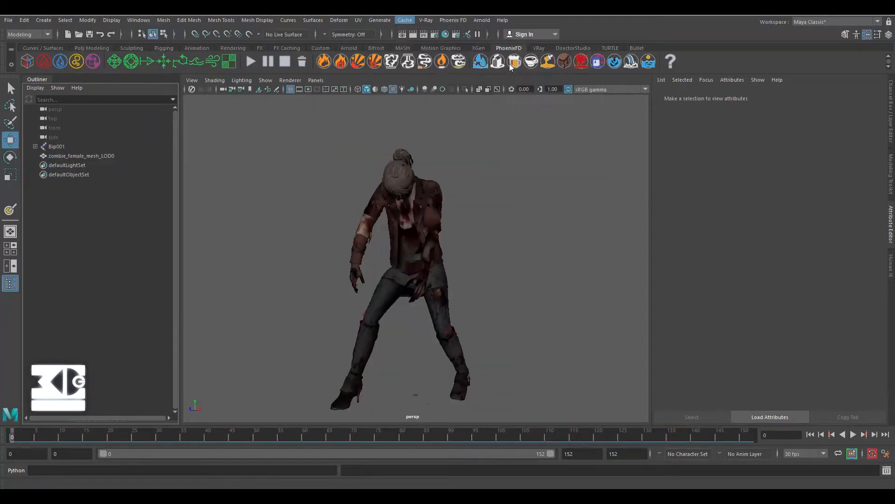
double_click(409, 211)
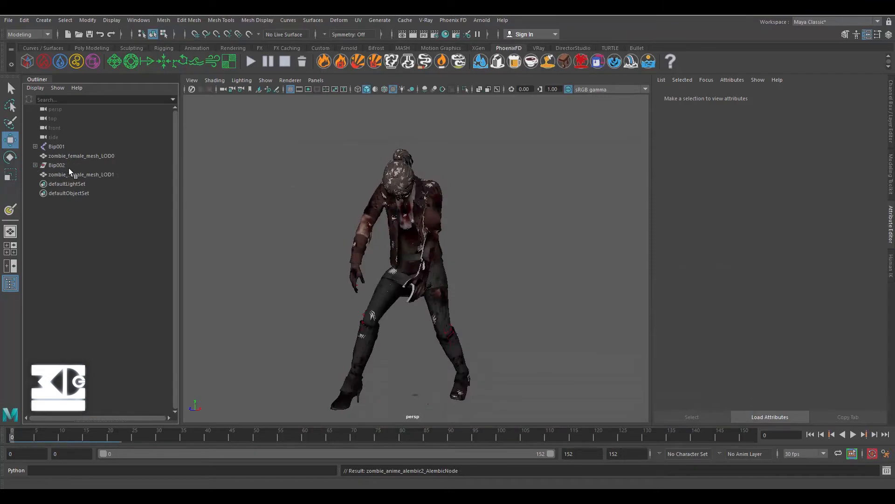
- Group Bip001 and zombie_female_mesh_LOD0 together and name the group "zombie"
click(81, 155)
ctrl+click(52, 147)
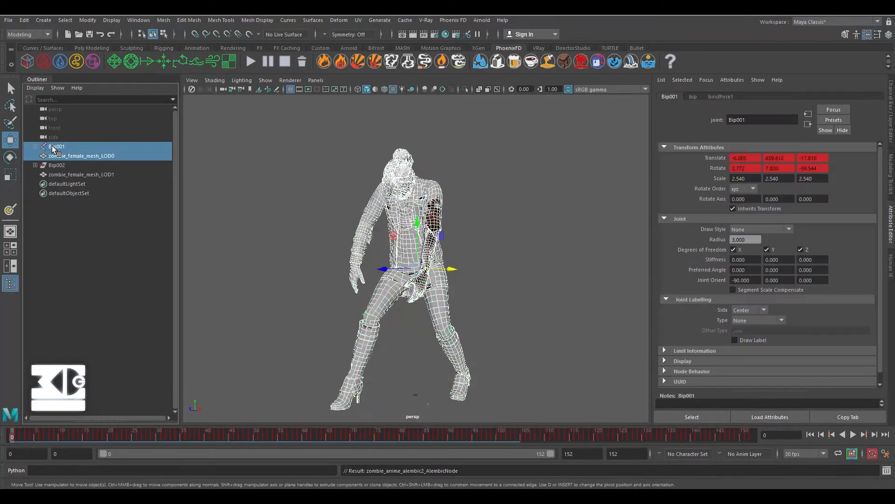
key(ctrl+g)
double_click(54, 166)
text(zombie)
key(Return)
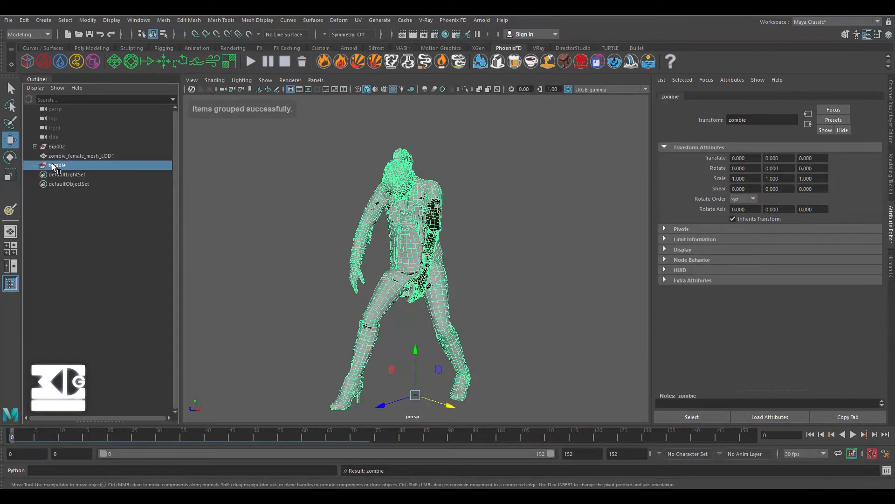
- Hide the zombie group and delete the imported Bip002 hierarchy, keeping the imported mesh
click(64, 156)
click(55, 166)
key(h)
click(102, 156)
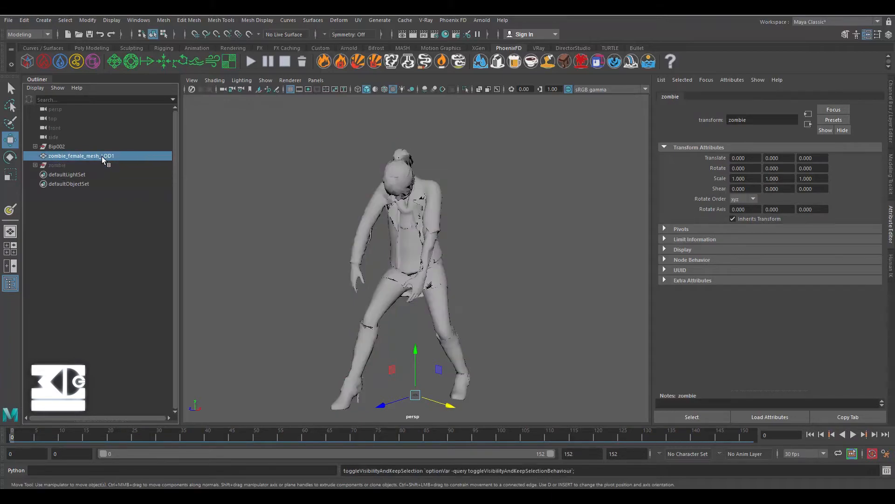
click(56, 148)
key(Delete)
- Play the imported zombie_female_mesh_LOD1's animation, return to frame 0 and examine the mesh from several angles
click(75, 148)
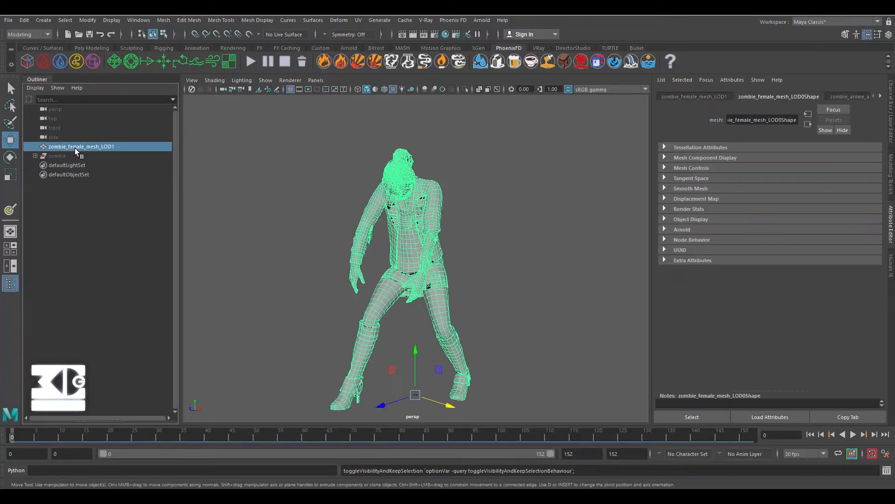
key(alt+v)
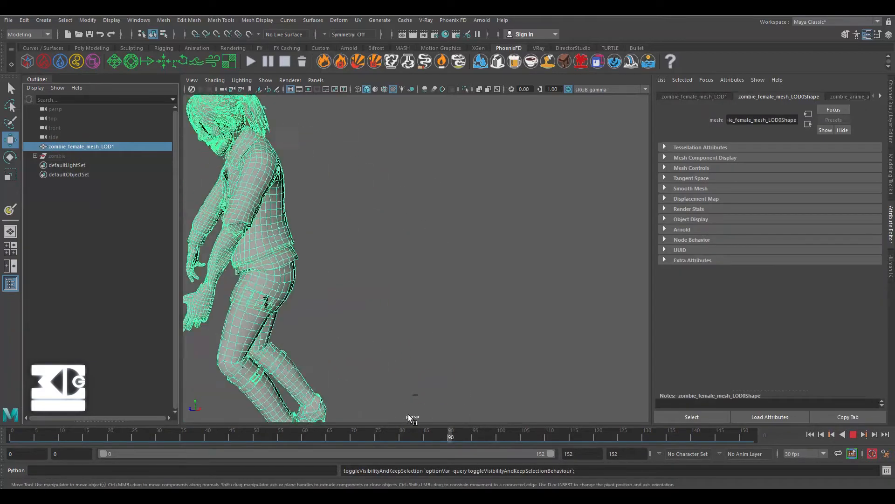
key(alt+v)
click(810, 434)
scroll(407, 248, up, 2)
click(485, 261)
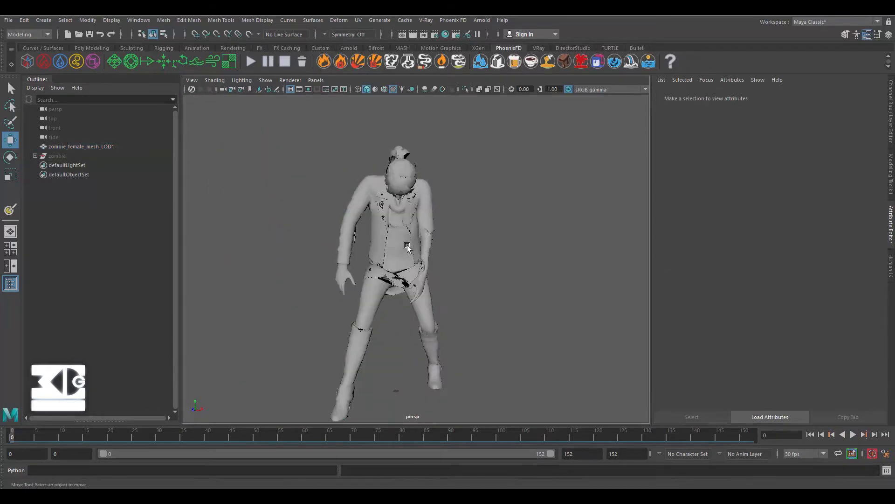
scroll(408, 248, up, 2)
alt+drag(407, 248, 433, 256)
scroll(433, 256, down, 2)
scroll(293, 253, up, 2)
scroll(293, 253, down, 2)
alt+drag(295, 254, 306, 264)
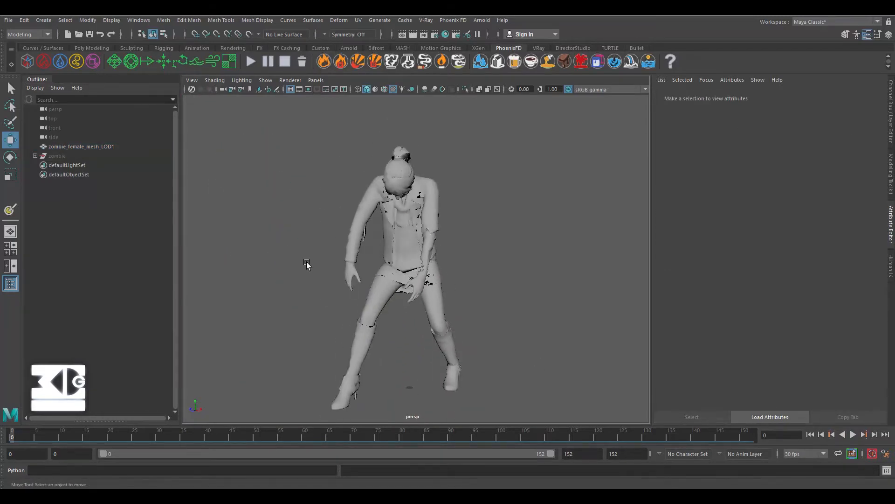
alt+middle_drag(307, 264, 302, 234)
- Try to set up zombie_female_mesh_LOD1 for the 3D Paint Tool by choosing an attribute to paint
click(433, 182)
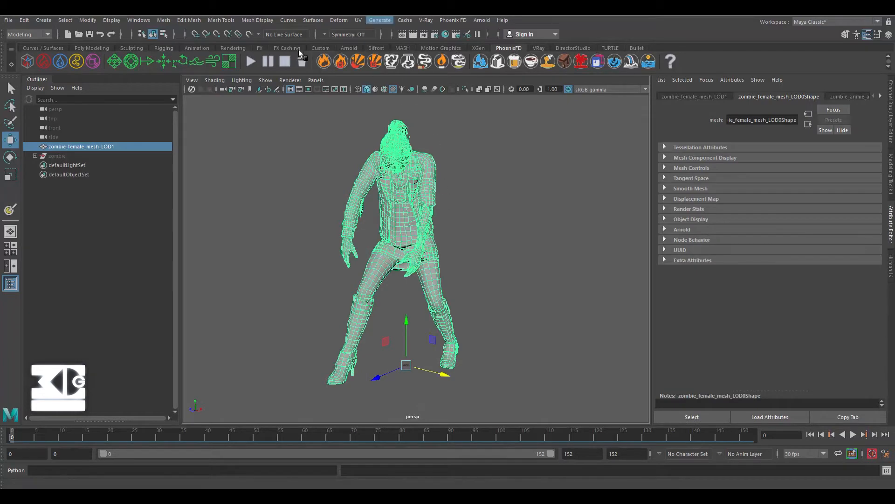
mouse_move(411, 219)
right_down()
mouse_move(410, 371)
mouse_move(486, 380)
right_up()
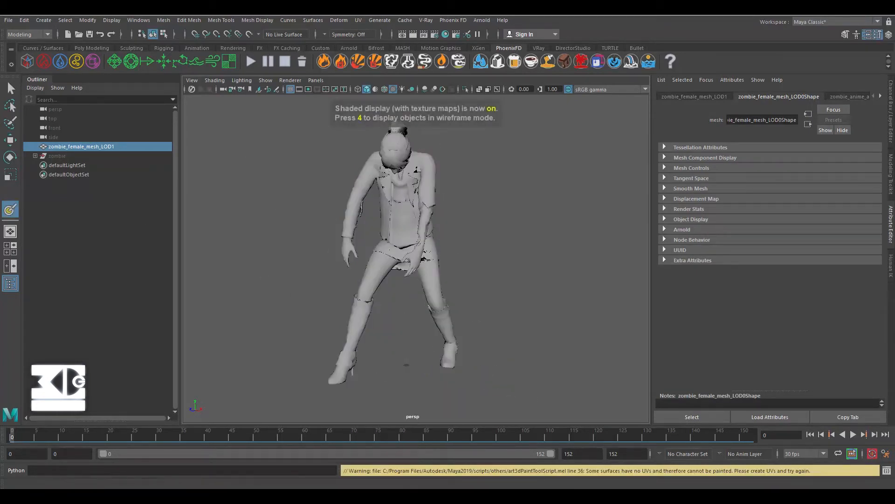
mouse_move(611, 125)
mouse_down()
mouse_move(660, 97)
mouse_move(655, 78)
mouse_up()
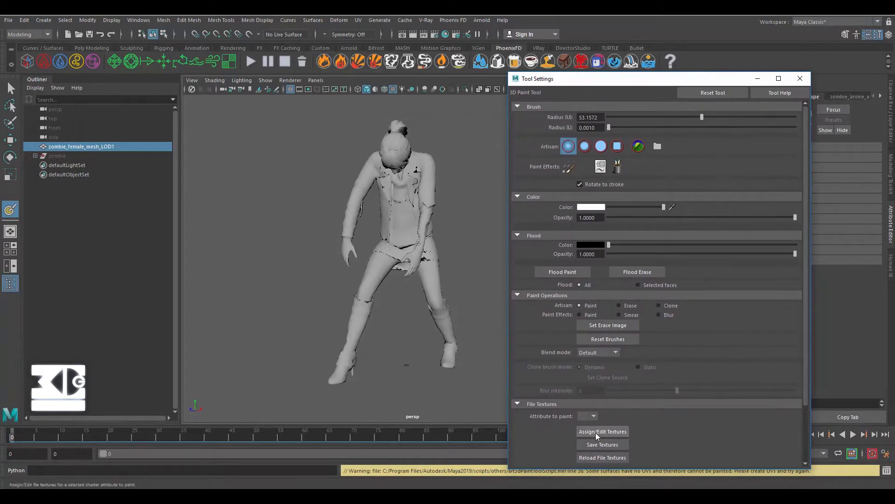
click(593, 416)
click(608, 427)
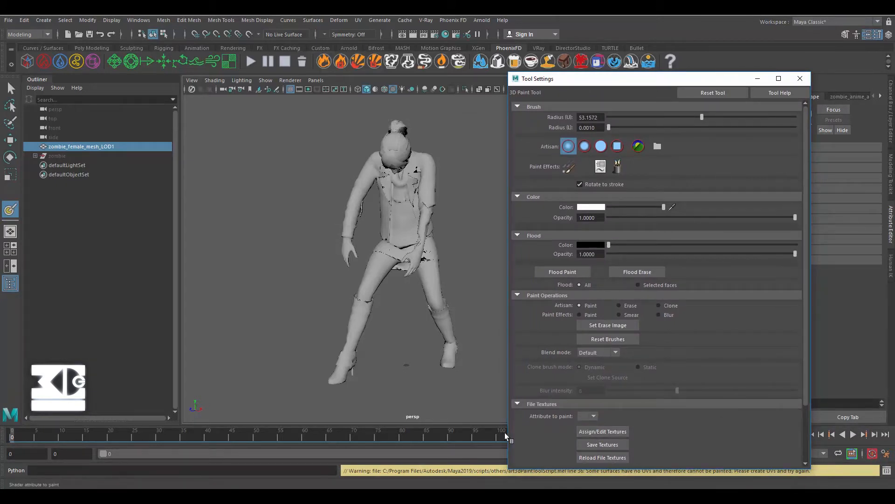
click(800, 78)
key(w)
- Create camera-based UVs on zombie_female_mesh_LOD1 and view them in the UV Editor at frame 13
click(359, 19)
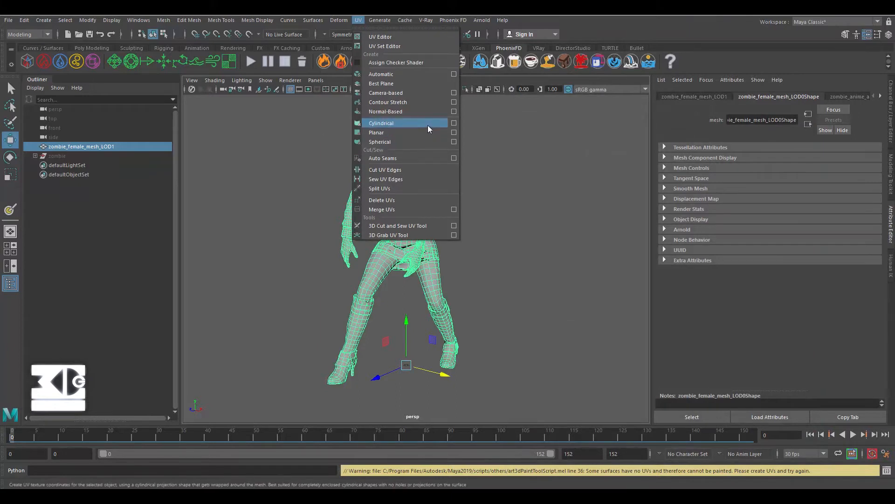
click(398, 93)
click(358, 20)
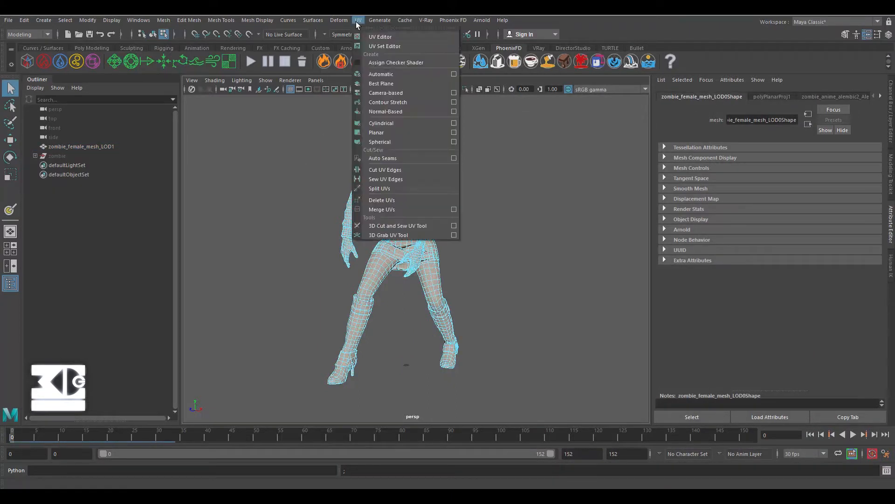
click(368, 39)
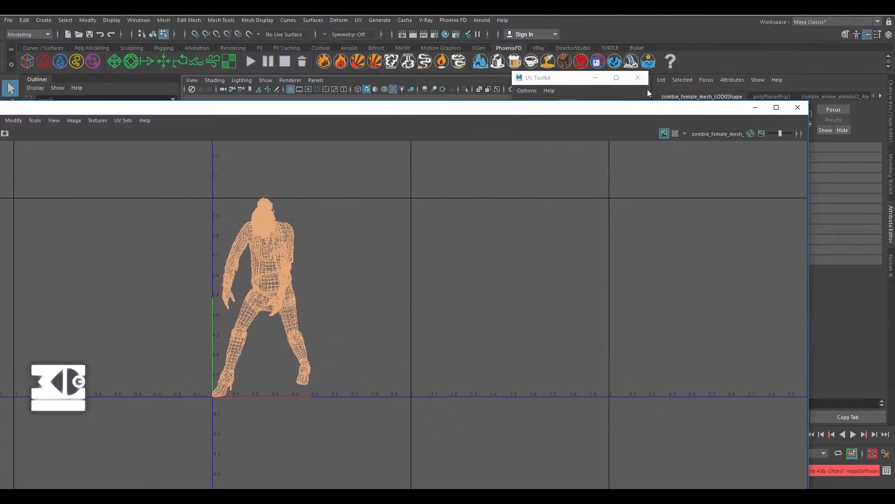
double_click(616, 107)
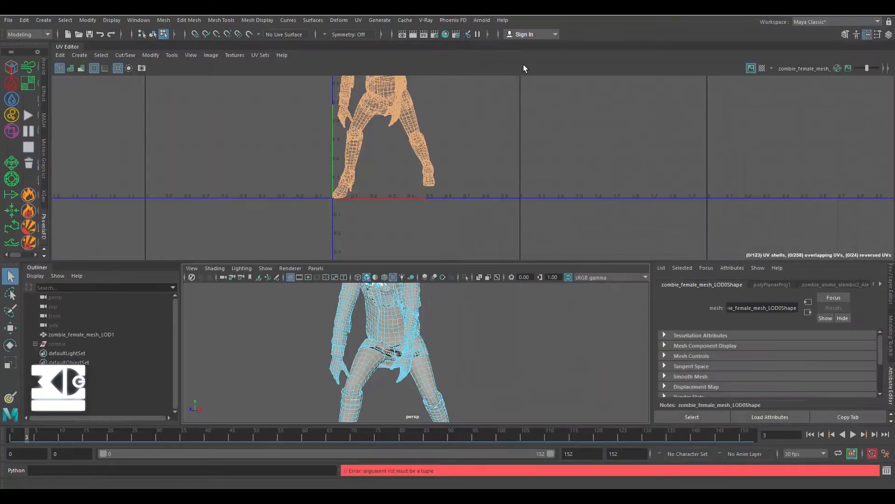
click(75, 435)
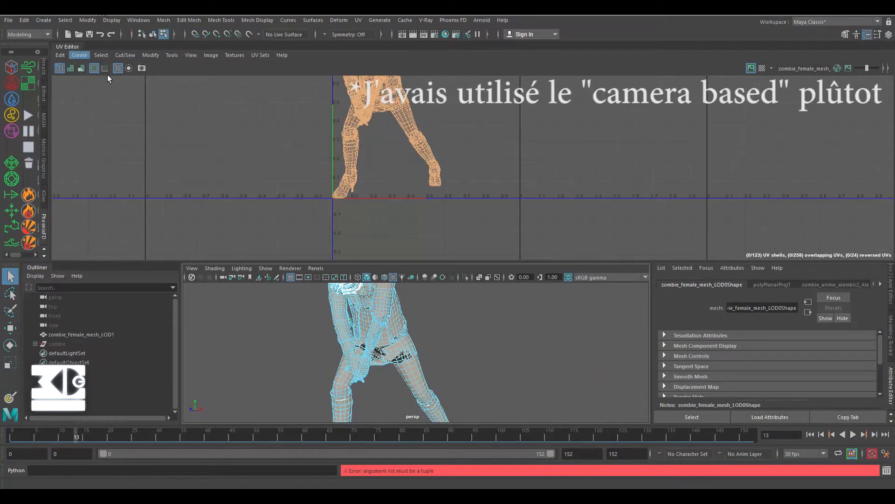
- Close the docked UV Editor and reopen it as a separate floating window
right_click(70, 47)
click(91, 83)
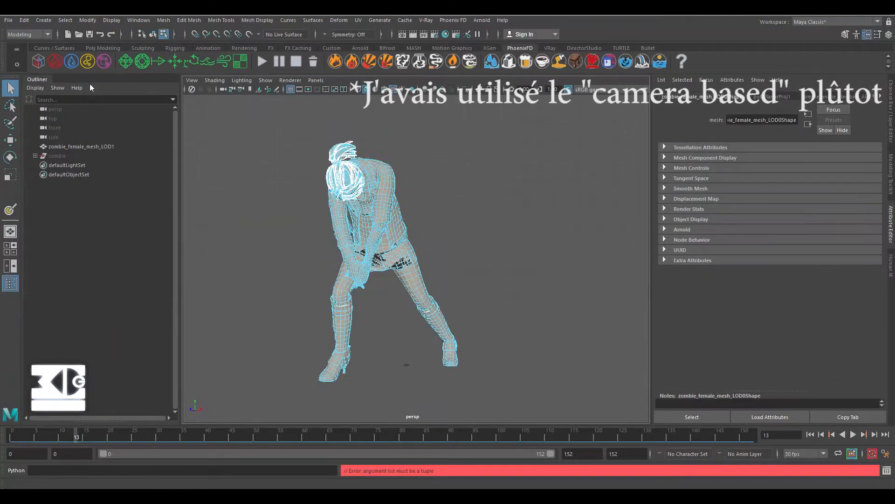
click(358, 21)
click(366, 34)
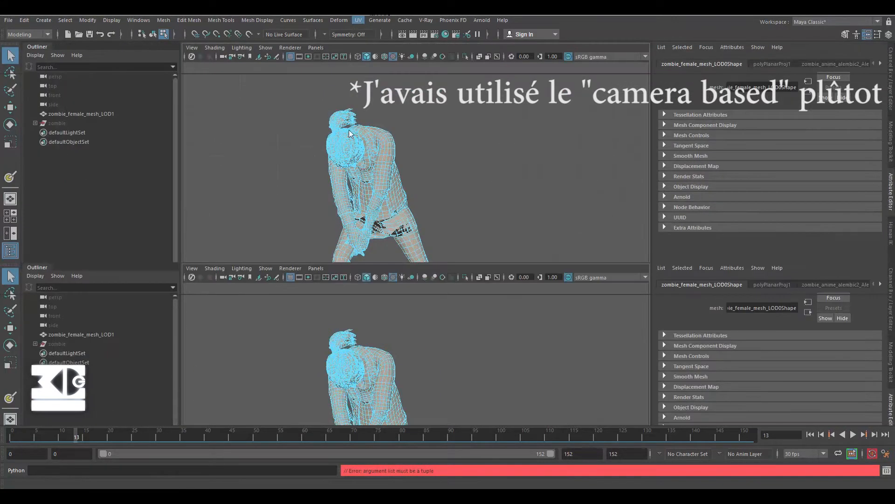
drag(68, 46, 295, 217)
- Delete all UVs of zombie_female_mesh_LOD1 in the UV Editor and put the editor away
click(66, 178)
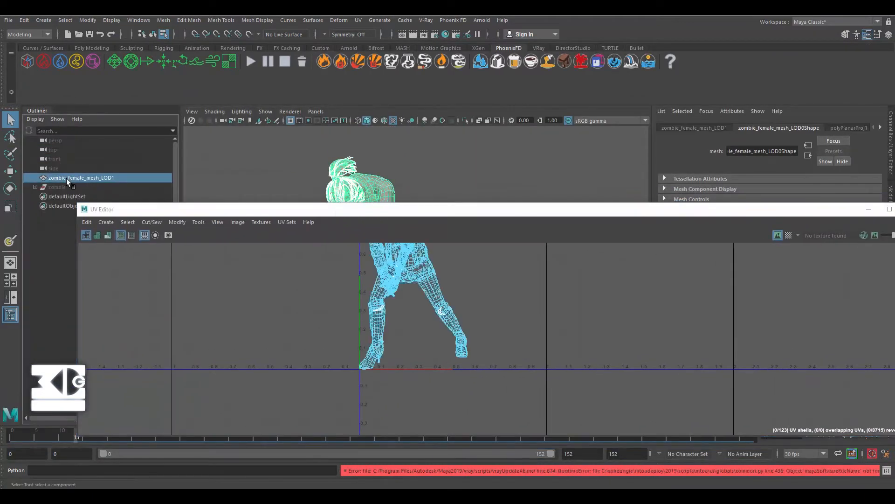
right_drag(459, 274, 490, 274)
double_click(425, 213)
drag(463, 288, 250, 138)
drag(230, 75, 484, 389)
click(14, 22)
click(29, 54)
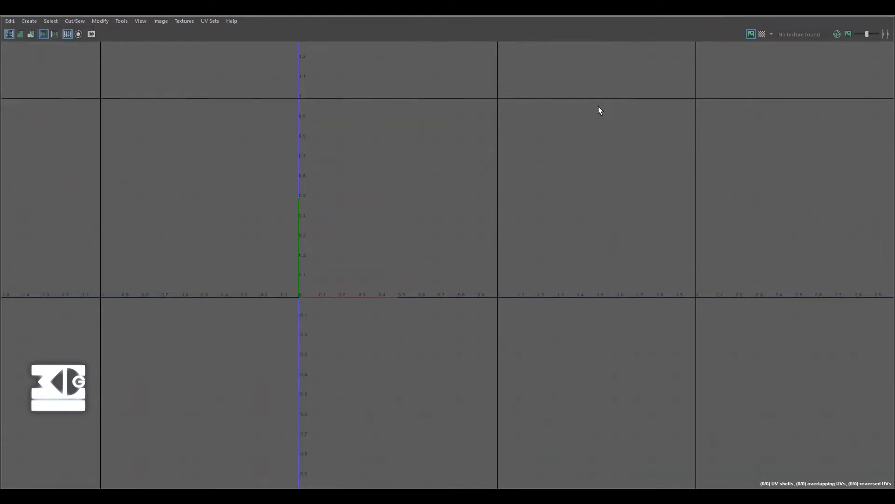
click(869, 15)
right_click(440, 175)
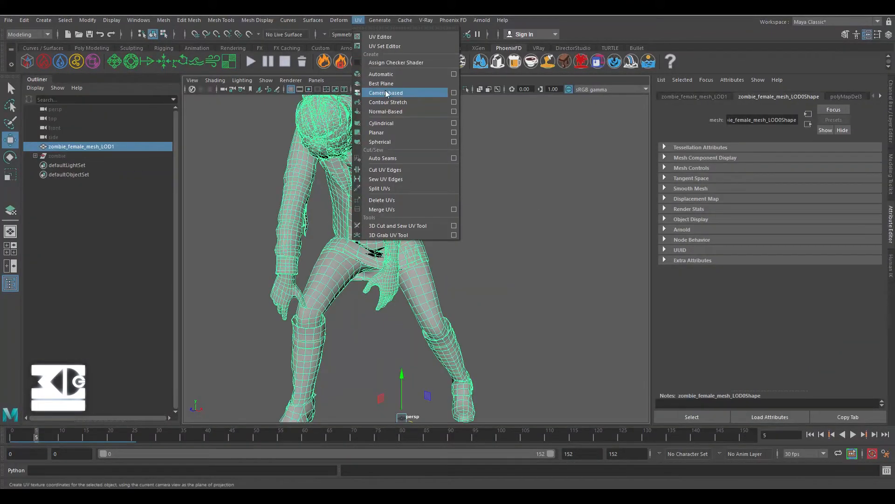
- Project best-plane UVs onto zombie_female_mesh_LOD1 using a face on the torso, and open the UV Editor
click(387, 86)
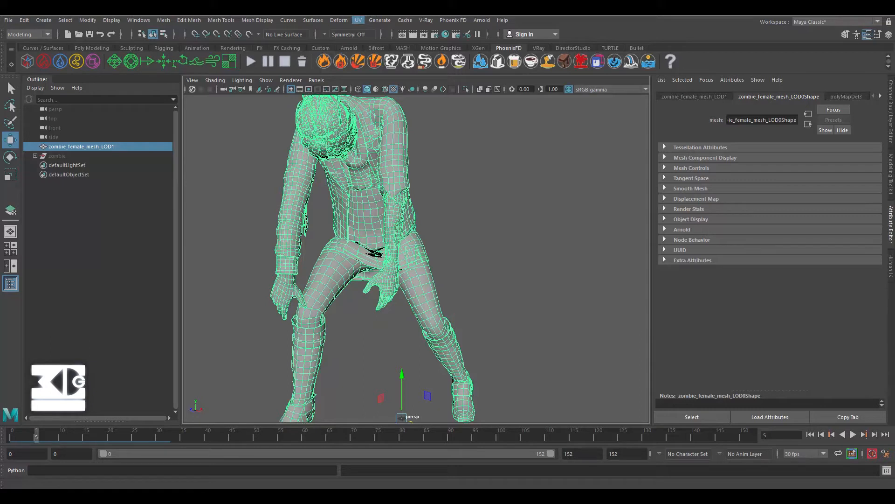
click(372, 199)
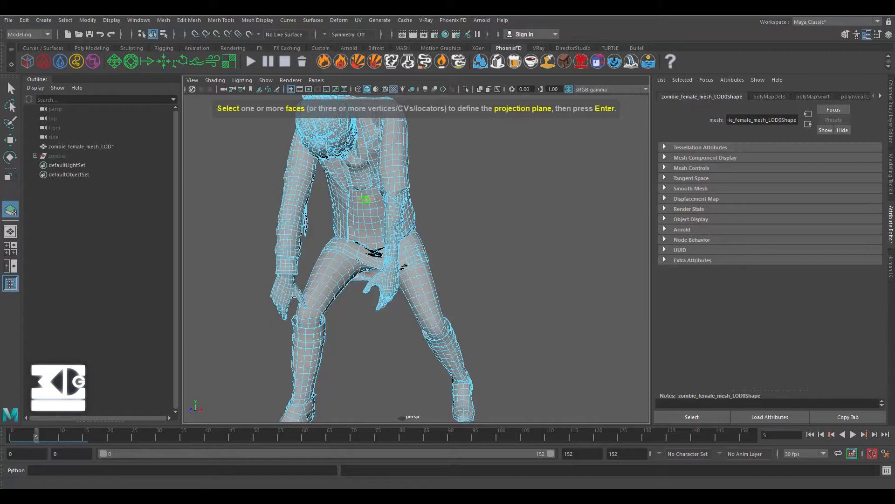
key(Return)
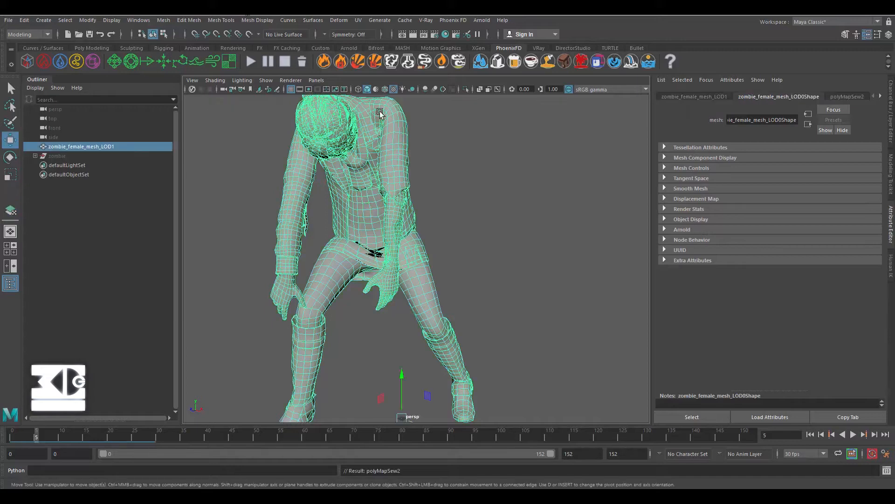
click(356, 21)
click(368, 35)
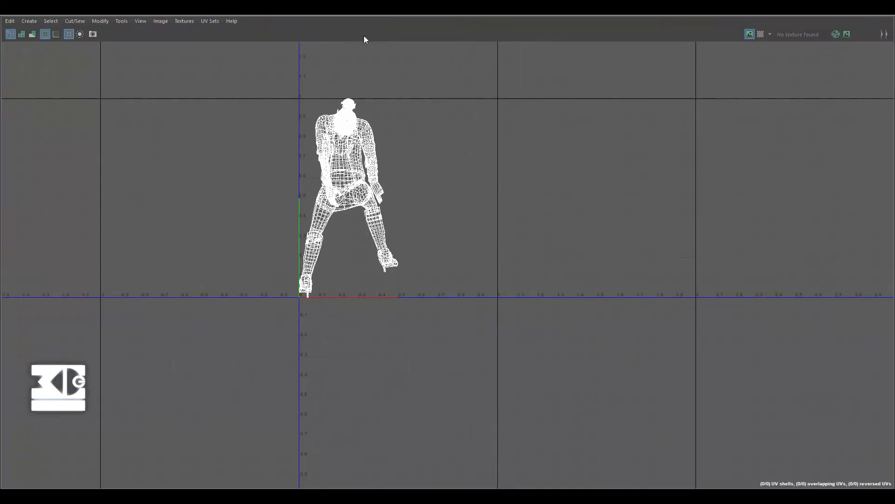
- Select all UVs of the zombie mesh, go to frame 0, and generate automatic seams
right_drag(387, 98, 411, 97)
drag(247, 81, 373, 326)
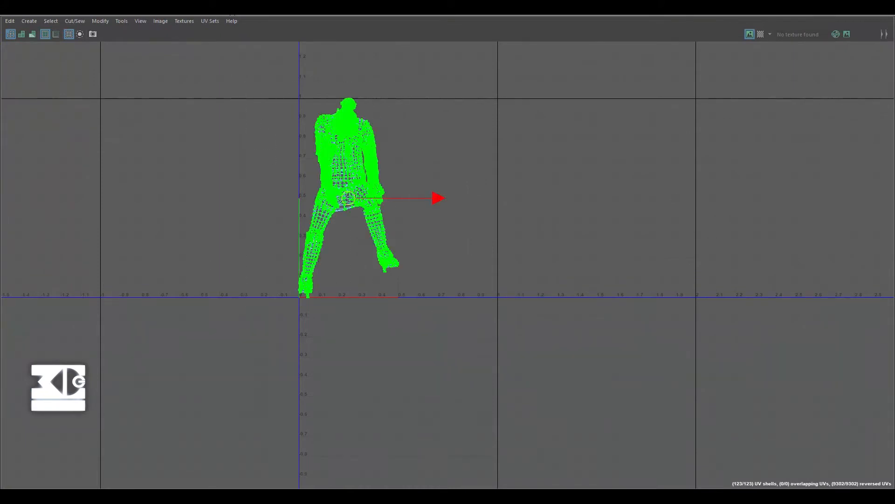
click(112, 21)
click(128, 14)
double_click(279, 80)
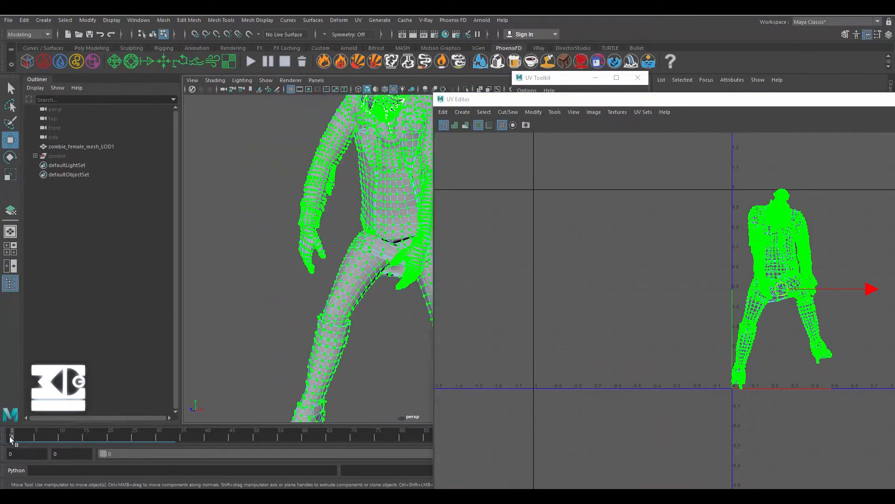
click(358, 19)
click(414, 163)
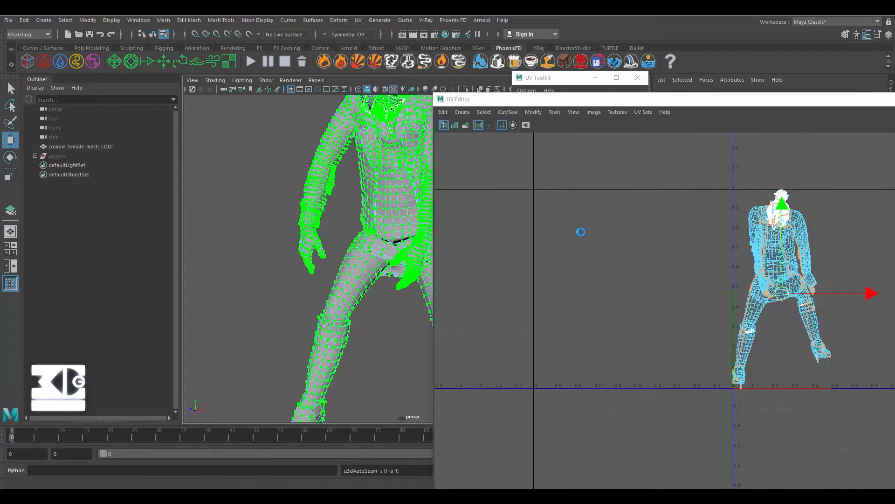
- Select all UVs of the zombie mesh in the UV Editor and unfold them
right_drag(700, 183, 727, 179)
drag(684, 162, 861, 394)
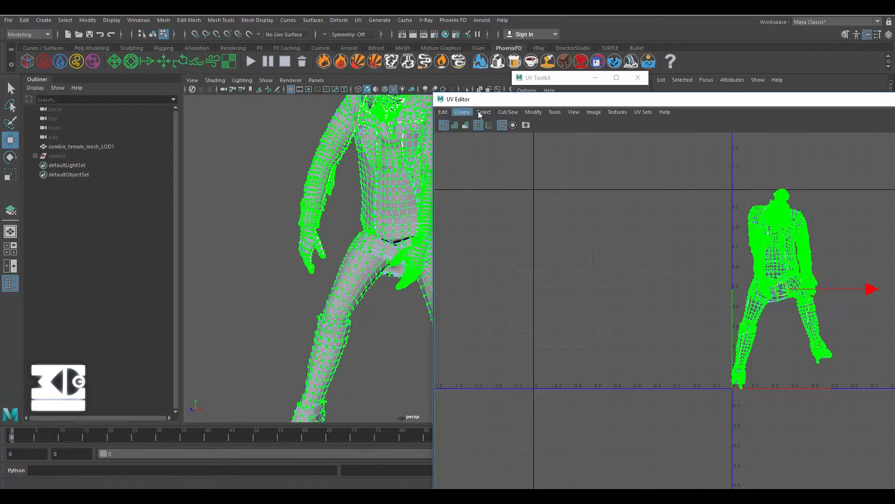
click(554, 111)
click(554, 112)
click(554, 112)
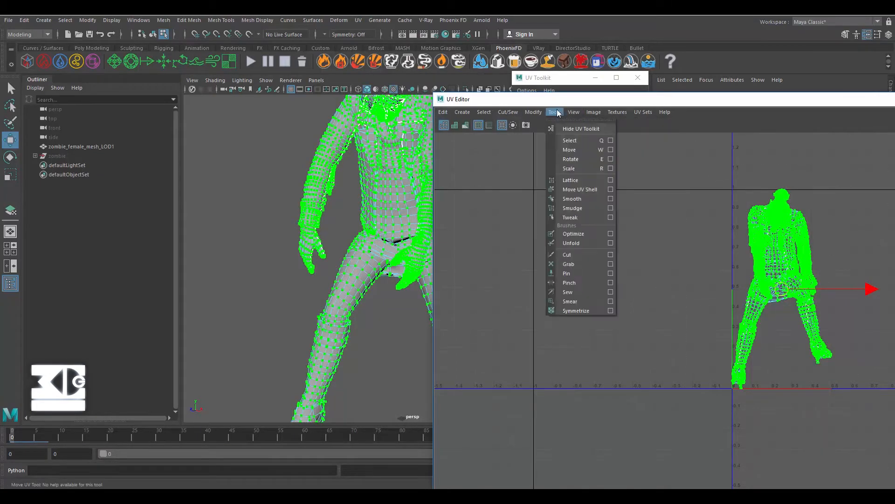
click(571, 243)
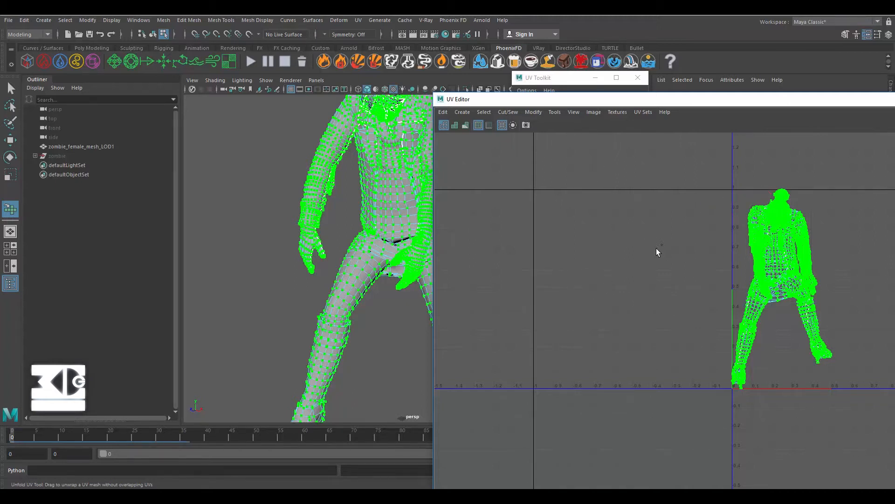
alt+middle_drag(620, 272, 556, 254)
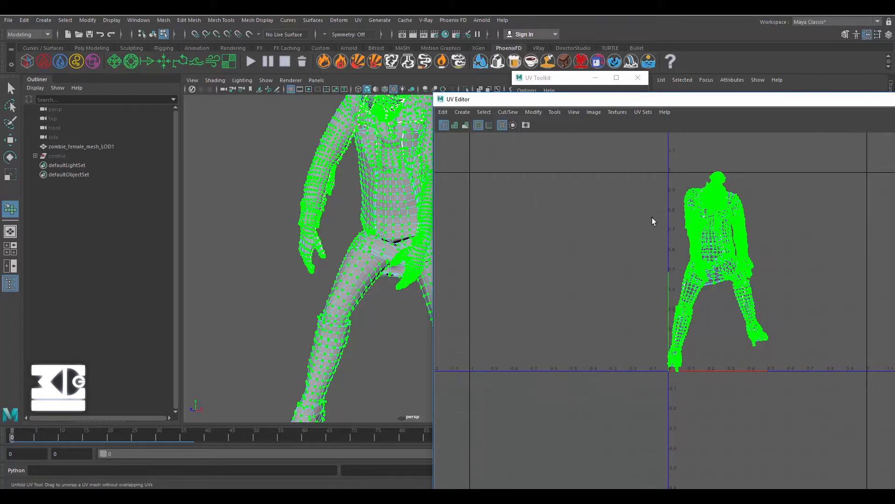
shift+right_drag(652, 217, 562, 213)
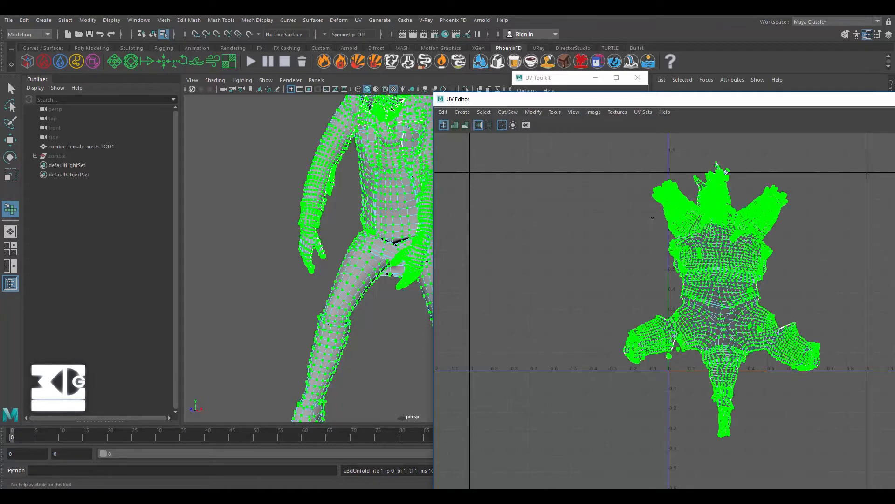
- Lay out the unfolded shells within the 0 to 1 UV space and close the UV Editor and UV Toolkit
click(533, 112)
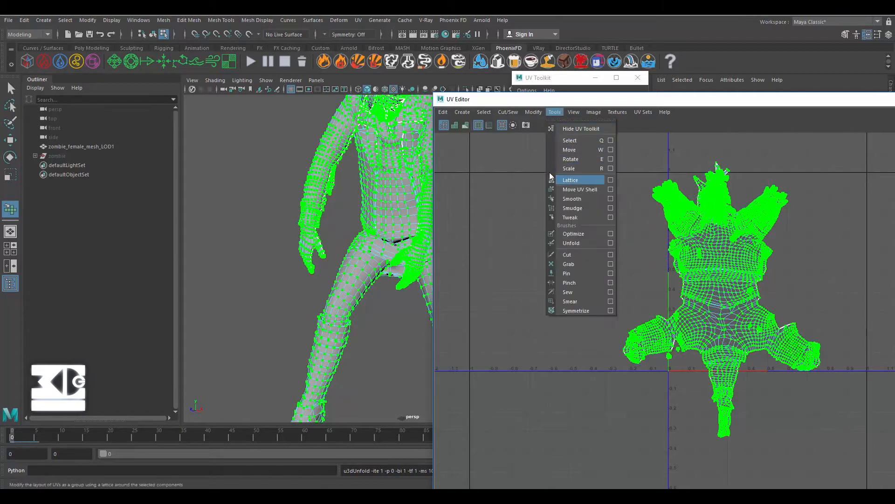
click(558, 308)
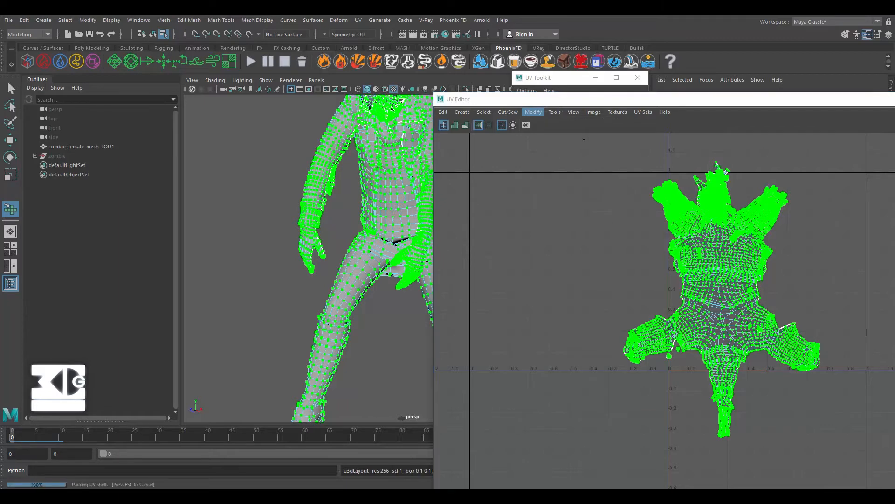
drag(697, 104, 301, 68)
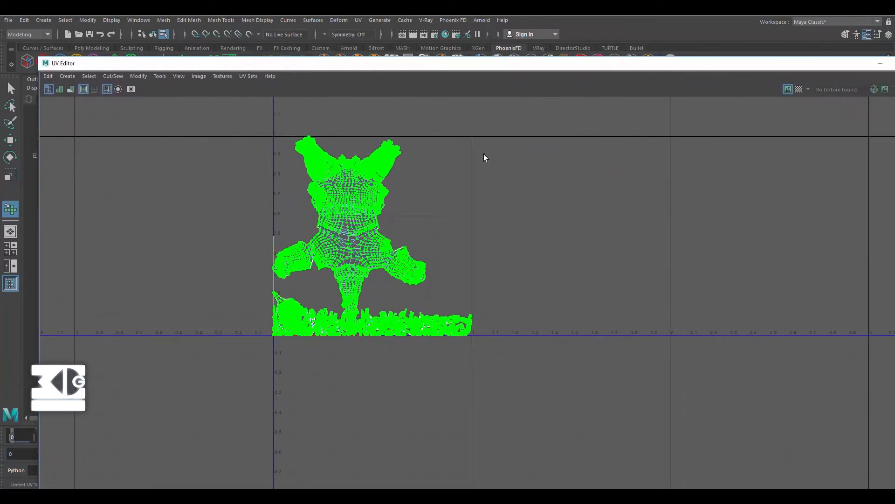
right_drag(483, 154, 459, 166)
drag(792, 67, 747, 106)
click(880, 99)
click(638, 78)
right_drag(486, 146, 519, 138)
- Start the 3D Paint Tool on zombie_female_mesh_LOD1 and assign a 1024 x 1024 Tiff texture to its Color attribute
click(145, 191)
click(413, 207)
scroll(414, 207, down, 2)
key(6)
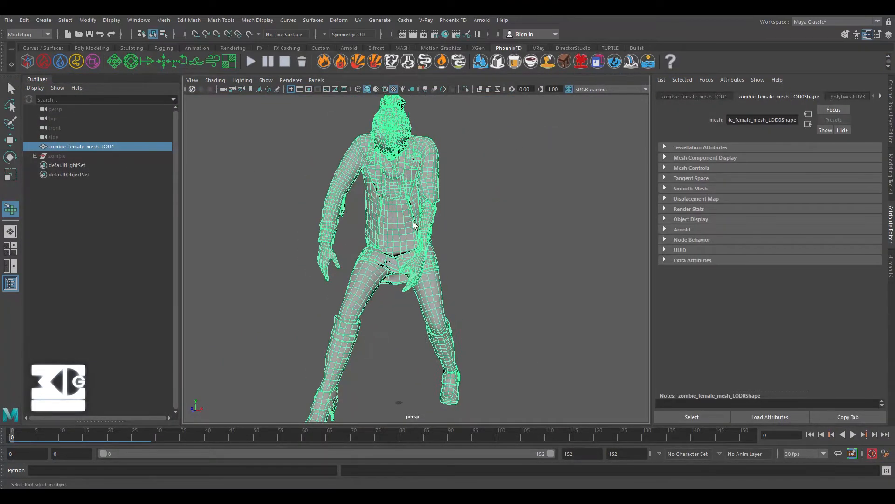
mouse_move(405, 222)
right_down()
mouse_move(388, 359)
mouse_move(397, 375)
mouse_move(501, 376)
right_up()
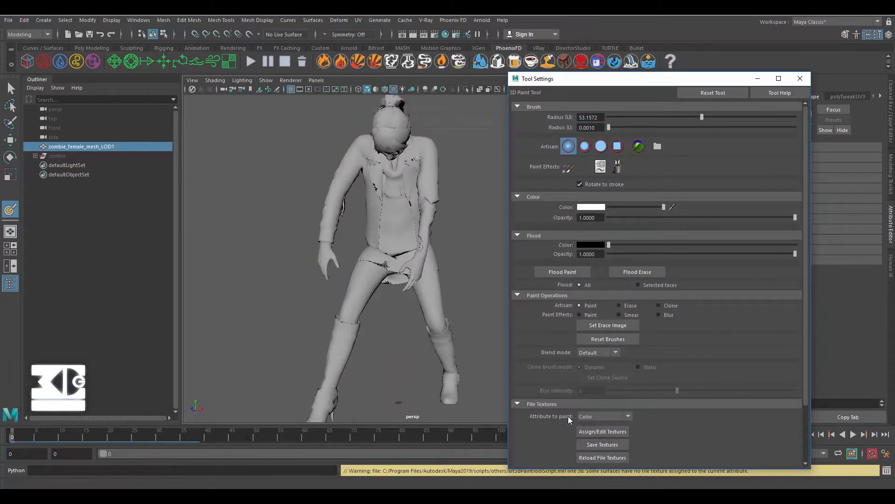
click(595, 430)
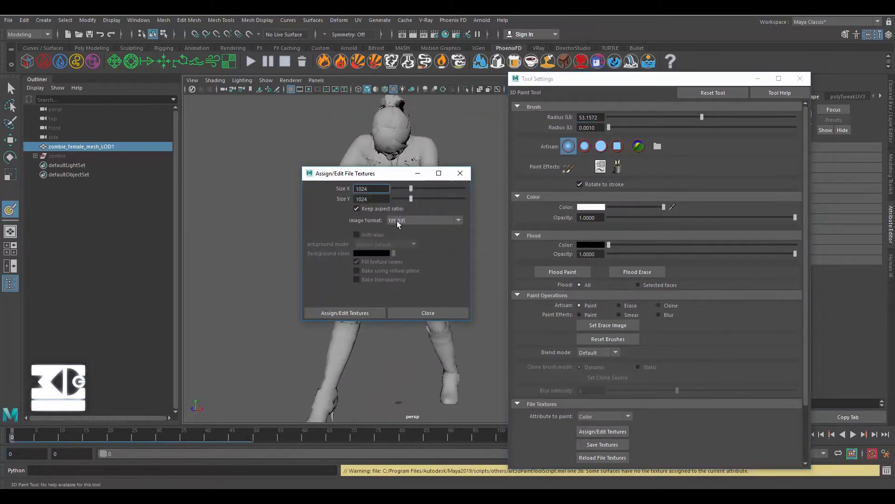
click(434, 220)
click(438, 314)
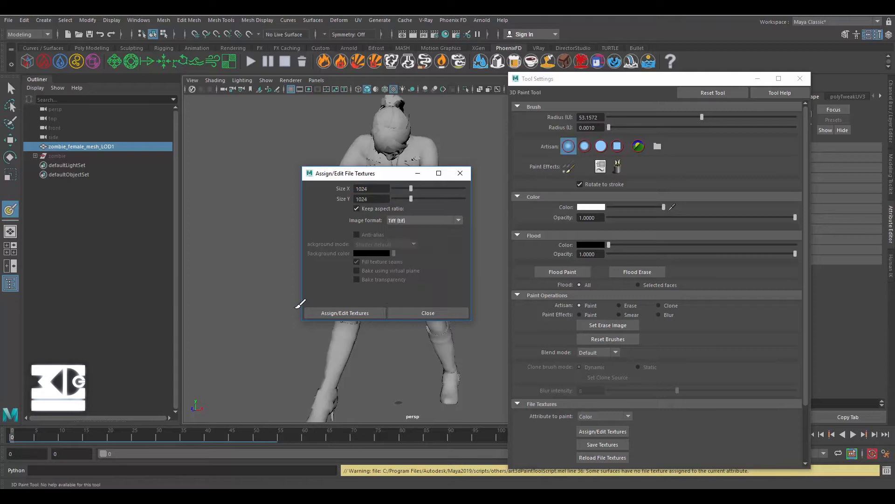
click(334, 313)
- Flood the zombie with black paint and set the brush to white with an upper radius of 51.0202
click(563, 272)
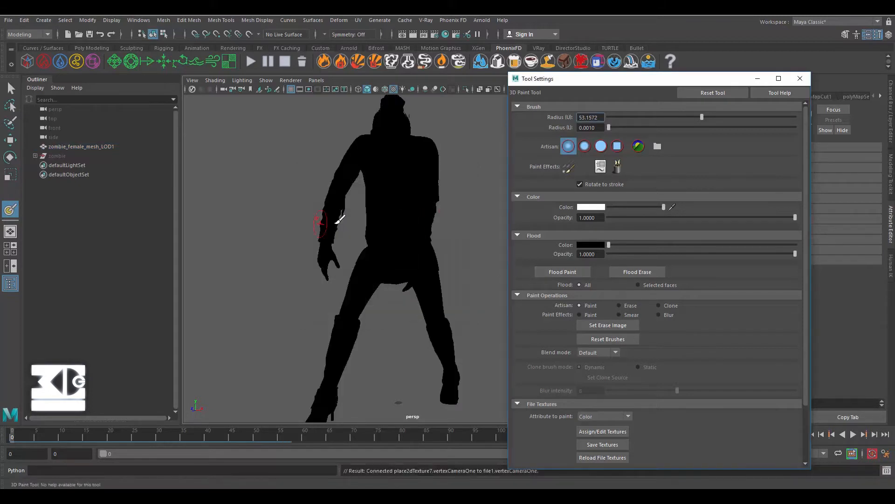
click(613, 207)
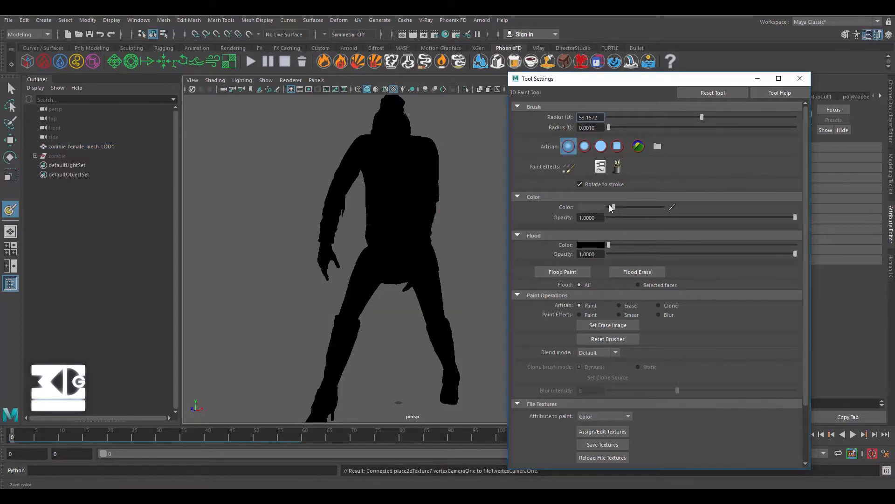
click(699, 117)
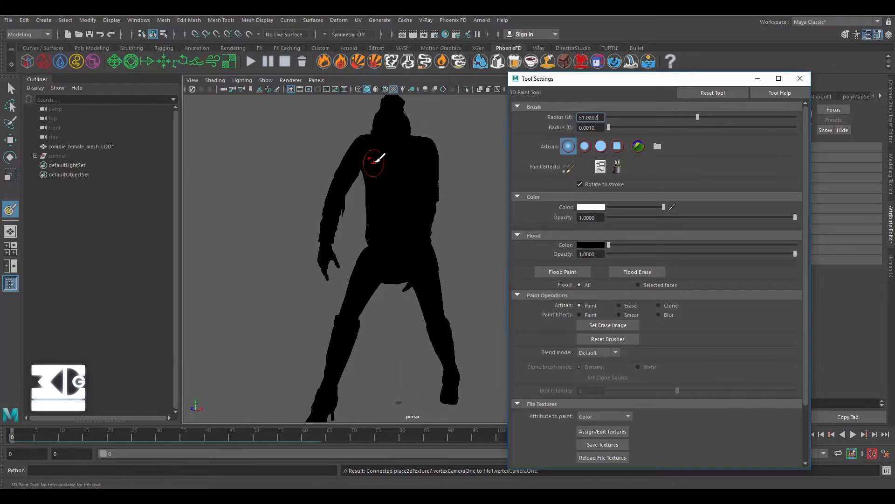
- Paint white patches on the zombie's right upper arm, chest, left shoulder and left hand
drag(357, 148, 342, 187)
drag(335, 178, 359, 168)
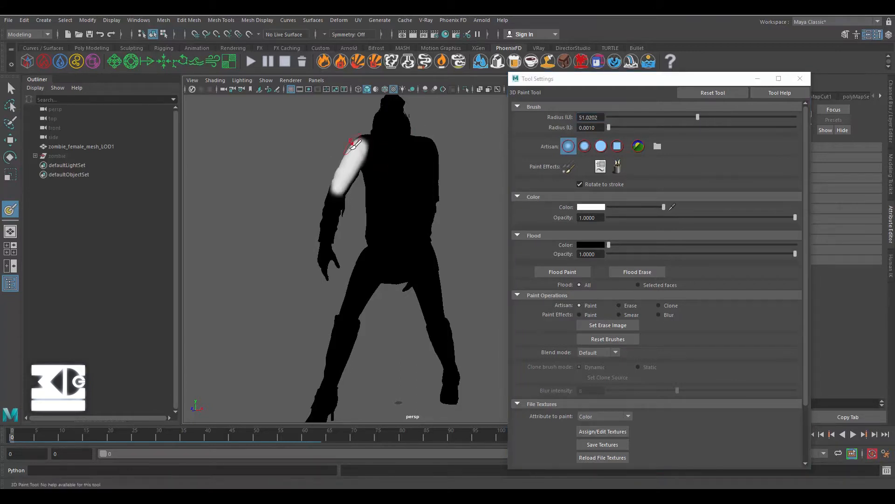
scroll(362, 200, up, 5)
mouse_move(336, 217)
mouse_down()
mouse_move(373, 252)
mouse_move(354, 280)
mouse_move(419, 173)
mouse_move(410, 150)
mouse_move(438, 180)
mouse_move(427, 156)
mouse_up()
scroll(426, 186, down, 5)
mouse_move(429, 314)
alt+mouse_down()
mouse_move(497, 351)
mouse_move(410, 315)
mouse_move(415, 350)
mouse_move(416, 277)
alt+mouse_up()
mouse_move(417, 278)
alt+mouse_down()
mouse_move(384, 313)
mouse_move(296, 296)
mouse_move(420, 320)
mouse_move(410, 299)
mouse_move(505, 330)
alt+mouse_up()
scroll(505, 329, down, 4)
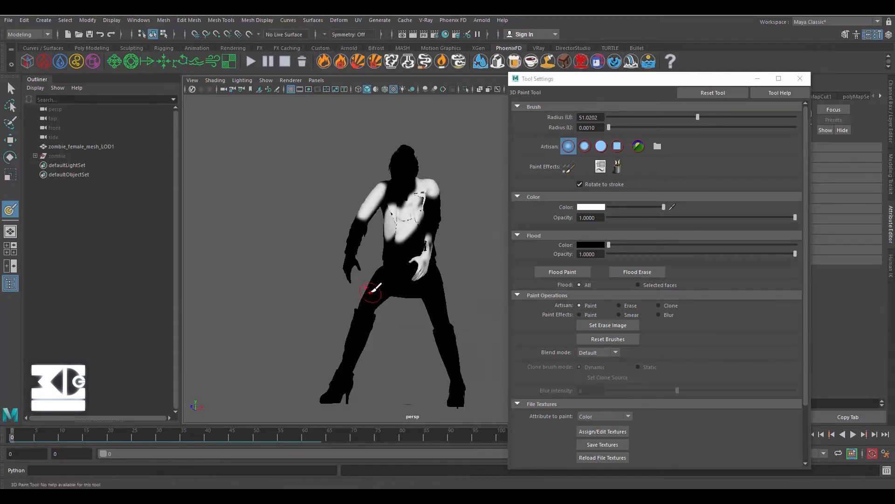
- Paint white patches on the zombie's right thigh and left lower leg, and brush over the upper back
mouse_move(370, 280)
mouse_down()
mouse_move(387, 276)
mouse_move(364, 311)
mouse_move(370, 291)
mouse_up()
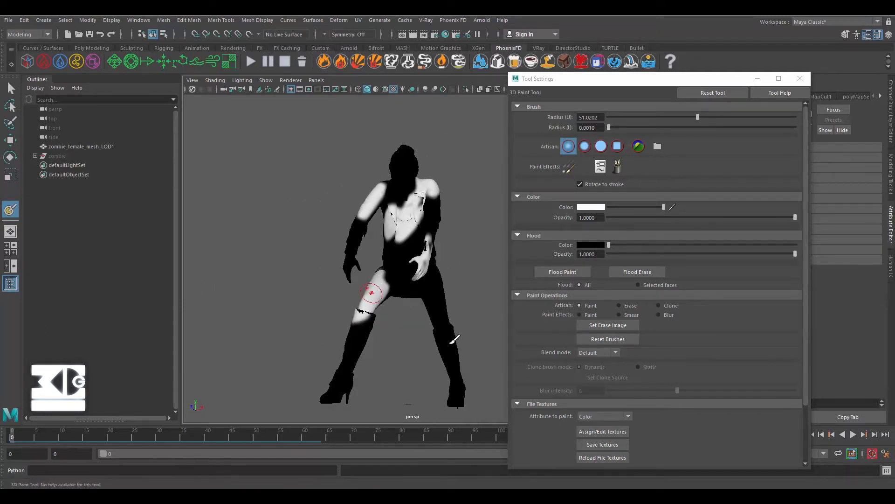
drag(448, 335, 457, 375)
alt+drag(461, 308, 353, 299)
alt+middle_drag(353, 298, 351, 399)
alt+drag(351, 400, 393, 362)
scroll(393, 362, up, 3)
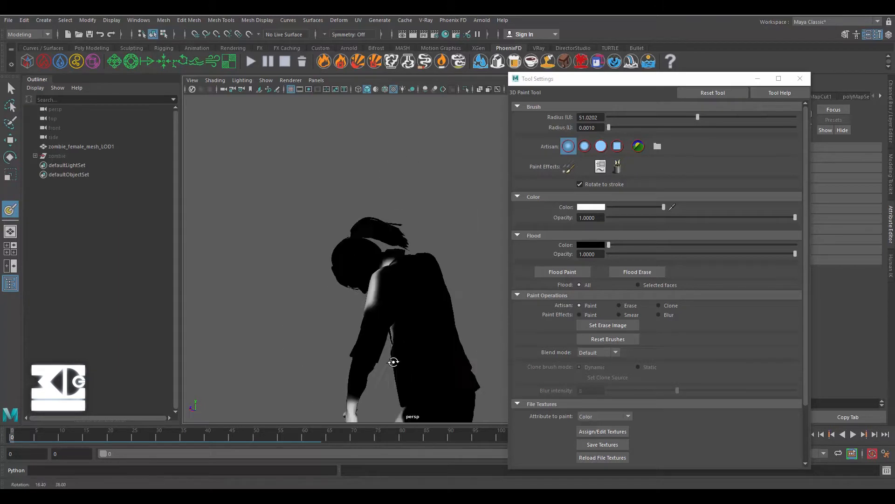
mouse_move(420, 317)
mouse_down()
mouse_move(433, 263)
mouse_move(401, 280)
mouse_up()
mouse_move(401, 280)
alt+middle_down()
mouse_move(479, 270)
mouse_move(394, 283)
alt+middle_up()
mouse_move(378, 293)
mouse_down()
mouse_move(430, 265)
mouse_move(377, 275)
mouse_move(443, 256)
mouse_move(289, 271)
mouse_up()
alt+middle_drag(396, 373, 369, 251)
mouse_move(366, 251)
alt+mouse_down()
mouse_move(447, 264)
mouse_move(414, 220)
alt+mouse_up()
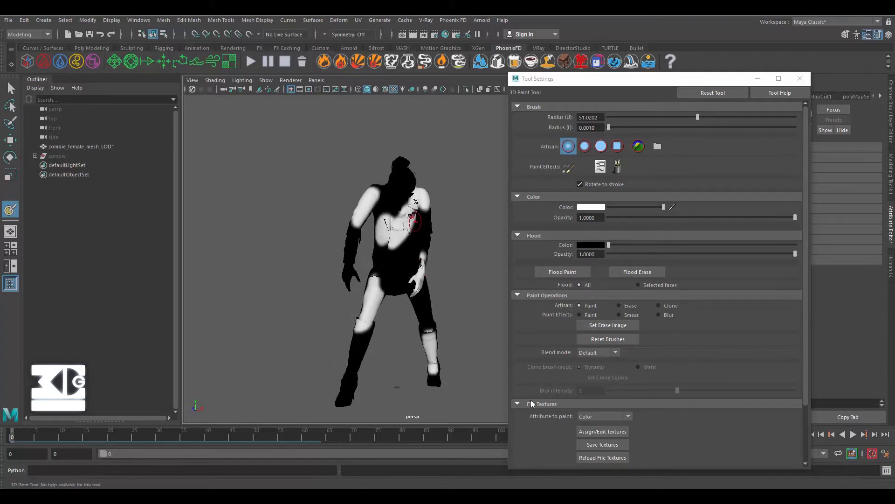
- Save the painted color texture to file and put the 3D Paint Tool settings away
click(597, 434)
key(Return)
click(598, 445)
drag(682, 81, 0, 80)
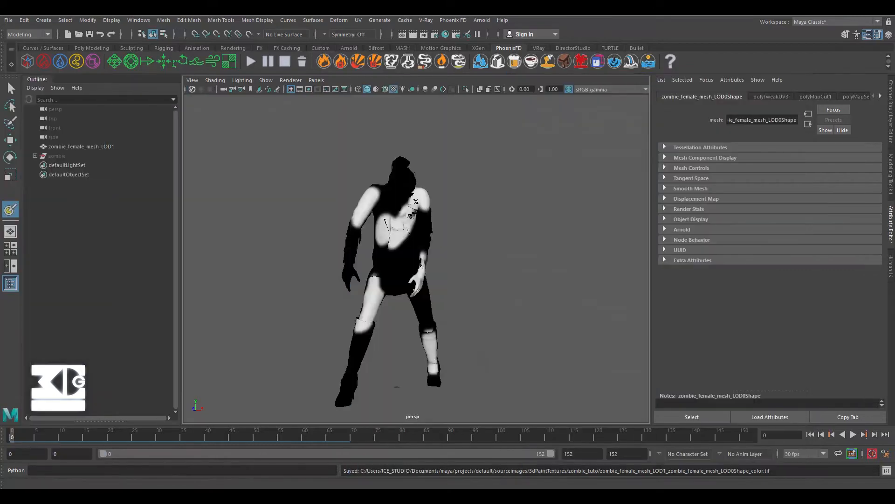
- Inspect the lambert1 material attributes of zombie_female_mesh_LOD1
click(10, 140)
click(92, 147)
click(882, 96)
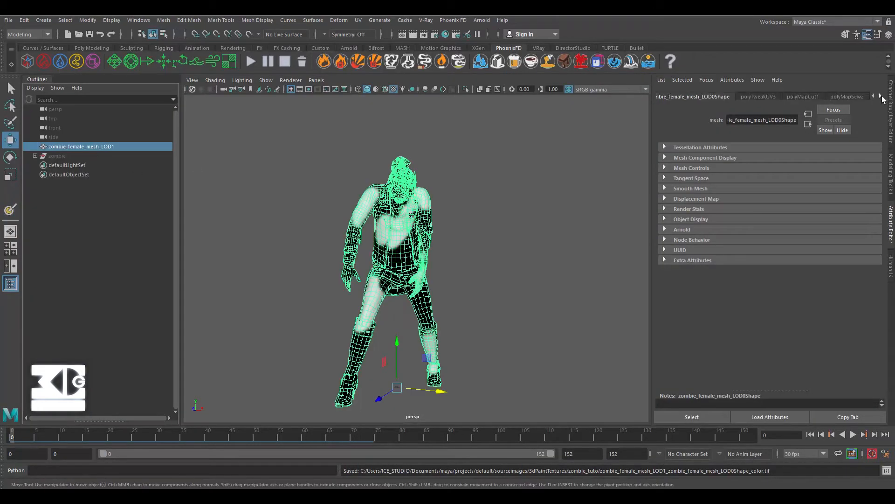
click(881, 96)
click(881, 97)
click(881, 96)
click(853, 96)
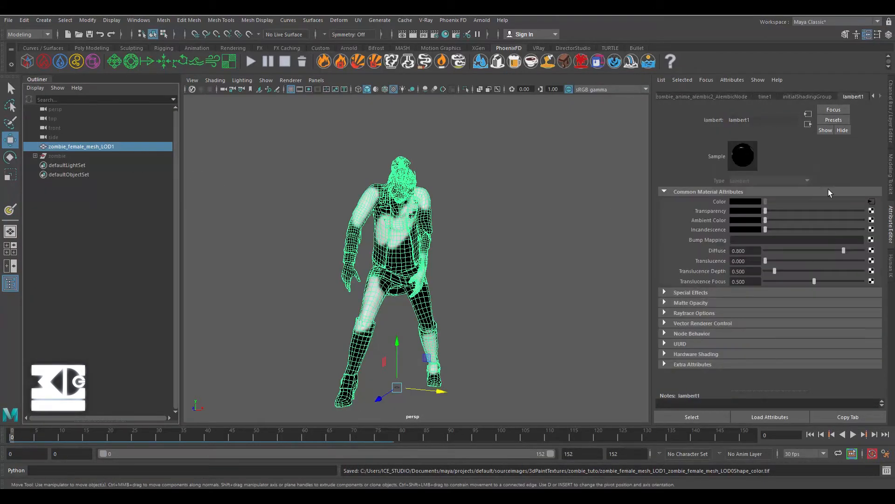
- Create a Phoenix FD fire simulation from zombie_female_mesh_LOD1 using the second fire preset
click(500, 247)
click(406, 210)
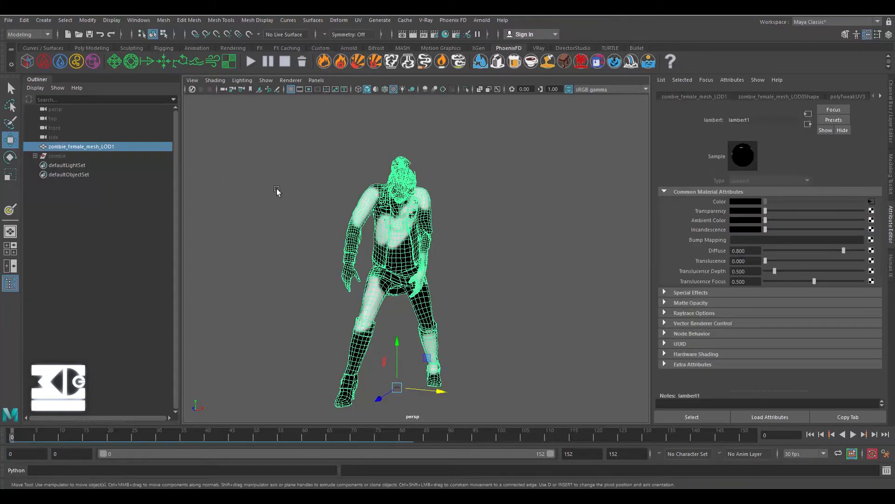
click(340, 64)
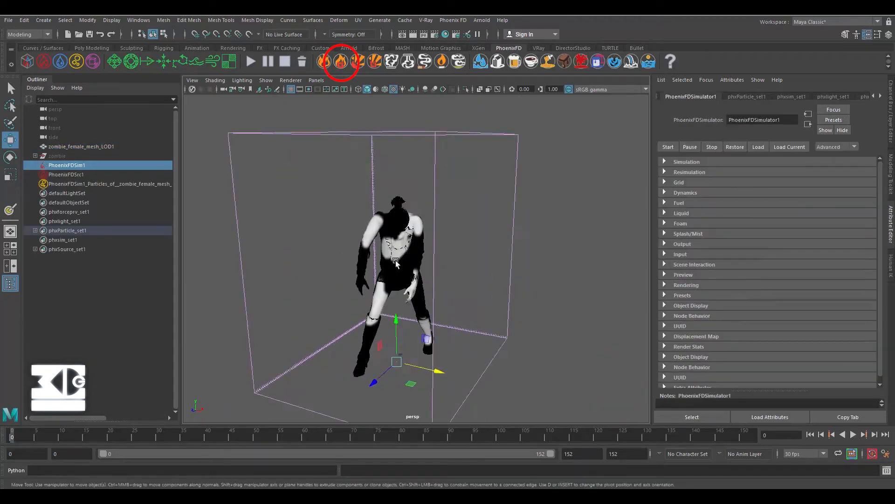
alt+middle_drag(396, 262, 364, 233)
scroll(368, 185, up, 2)
scroll(355, 270, down, 2)
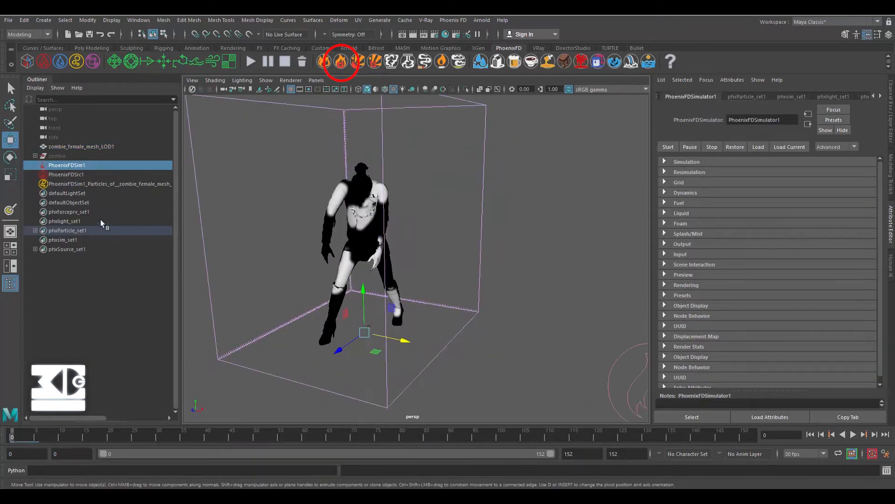
- Open the Hypershade and graph the lambert1 shading network to reach the zombie's painted color file texture
click(63, 176)
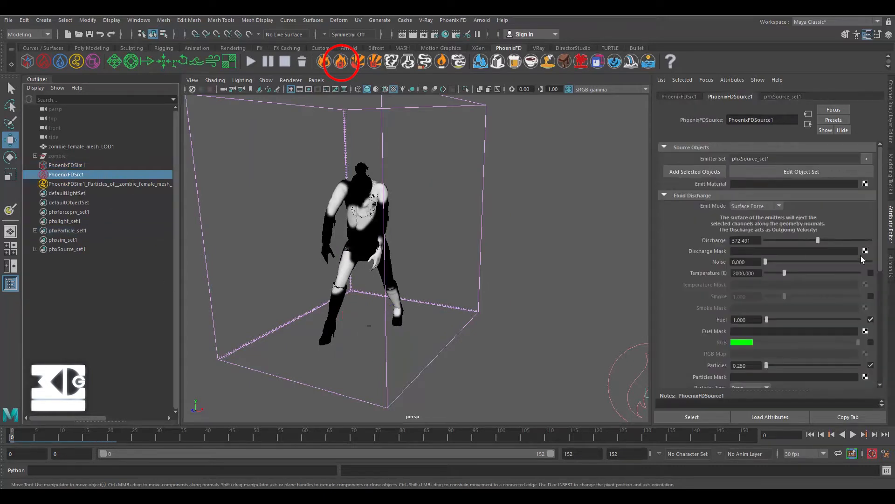
click(445, 34)
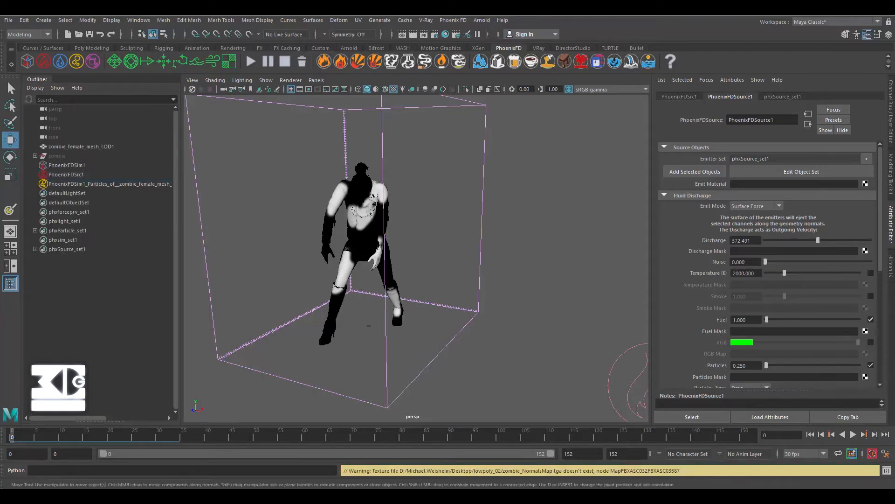
drag(0, 86, 238, 75)
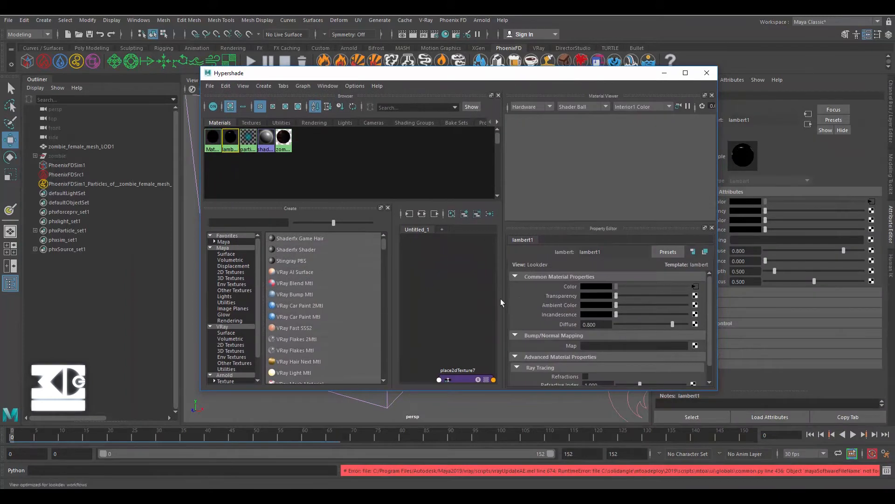
drag(502, 299, 505, 299)
scroll(477, 299, down, 4)
alt+middle_drag(443, 300, 391, 284)
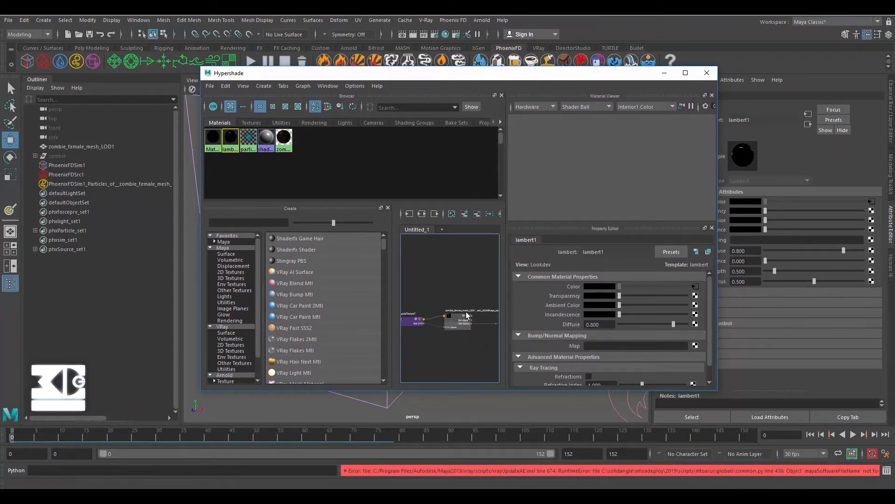
- Connect the painted color file texture to the Discharge Mask of PhoenixFDSrc1 and close the Hypershade
click(68, 172)
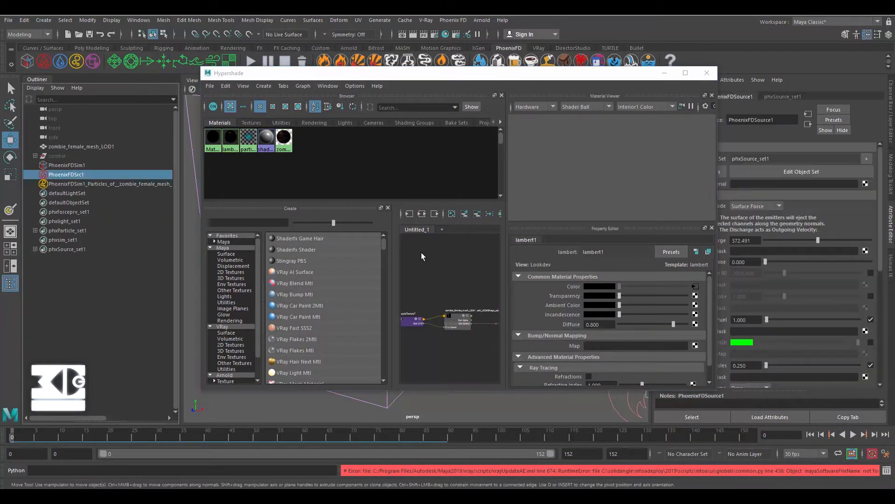
click(461, 321)
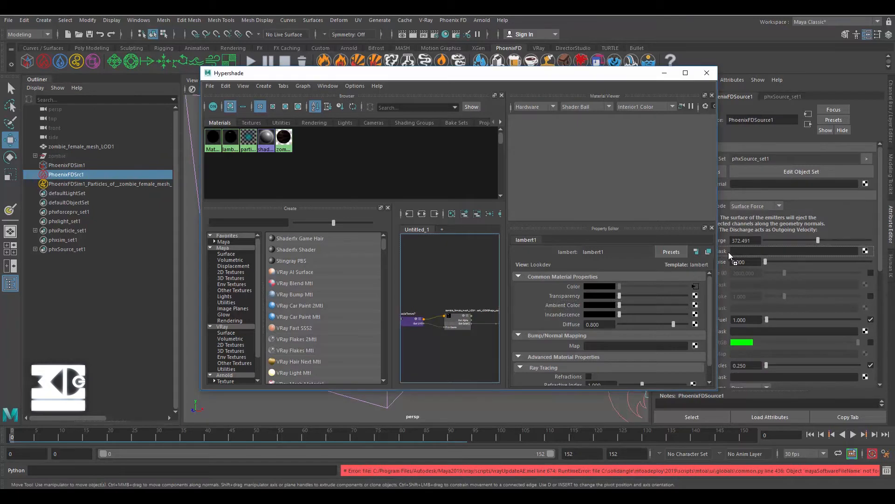
middle_drag(730, 255, 731, 255)
click(707, 73)
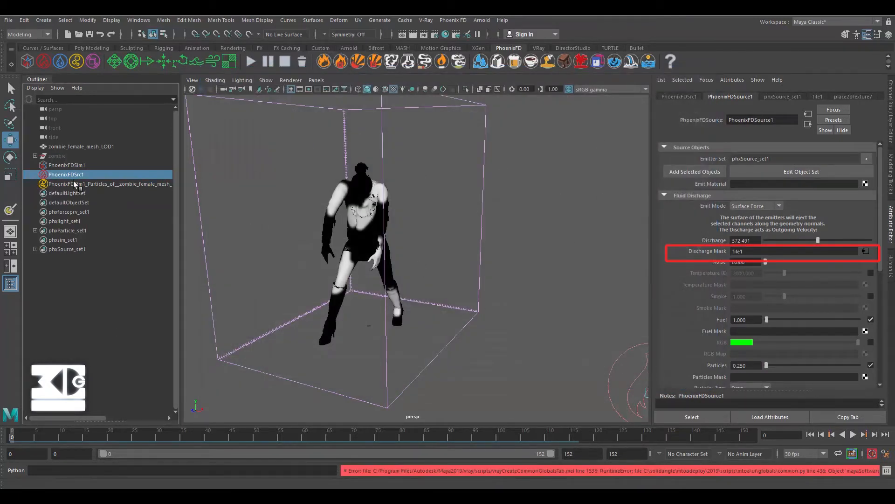
- Show the grid settings of PhoenixFDSim1 and test-run the simulation up to frame 4 to examine the masked flames
click(74, 166)
click(676, 182)
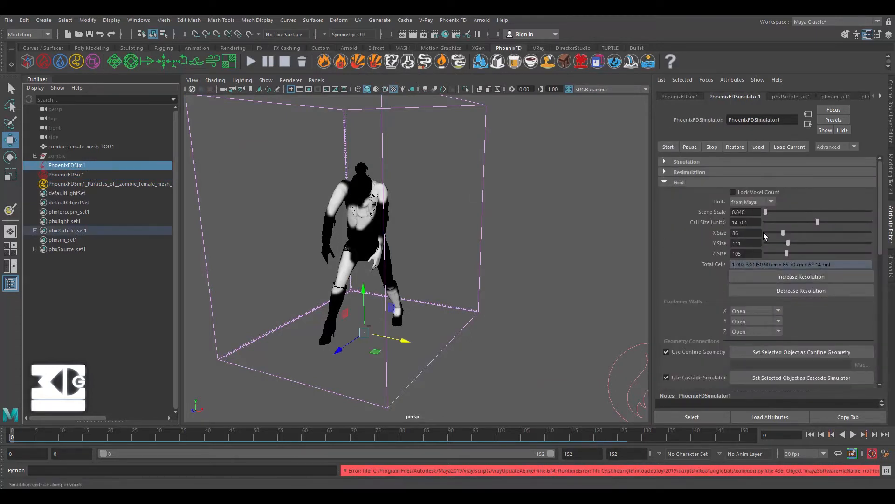
click(250, 62)
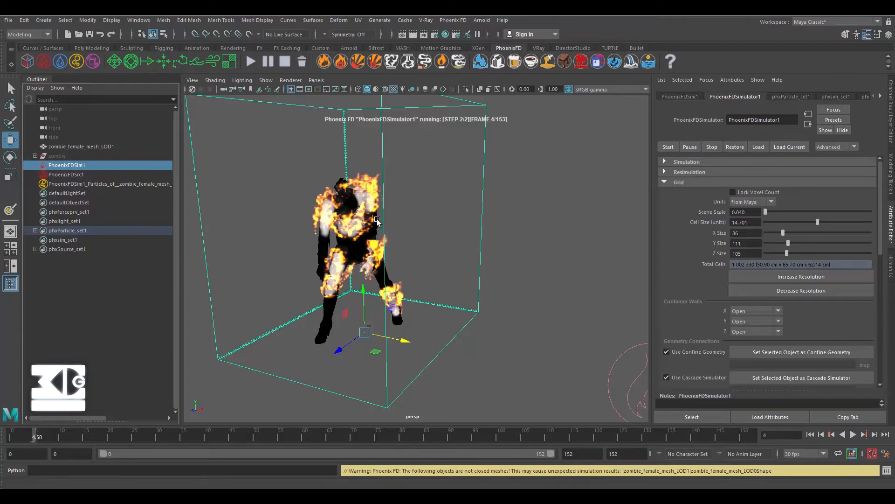
alt+drag(392, 242, 420, 208)
scroll(340, 259, down, 3)
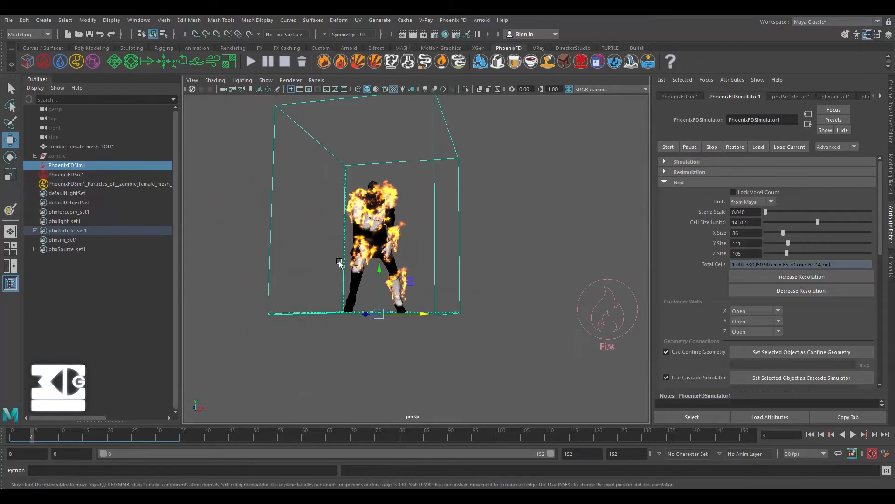
alt+drag(339, 258, 343, 275)
- Create a V-Ray plane beneath the zombie and scale it uniformly to about 1850
click(427, 20)
click(447, 137)
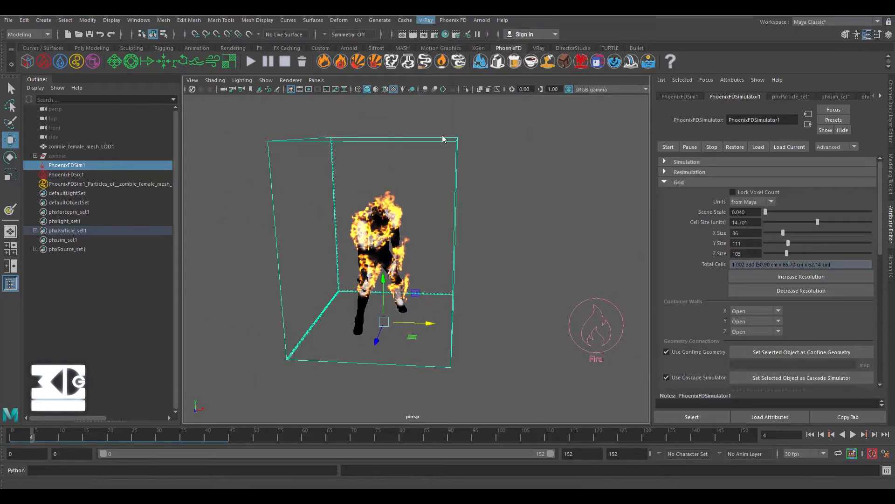
key(r)
drag(385, 317, 734, 285)
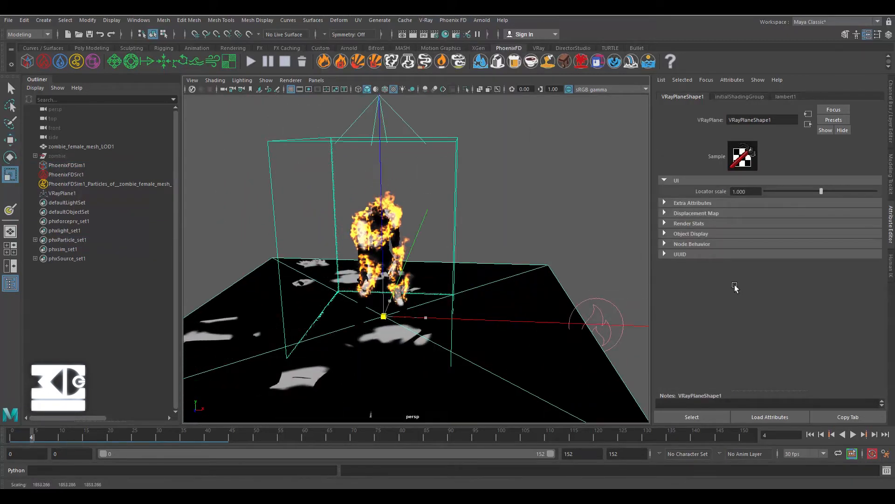
- Assign a new VRay Mtl material to the ground plane
right_drag(501, 397, 528, 482)
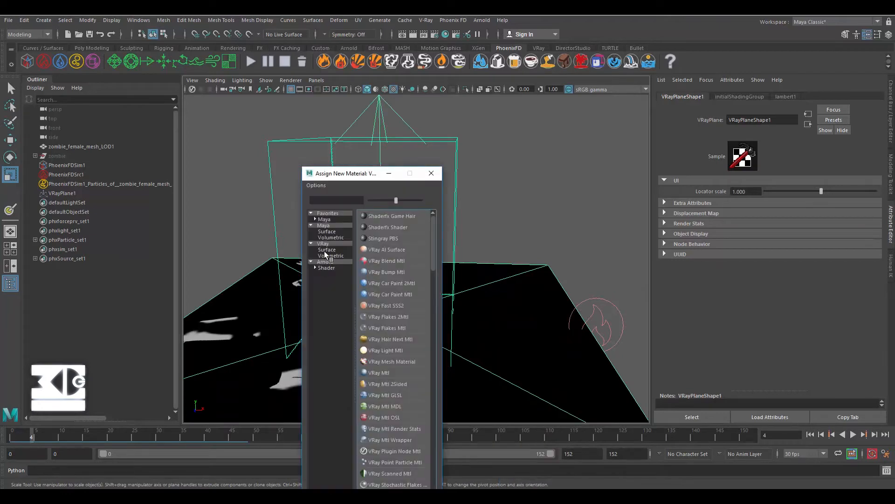
click(325, 250)
click(383, 339)
- Preview the burning zombie with V-Ray rendering in the perspective view, then turn the preview off
alt+drag(322, 272, 332, 254)
alt+right_drag(332, 254, 327, 282)
click(203, 88)
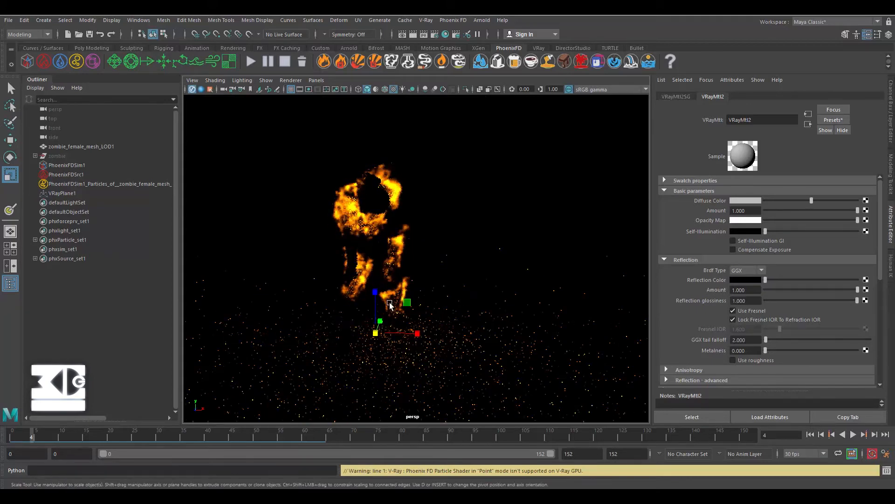
click(192, 89)
alt+right_drag(373, 224, 336, 224)
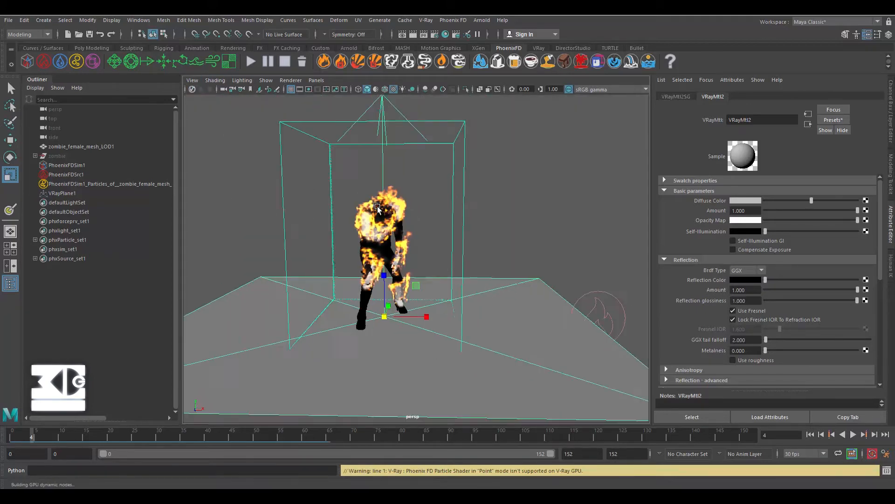
alt+drag(336, 224, 303, 242)
- Return to frame 0 and set PhoenixFDSrc1's Discharge to 200, with Temperature and Smoke emission enabled and Fuel disabled
click(810, 435)
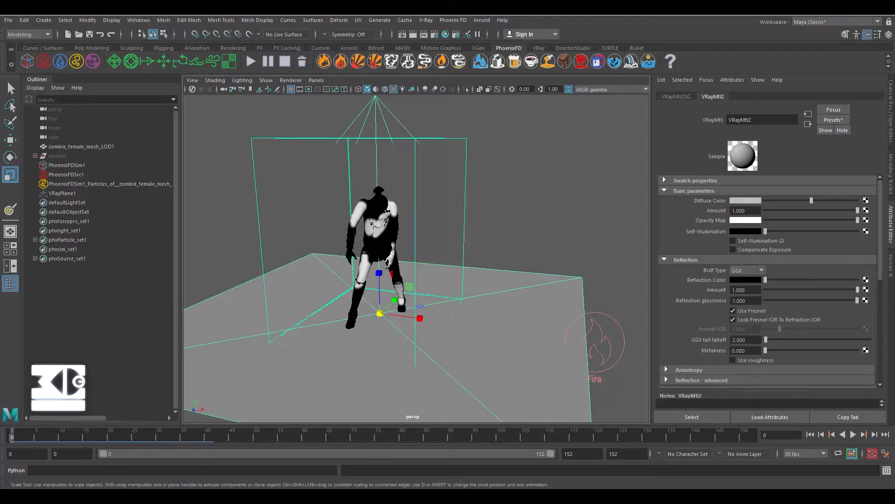
click(84, 175)
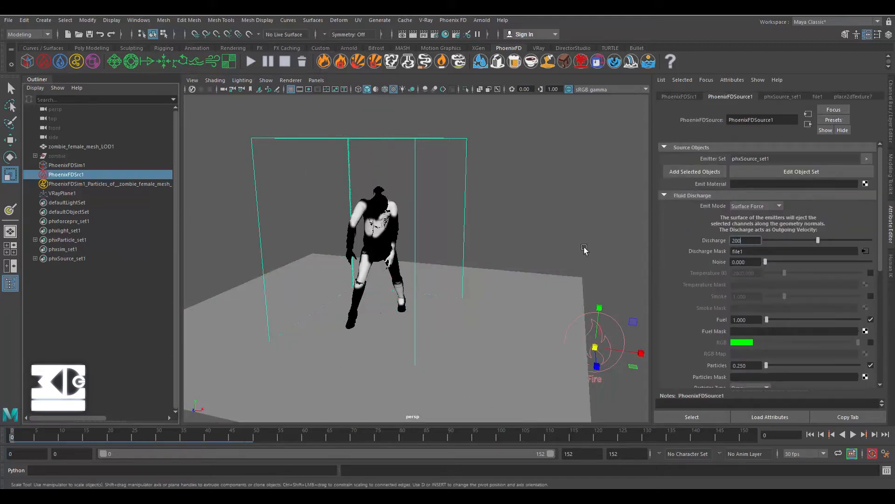
key(Return)
click(871, 273)
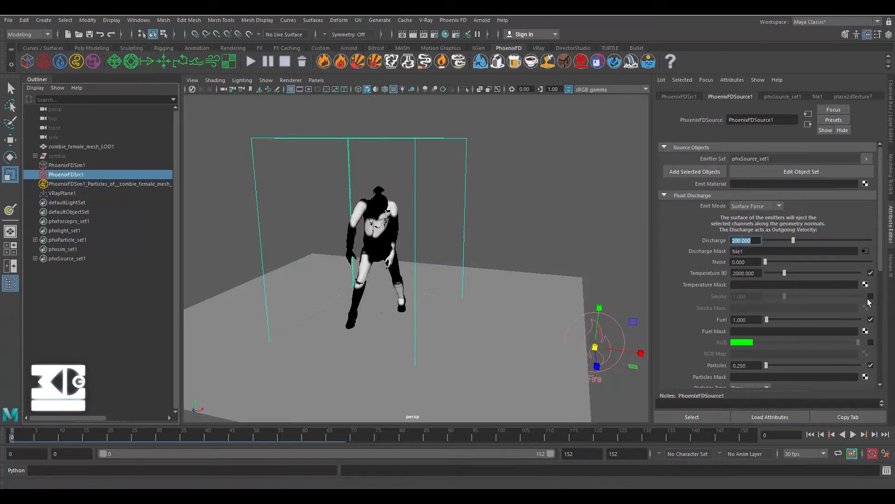
click(871, 296)
click(870, 321)
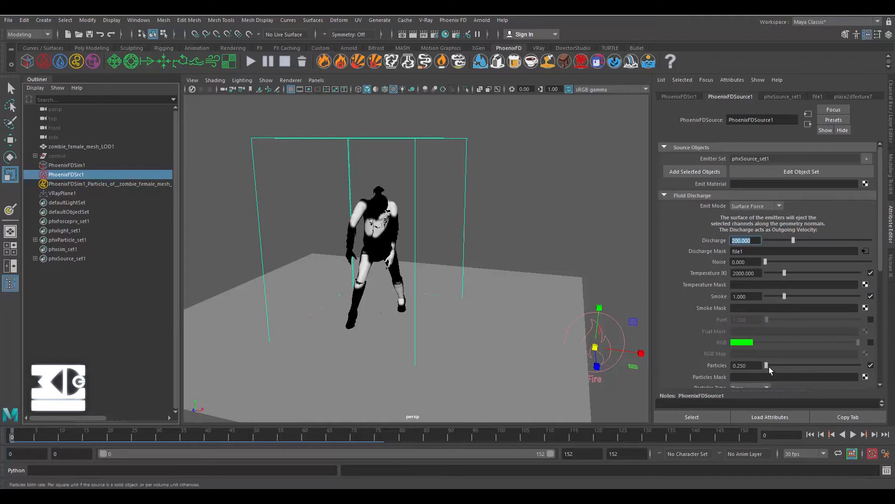
- Set the fire source's Particles value to 2.5 and enable Output Drag IDs
click(746, 365)
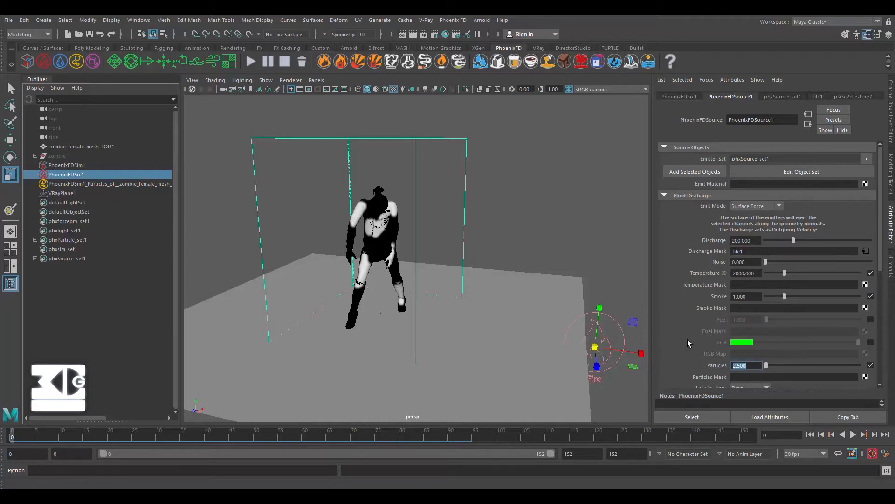
scroll(688, 350, down, 3)
scroll(687, 360, down, 2)
click(733, 343)
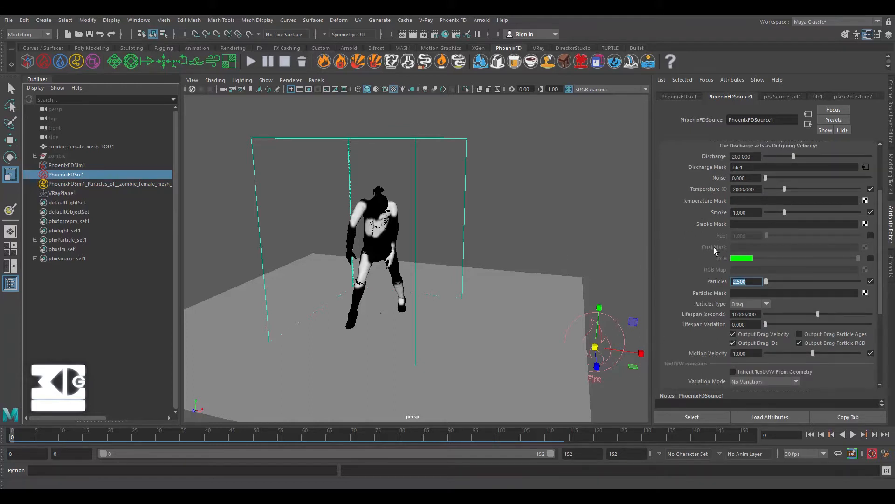
- For PhoenixFDSim1, enable the Wavelet and Velocity output grid channels and disable the Fuel channel
click(83, 166)
scroll(682, 254, down, 10)
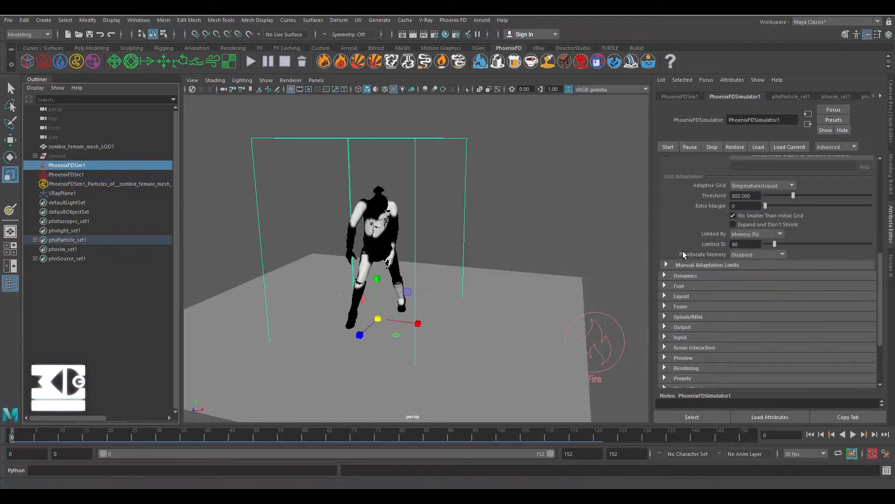
click(682, 271)
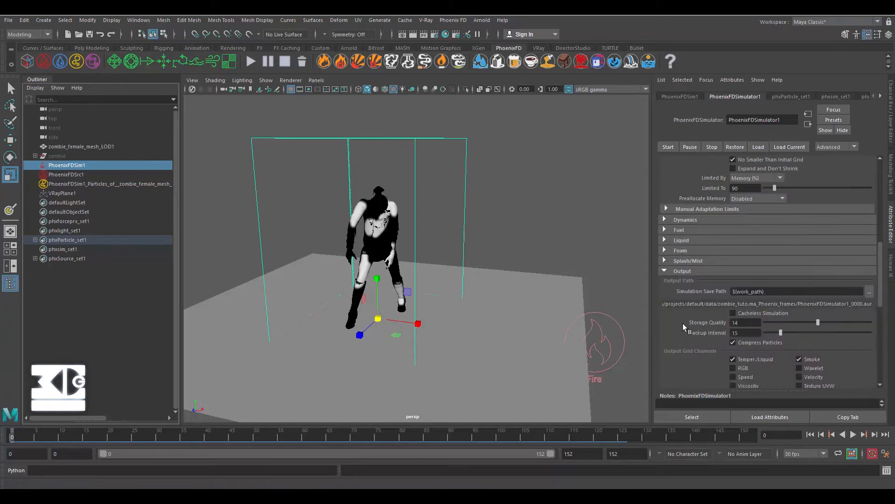
scroll(685, 328, down, 4)
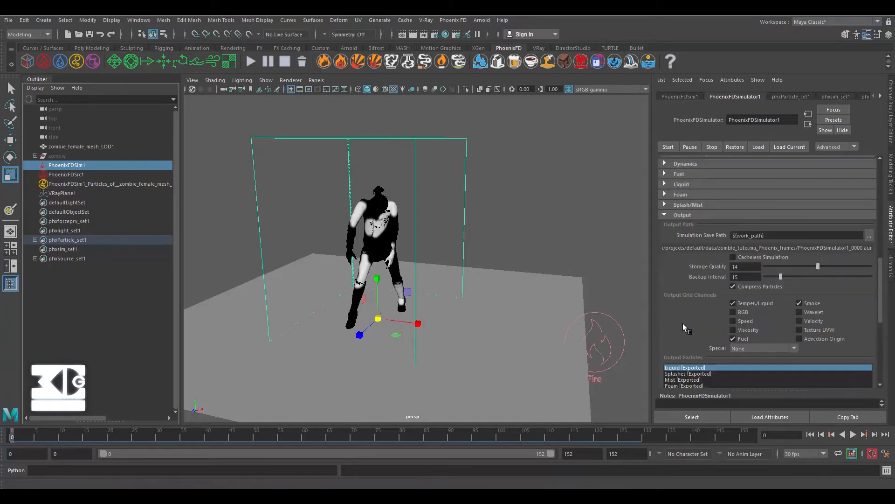
click(799, 312)
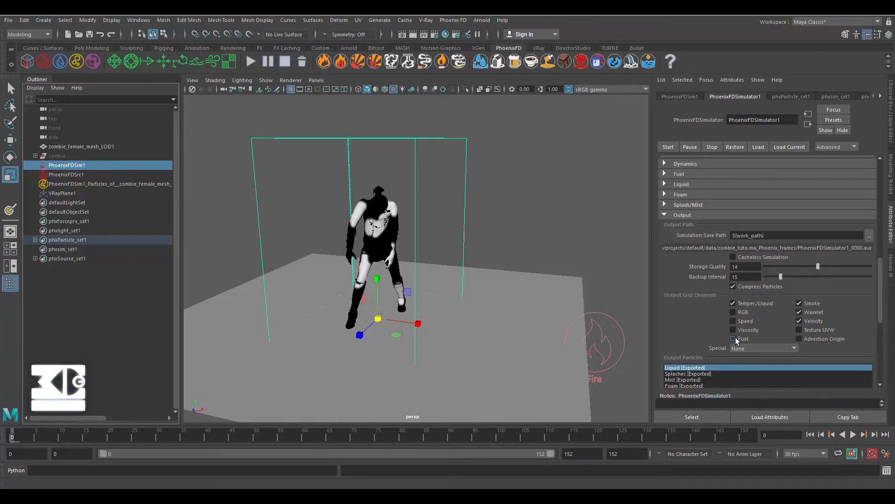
click(675, 215)
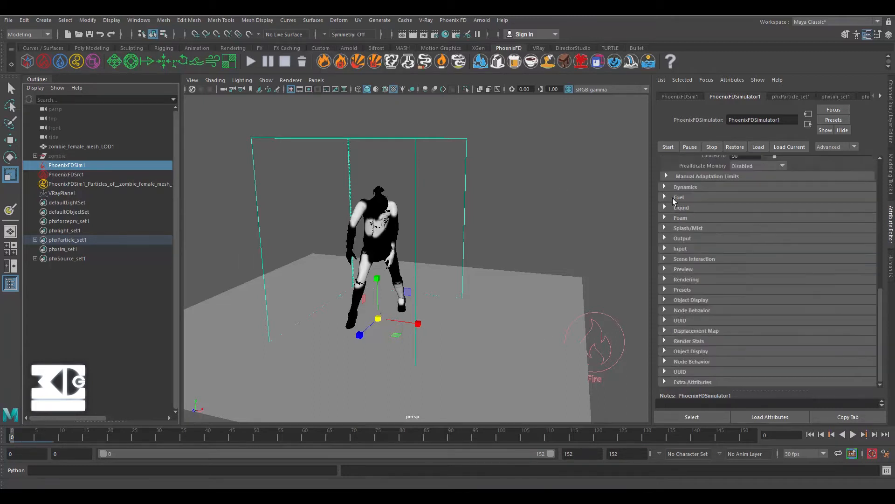
- Turn off Enable Burning in the simulator's fuel settings and rerun the simulation up to frame 4
click(671, 198)
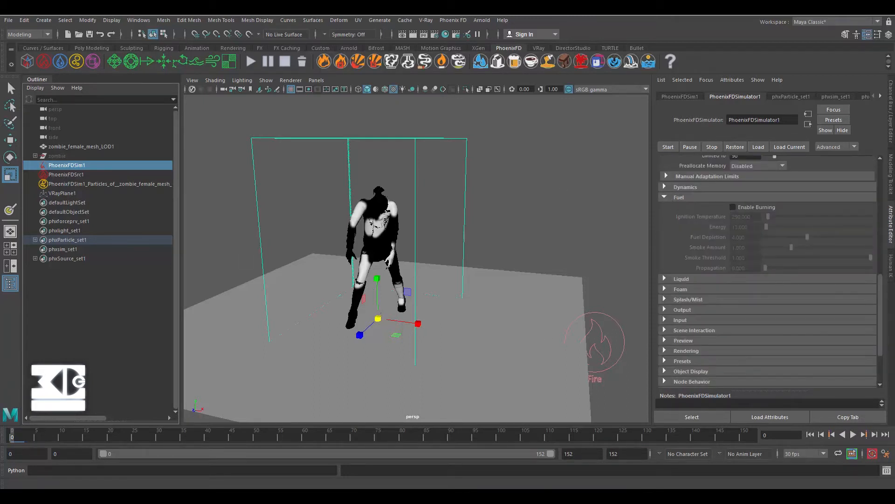
click(251, 61)
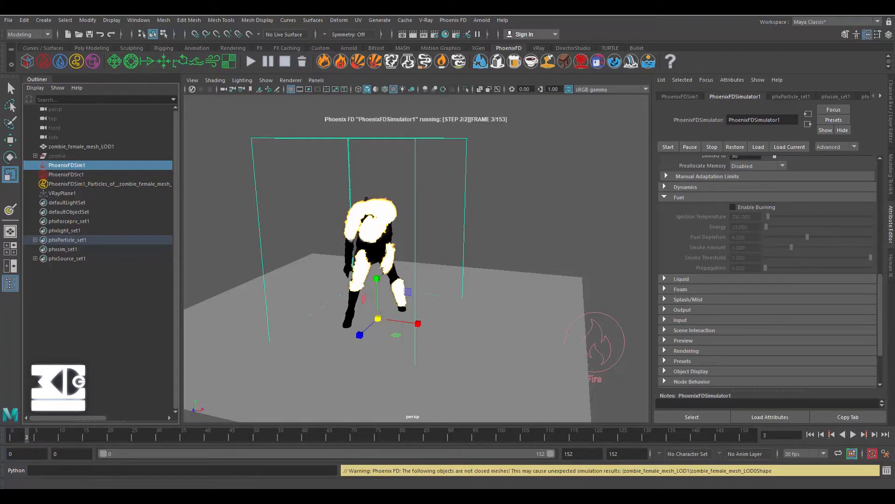
mouse_move(492, 189)
alt+mouse_down()
mouse_move(492, 165)
mouse_move(440, 161)
mouse_move(449, 205)
mouse_move(386, 213)
alt+mouse_up()
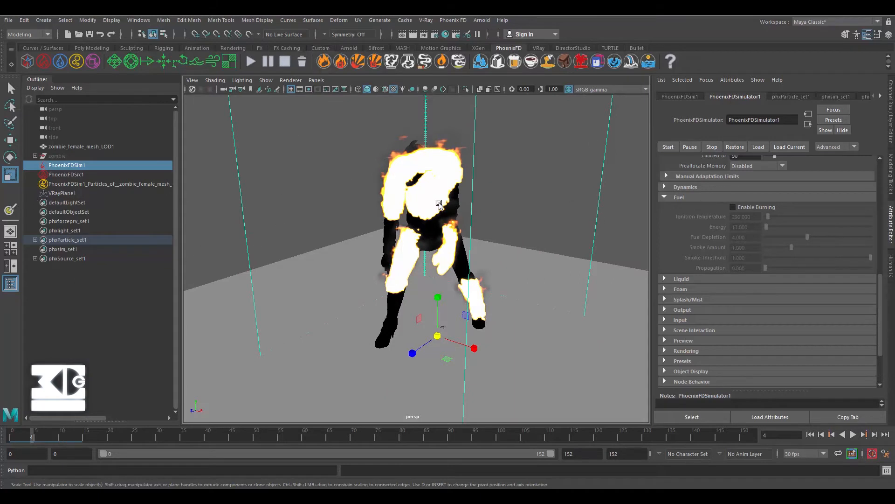
- Return to frame 0 and delete the cached simulation frames
click(810, 434)
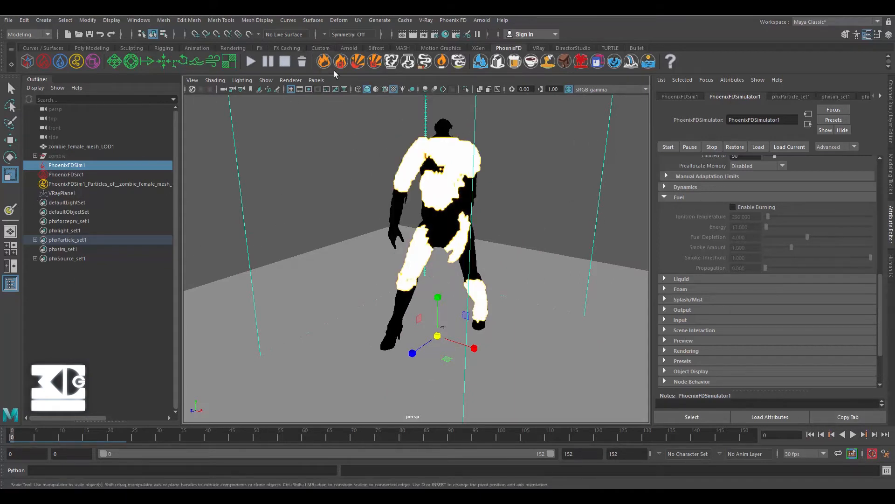
click(302, 61)
click(426, 256)
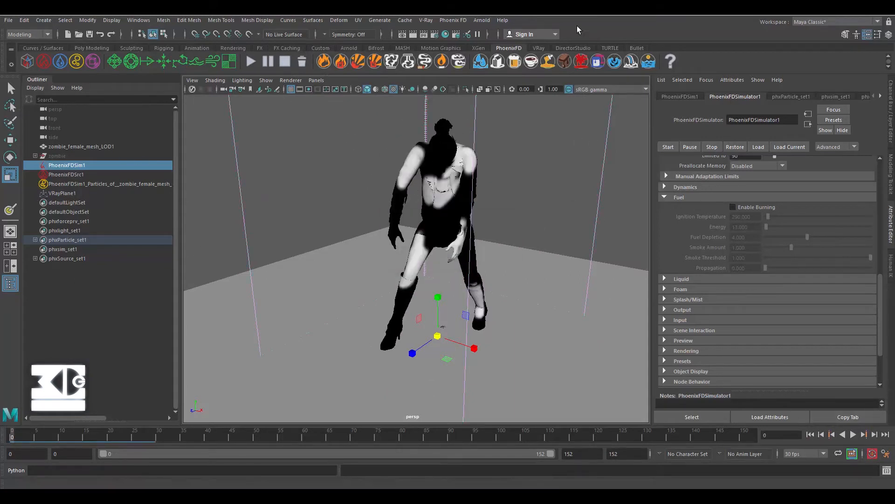
- Open the Hypershade maximized and frame the lambert1 shading network with its painted color texture
click(445, 34)
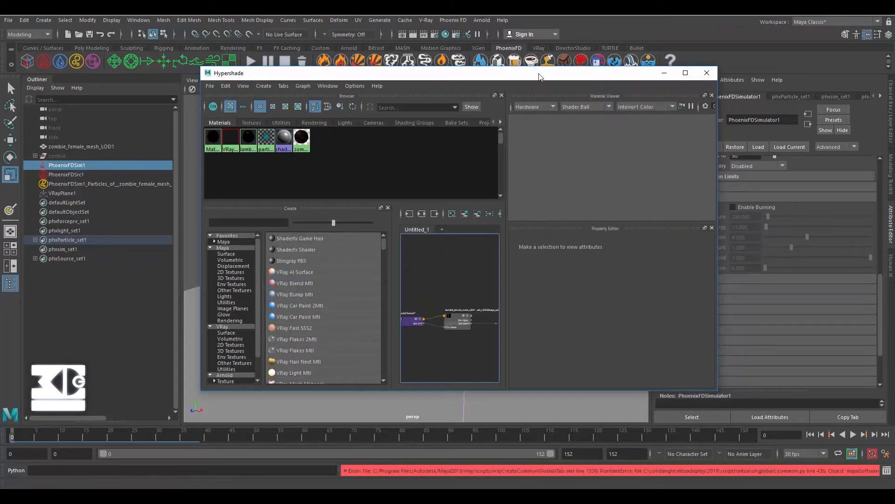
double_click(539, 74)
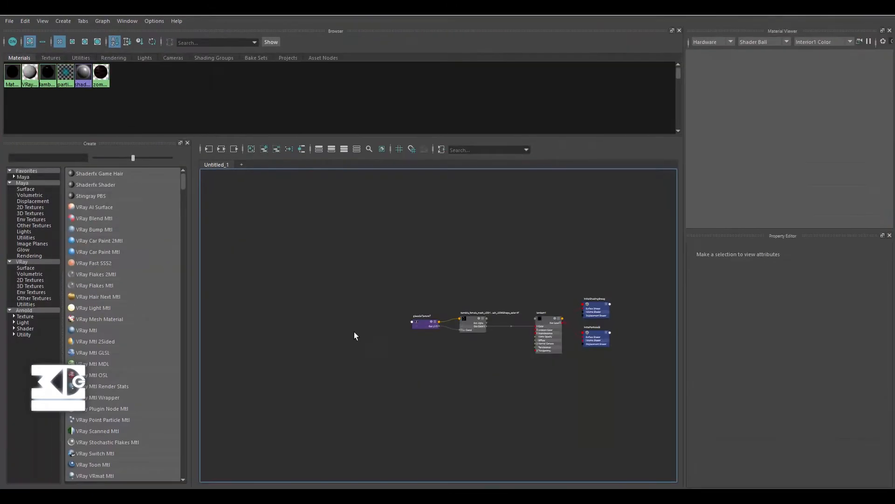
scroll(477, 298, up, 2)
alt+middle_drag(451, 286, 323, 265)
scroll(336, 263, down, 1)
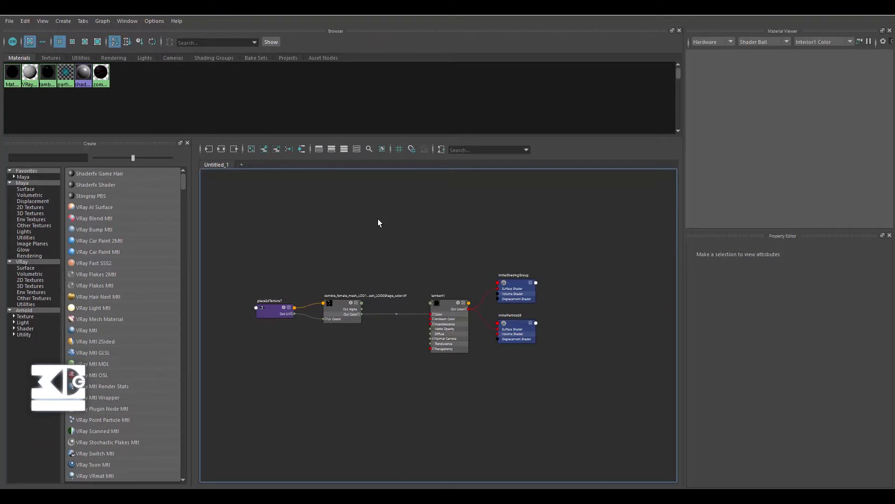
- Create a Color Composite node and connect the painted texture's Out Color to Color A and Out Alpha to Alpha A
key(Tab)
key(Escape)
scroll(394, 251, up, 1)
scroll(393, 251, down, 1)
key(Tab)
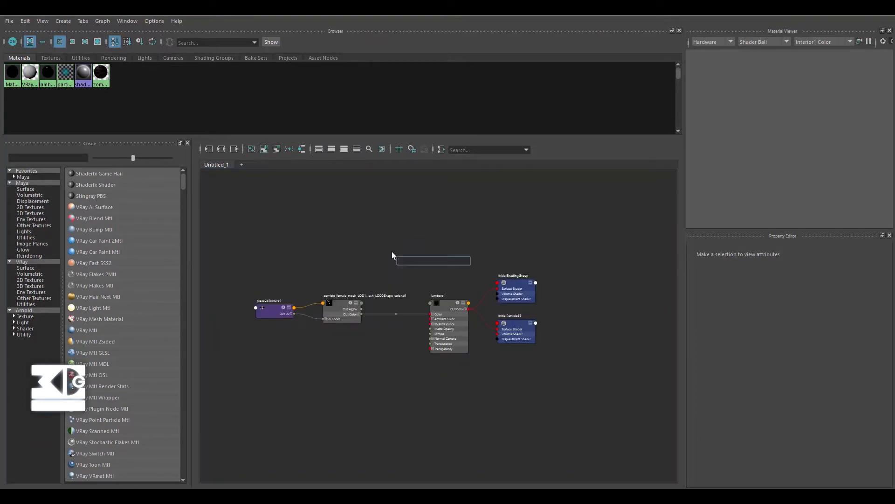
text(color)
key(Return)
scroll(356, 263, up, 2)
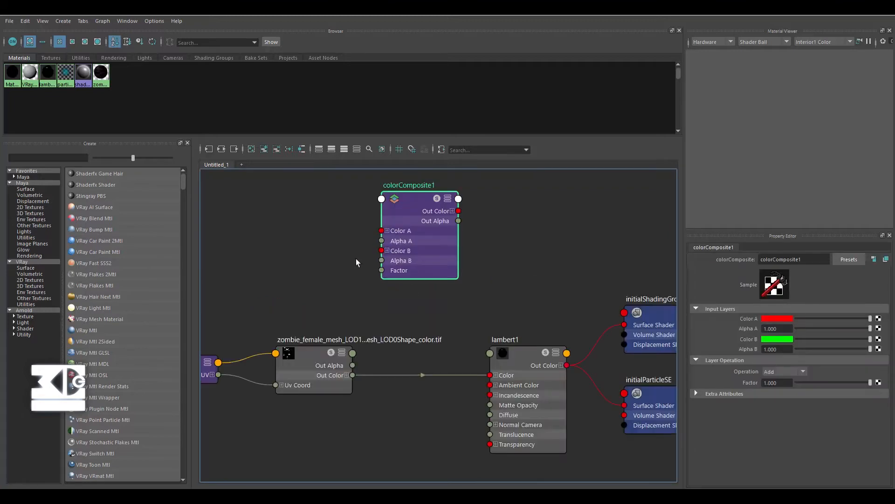
drag(352, 374, 381, 230)
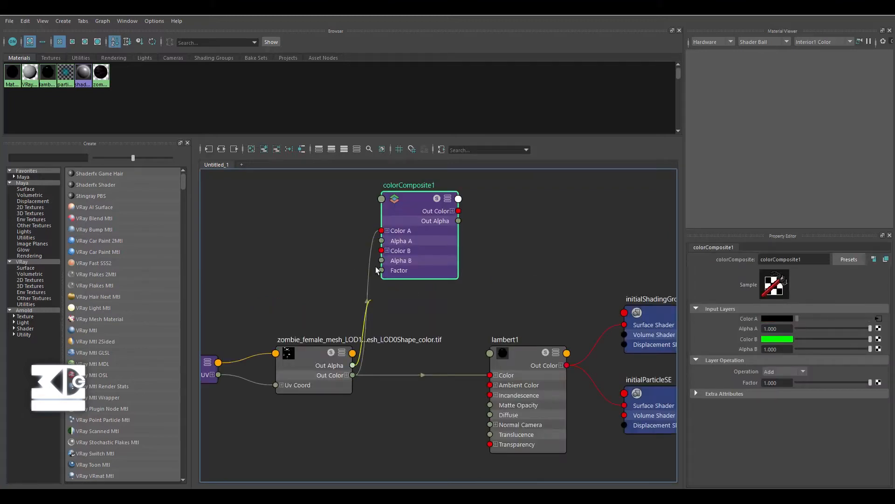
scroll(377, 384, down, 2)
drag(360, 375, 381, 286)
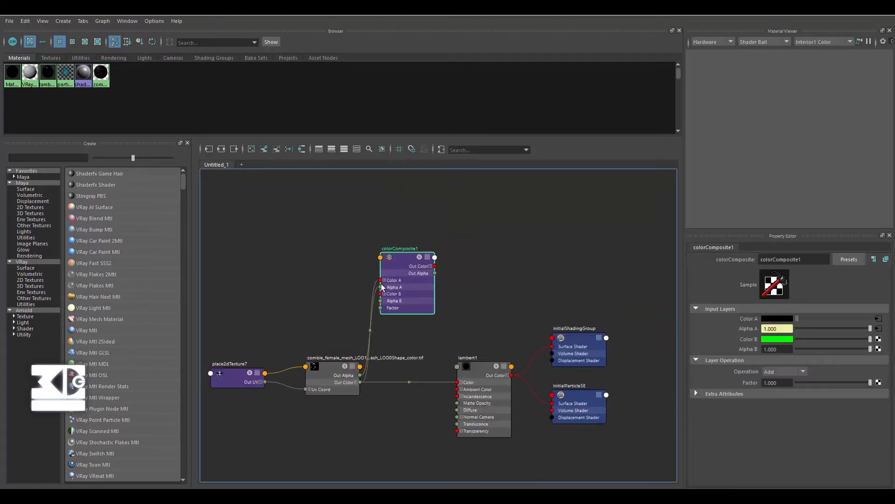
- Add a fractal texture below the painted texture node, preview it solo, and lower its Frequency Ratio to about 1.987
key(Tab)
text(fra)
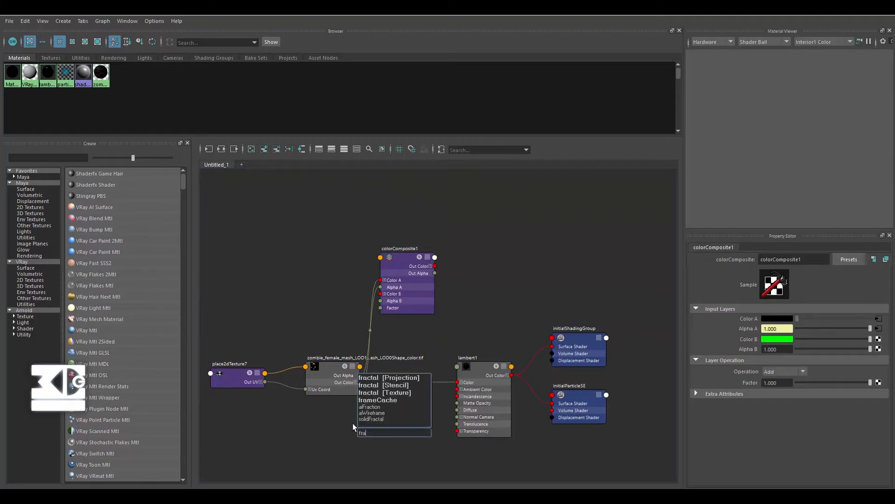
key(Return)
drag(445, 435, 360, 437)
click(359, 433)
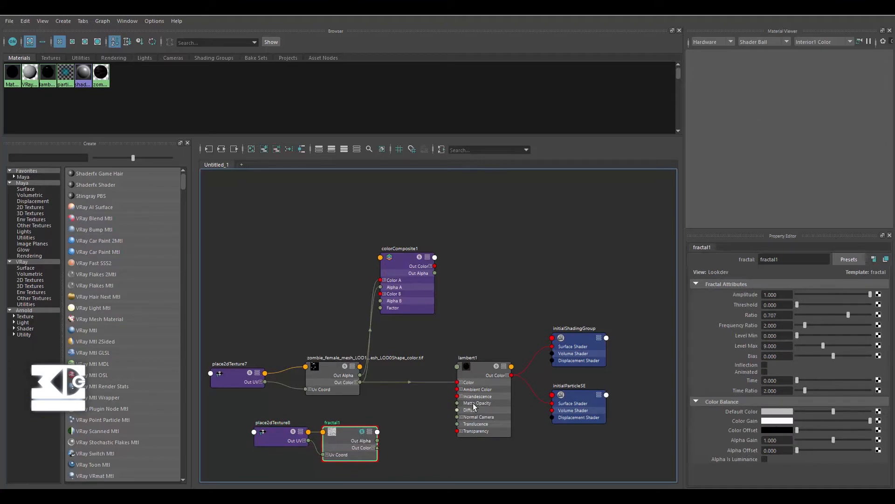
scroll(590, 267, down, 3)
scroll(588, 275, up, 3)
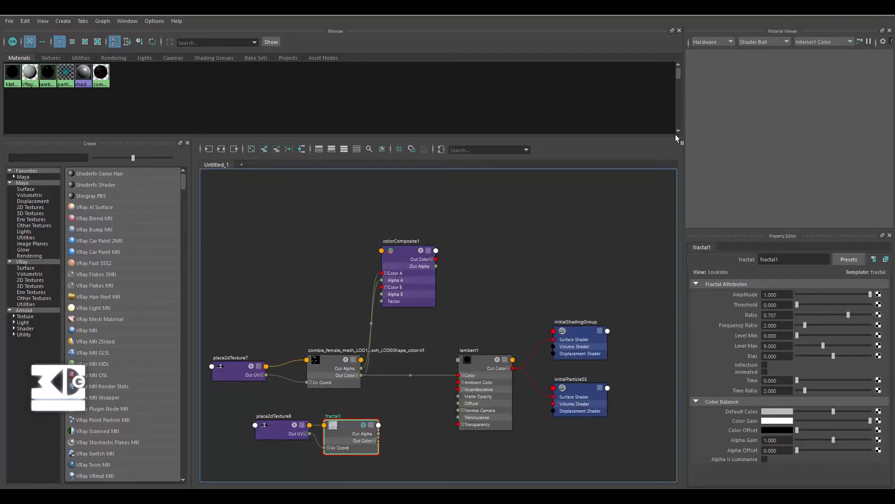
drag(357, 433, 336, 425)
drag(335, 424, 360, 420)
click(419, 430)
click(356, 414)
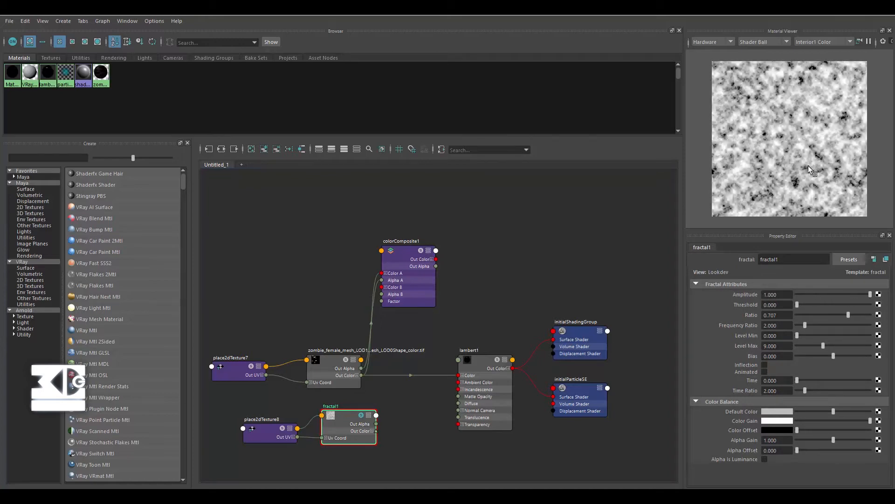
drag(804, 325, 803, 325)
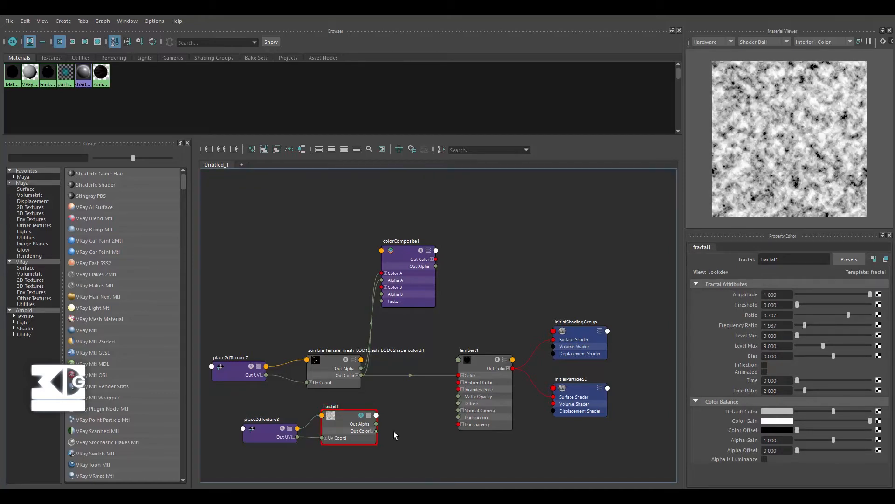
- Create a Reverse node and connect the fractal's Out Color to its Input
key(Tab)
text(reve)
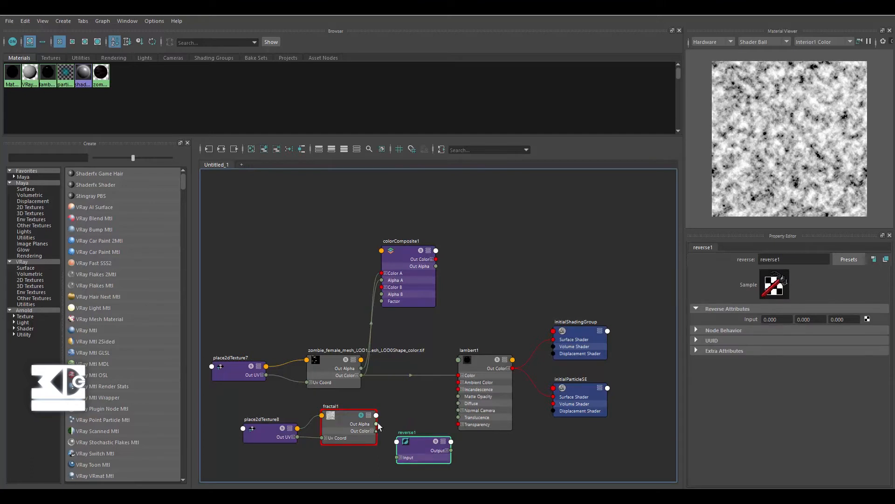
drag(376, 430, 399, 457)
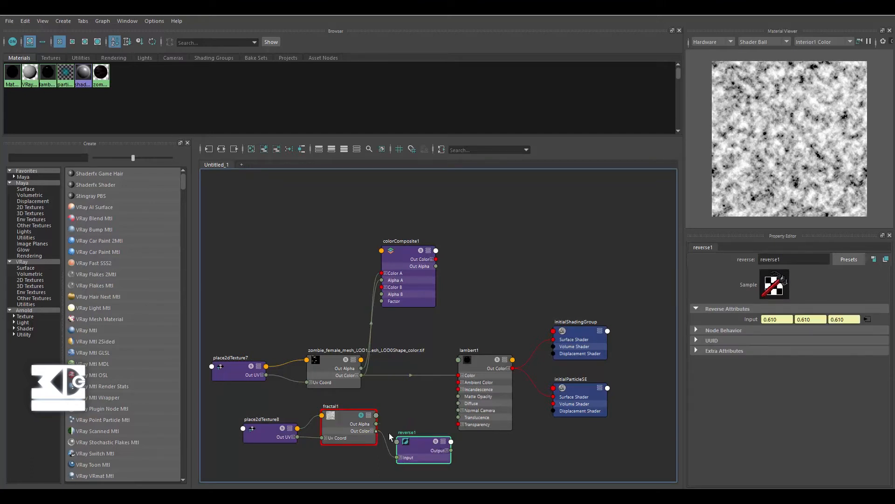
- While previewing the reversed output, set the fractal's Amplitude to 1, Threshold to 0.297 and Frequency Ratio to 1.581
click(354, 417)
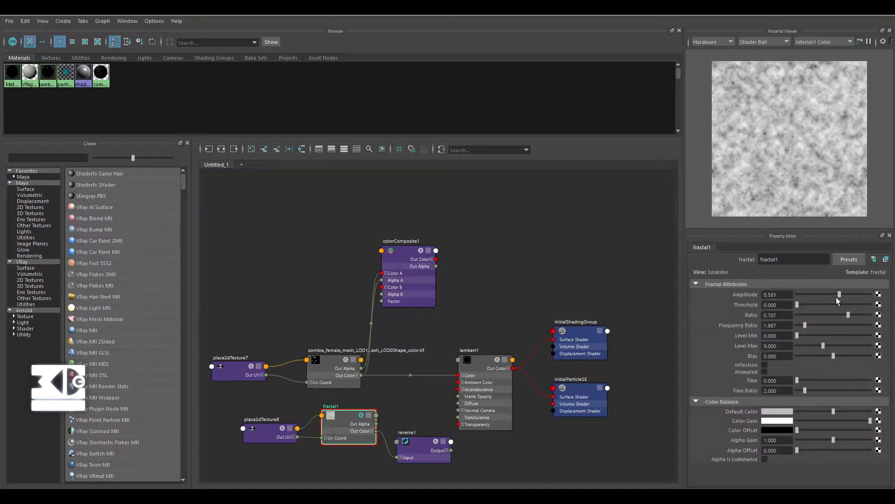
click(434, 441)
click(350, 416)
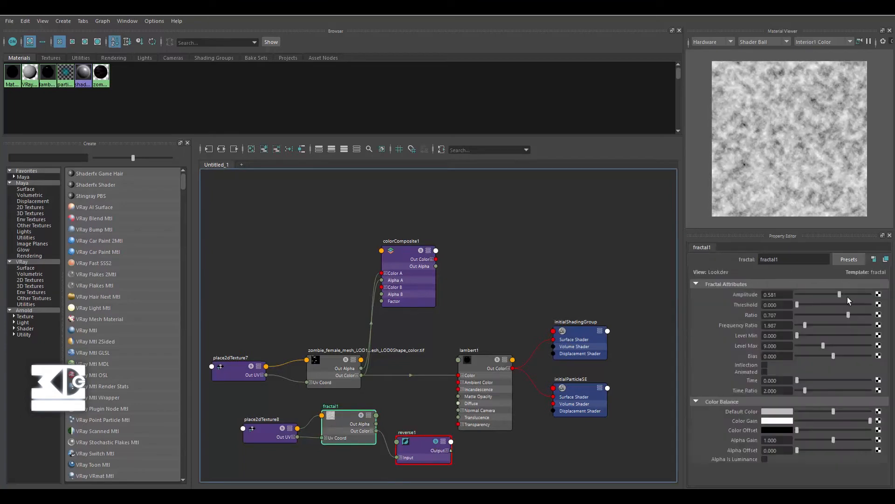
drag(842, 294, 870, 294)
drag(798, 304, 802, 325)
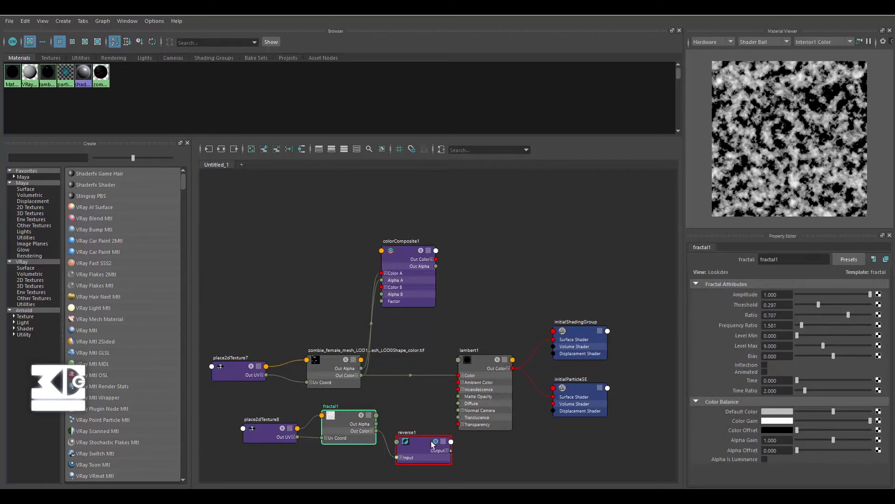
- Connect the Reverse output to the composite's Color B, and through a new Luminance node to its Alpha B
drag(451, 450, 382, 287)
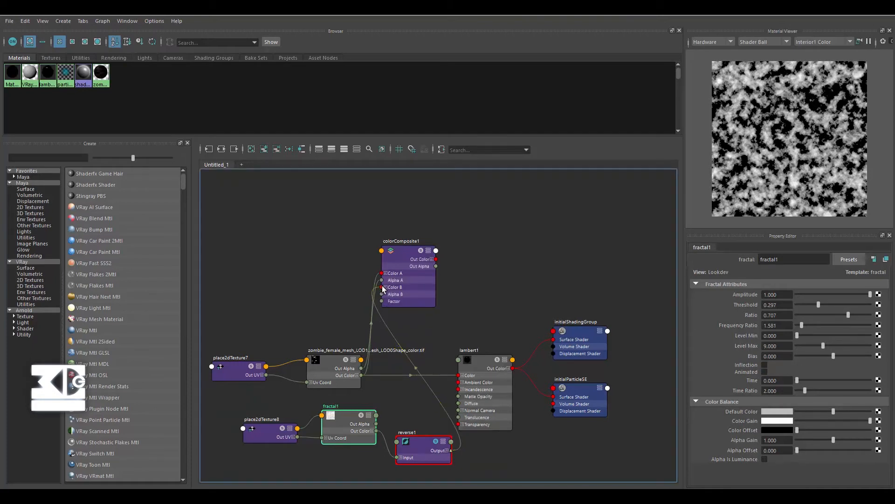
click(484, 460)
key(Tab)
text(lum)
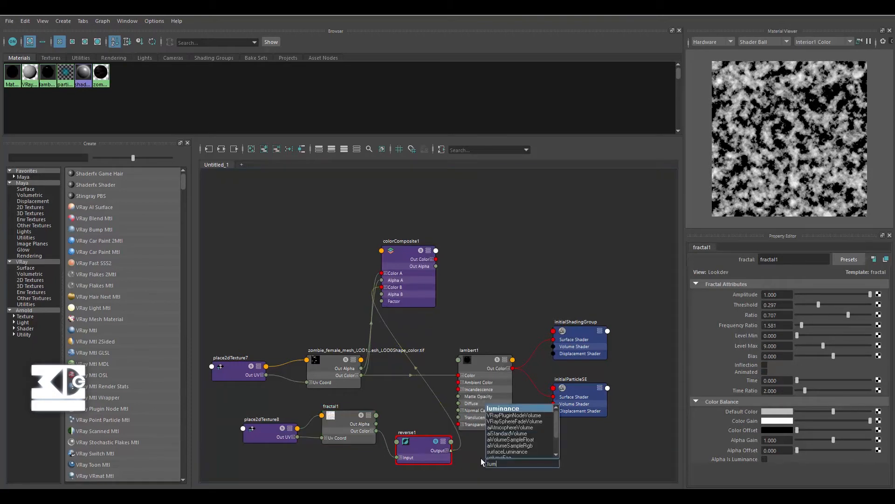
key(Return)
drag(451, 450, 486, 480)
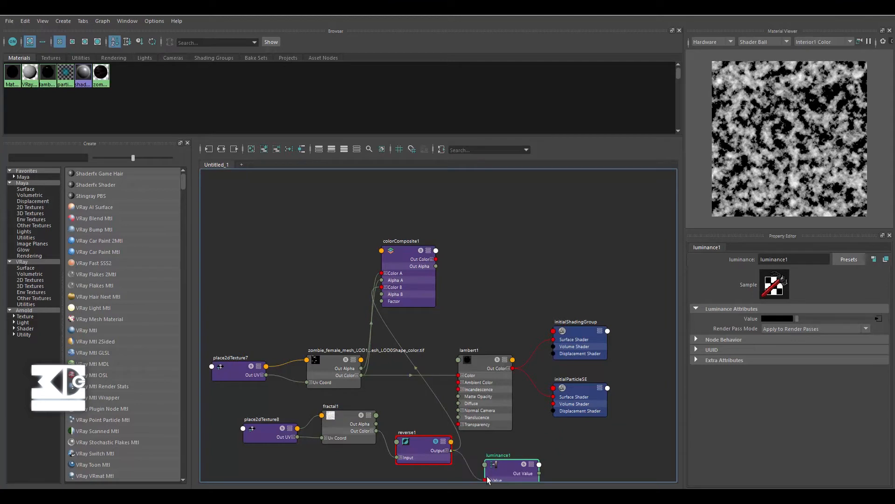
drag(540, 472, 381, 301)
- Try the Reverse node's output as lambert1's Color and check the pattern on the zombie in the viewport
click(477, 360)
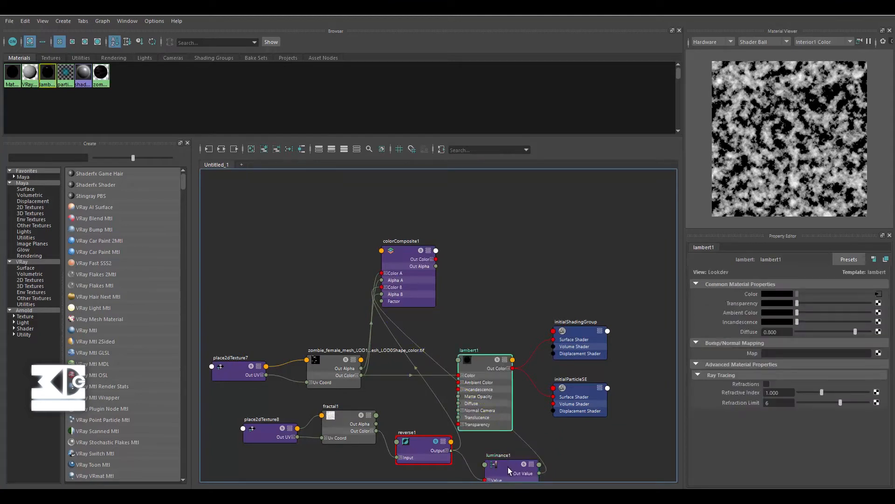
middle_drag(418, 443, 760, 295)
drag(495, 360, 507, 330)
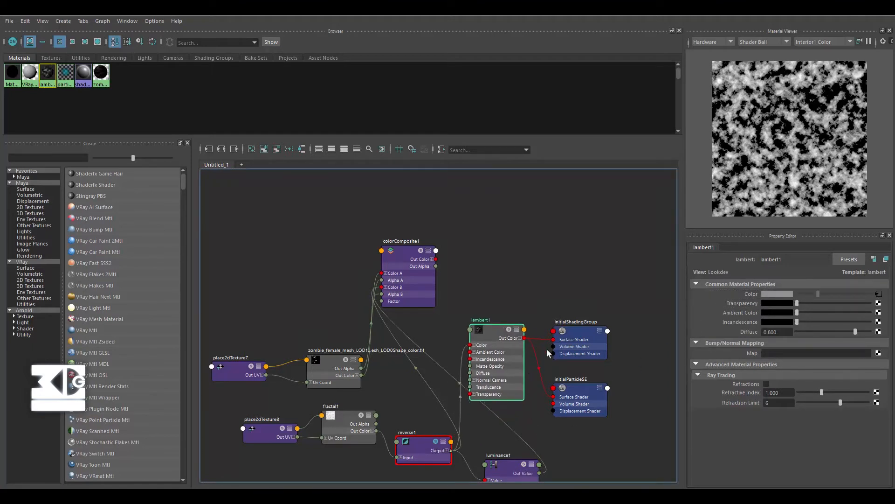
click(842, 8)
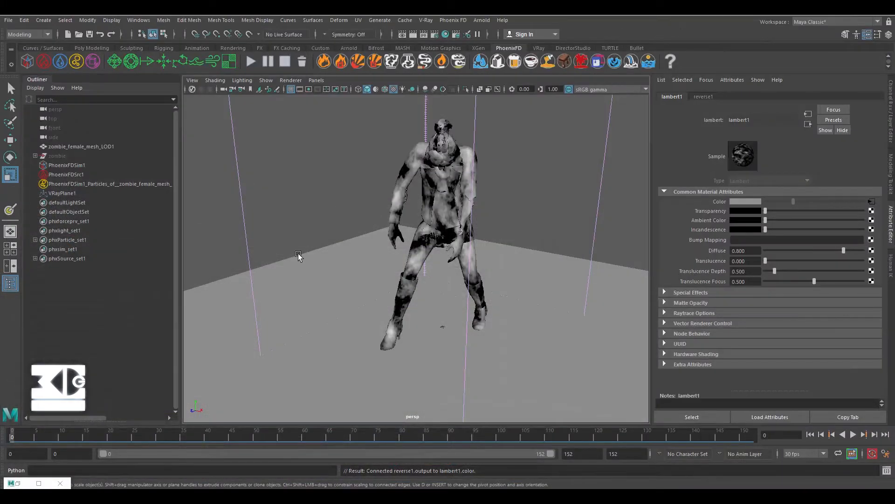
- Connect colorComposite1's Out Color to lambert1's Color, check it on the zombie, and spread out the network's nodes
click(20, 483)
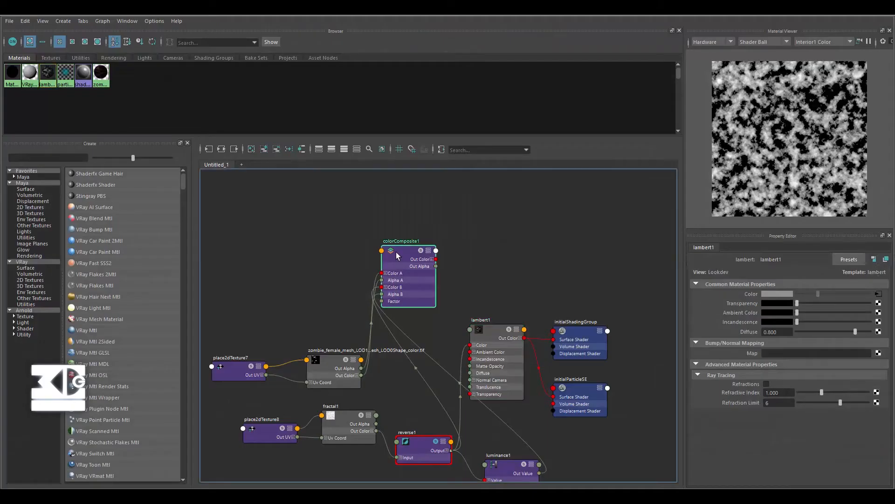
click(399, 256)
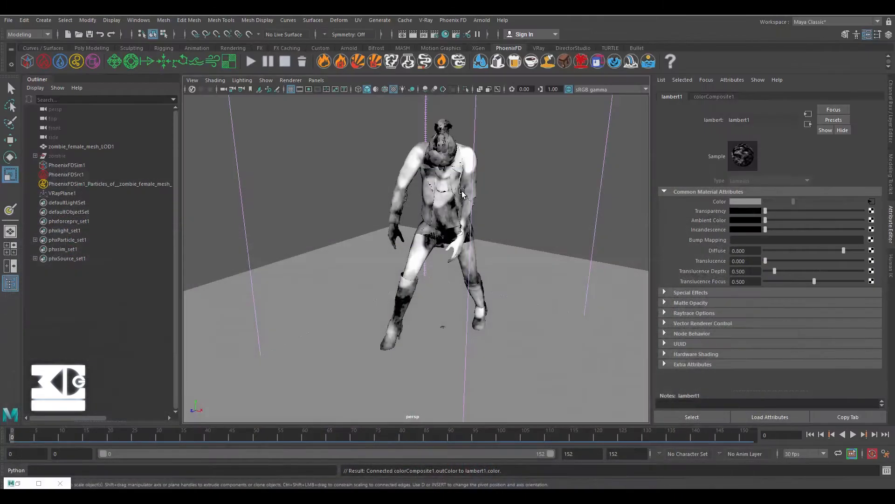
click(20, 483)
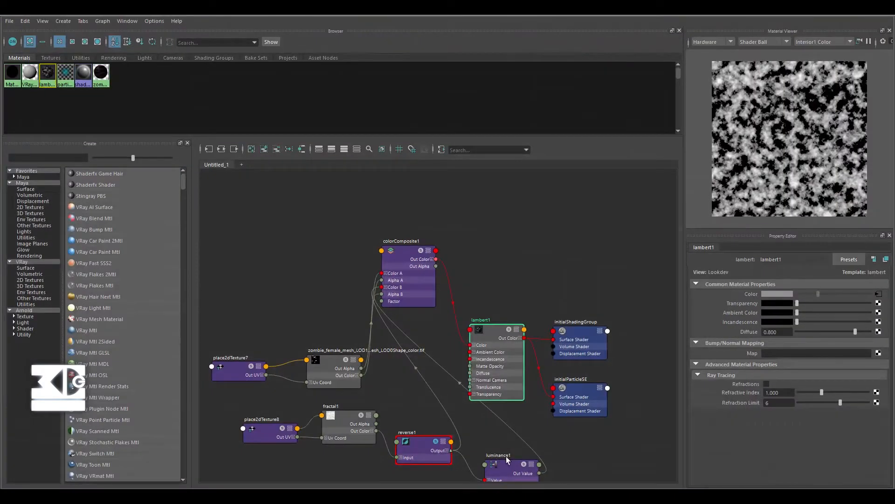
drag(508, 460, 497, 447)
drag(426, 444, 419, 437)
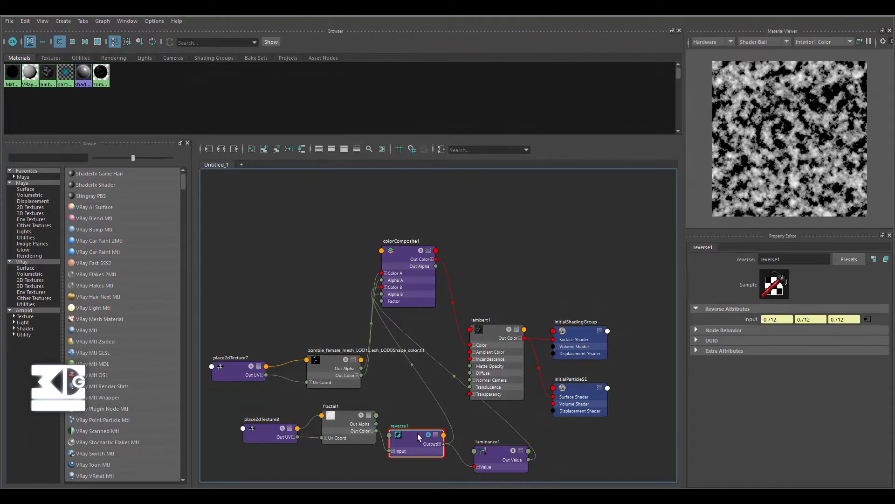
drag(564, 347, 555, 374)
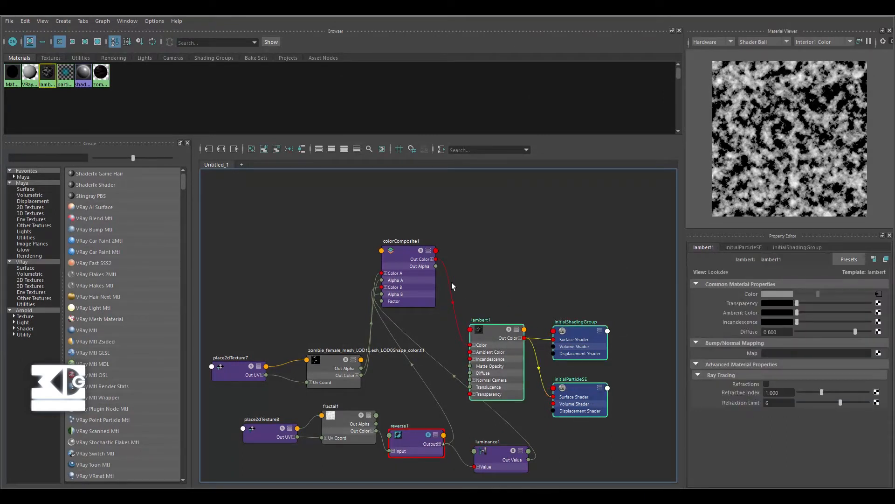
drag(482, 341, 531, 257)
drag(420, 253, 448, 261)
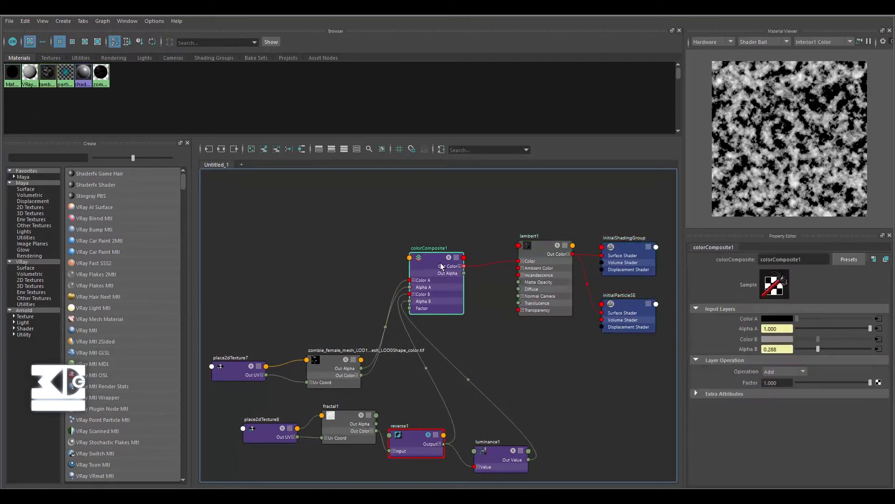
- Set colorComposite1's operation to Multiply and check the masked pattern on the zombie
click(778, 371)
click(776, 405)
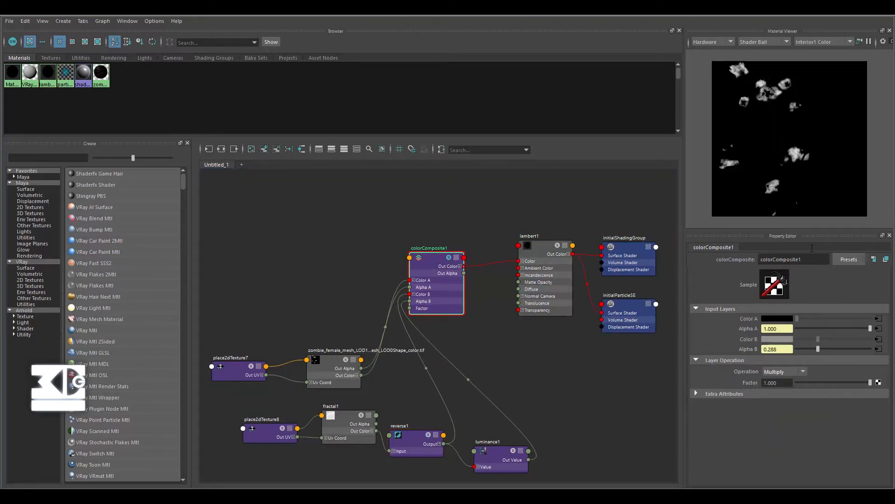
click(836, 10)
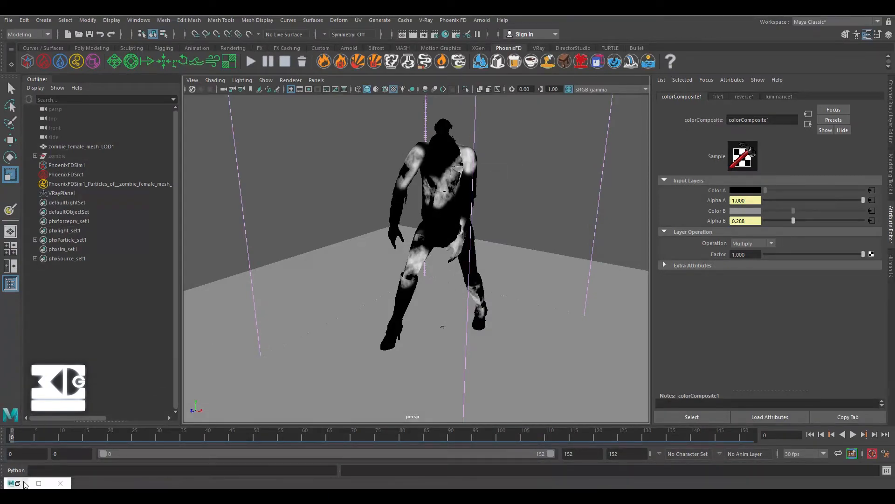
- Refine the fractal against the zombie in the viewport, setting its Threshold to 0.495 and Frequency Ratio to 1.562
click(25, 483)
click(340, 418)
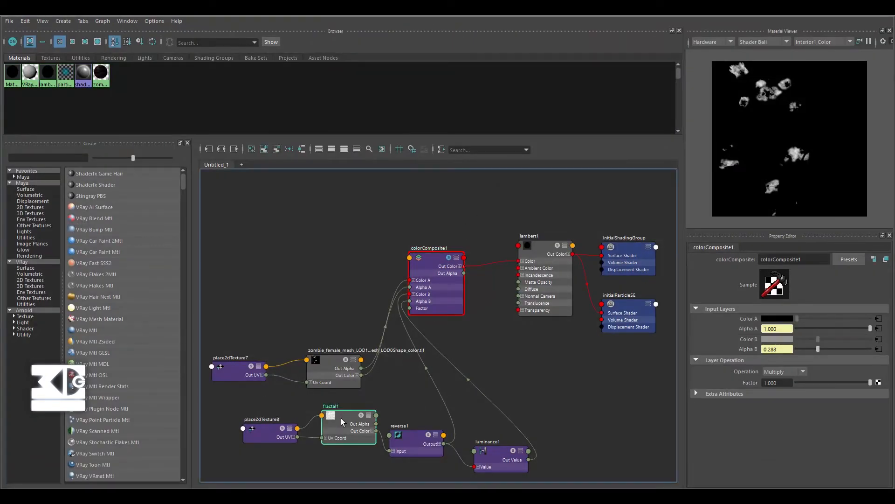
click(839, 14)
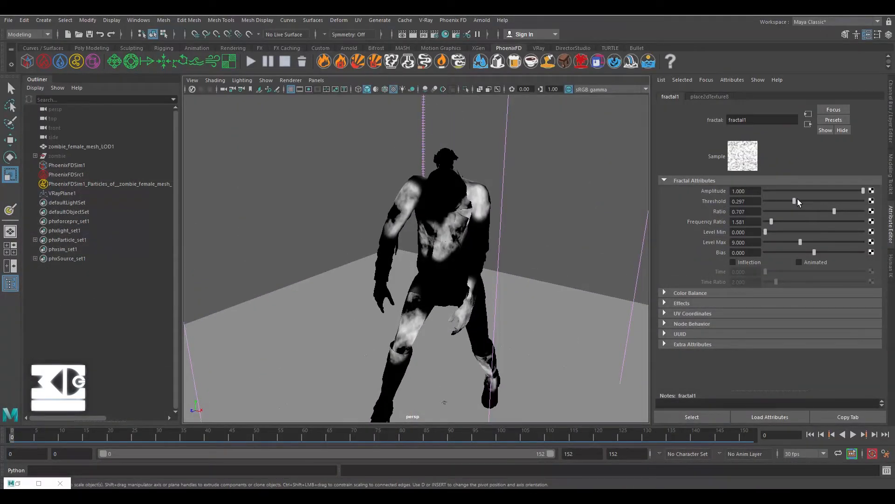
mouse_move(798, 199)
mouse_down()
mouse_move(810, 201)
mouse_move(770, 222)
mouse_move(813, 200)
mouse_up()
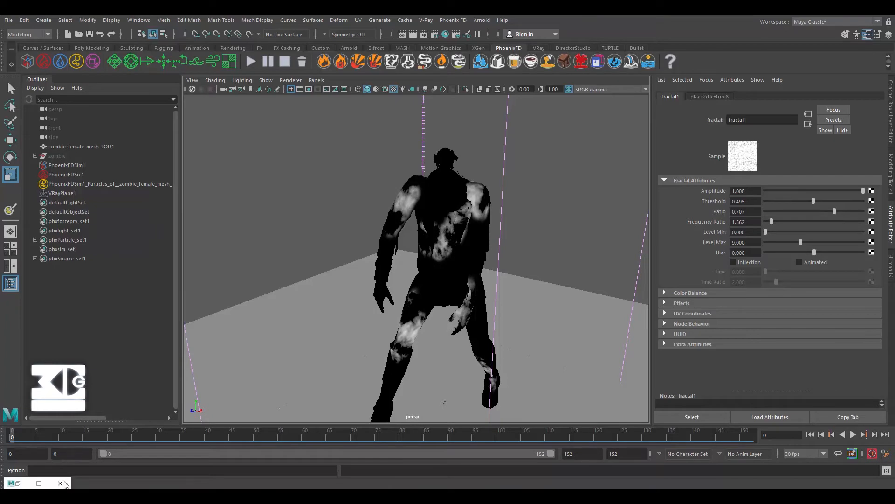
- Replace the Discharge Mask of PhoenixFDSource1 with colorComposite1 and close the Hypershade
click(61, 483)
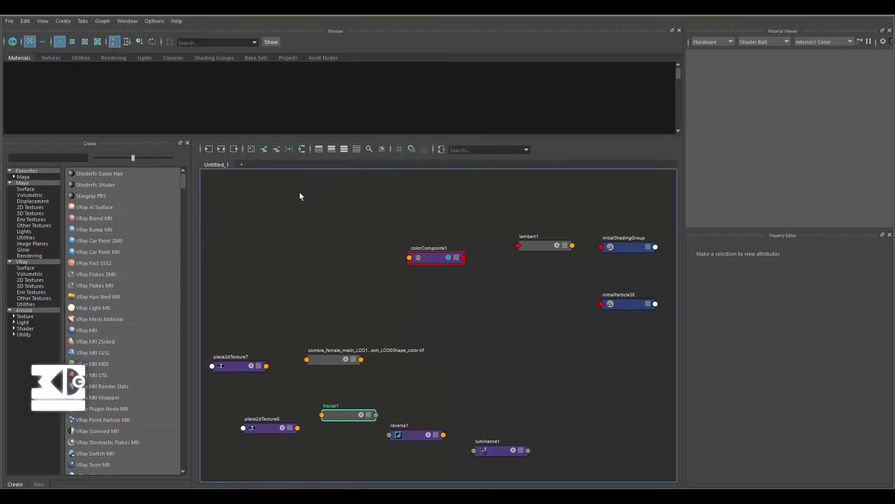
drag(601, 12, 498, 223)
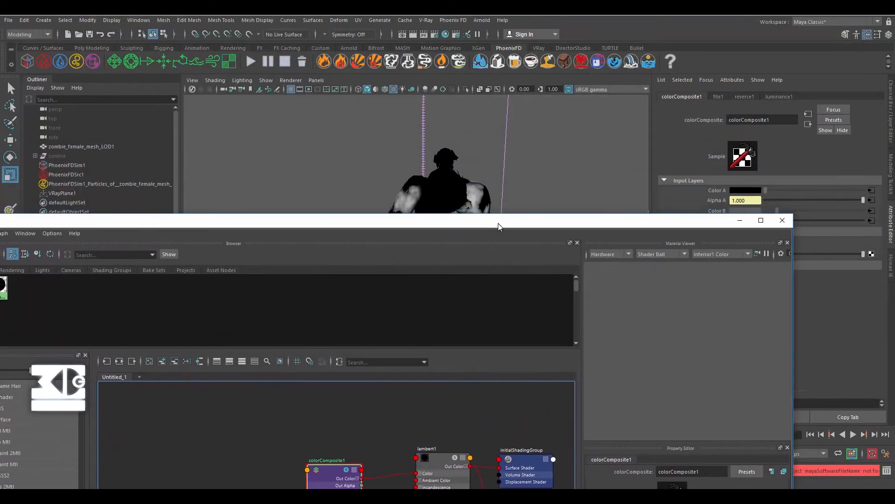
click(58, 174)
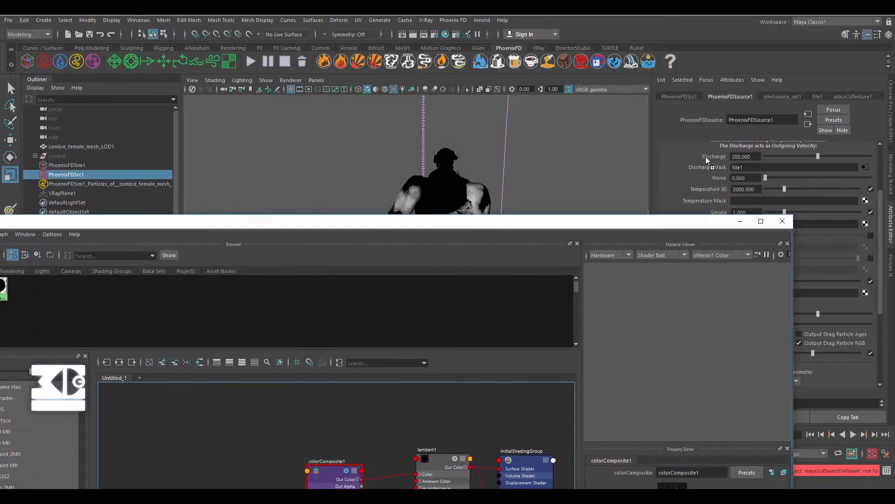
middle_drag(709, 164, 708, 165)
click(779, 222)
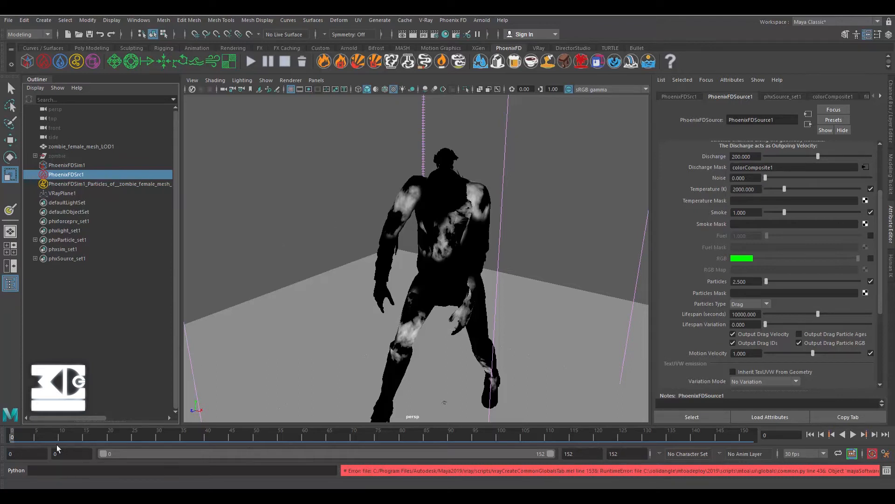
- Return the animation to frame 0 and collapse the Fluid Discharge settings of PhoenixFDSource1
key(alt+v)
drag(75, 434, 9, 430)
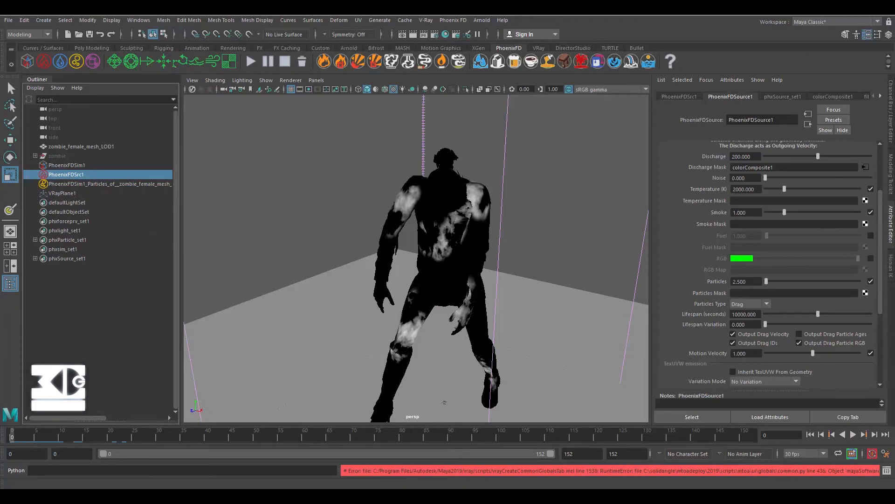
scroll(699, 199, up, 3)
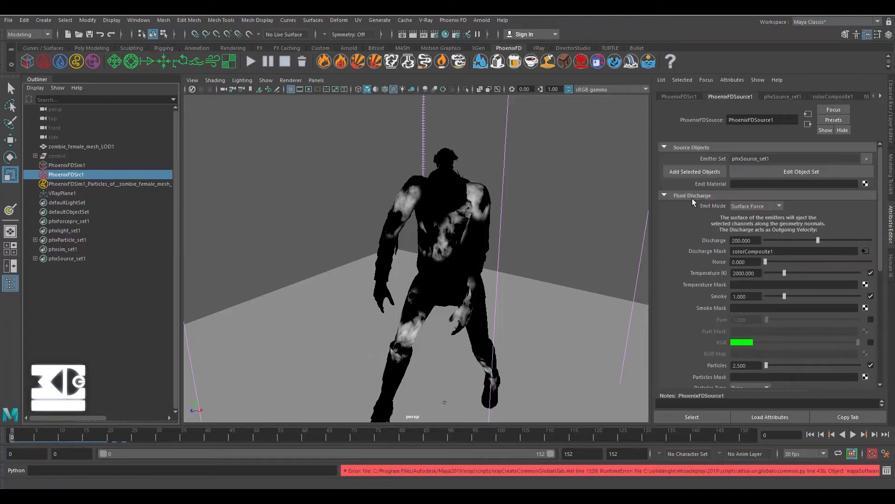
click(678, 195)
- Set the grid Cell Size of PhoenixFDSim1 to 12 units
click(67, 166)
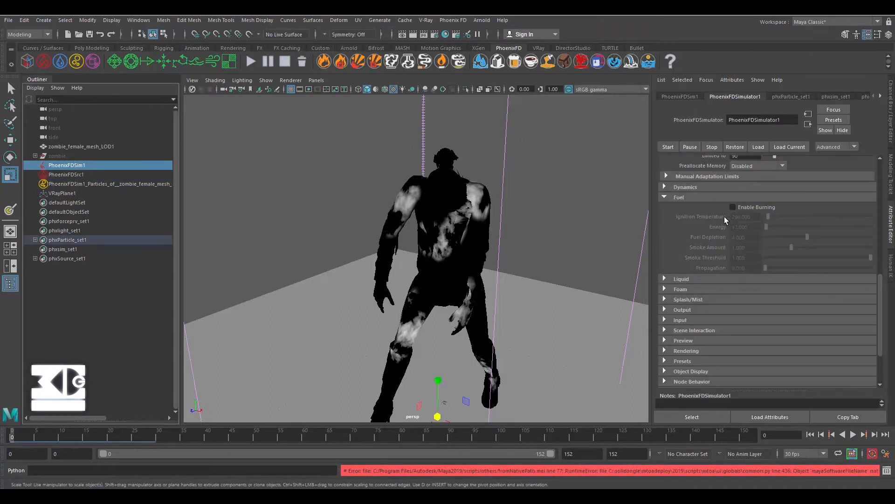
click(673, 252)
click(673, 253)
scroll(678, 242, up, 3)
scroll(676, 236, up, 2)
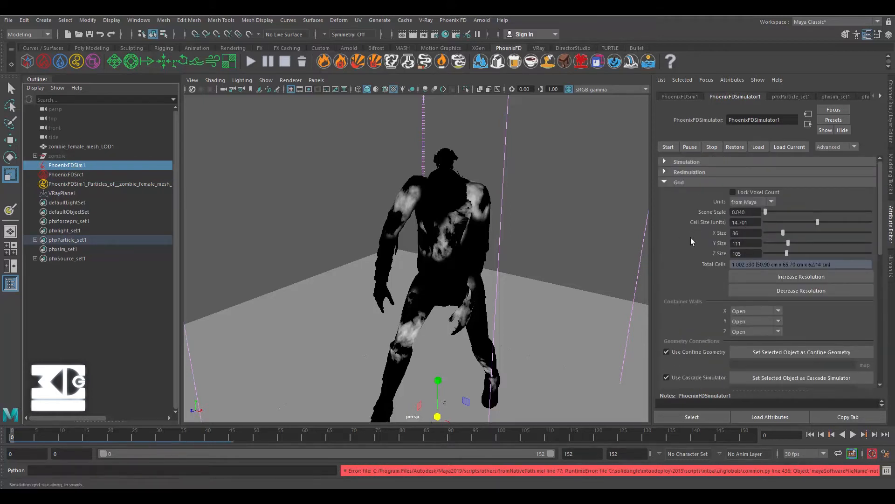
click(745, 221)
text(12)
key(Return)
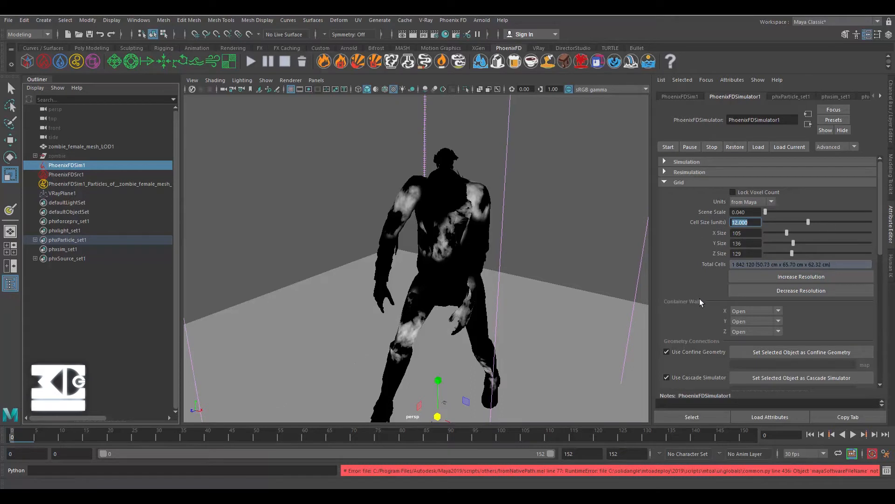
- In the simulator's Dynamics, set Time Scale to 0.6, Cooling to 0.1 and Smoke Dissipation to 0.3
scroll(695, 306, down, 5)
click(685, 304)
scroll(686, 303, down, 3)
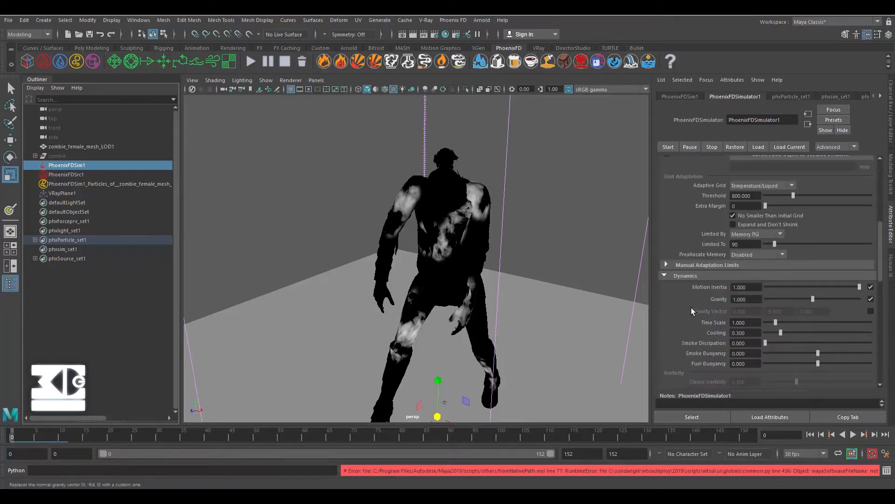
click(745, 294)
text(.6)
key(Return)
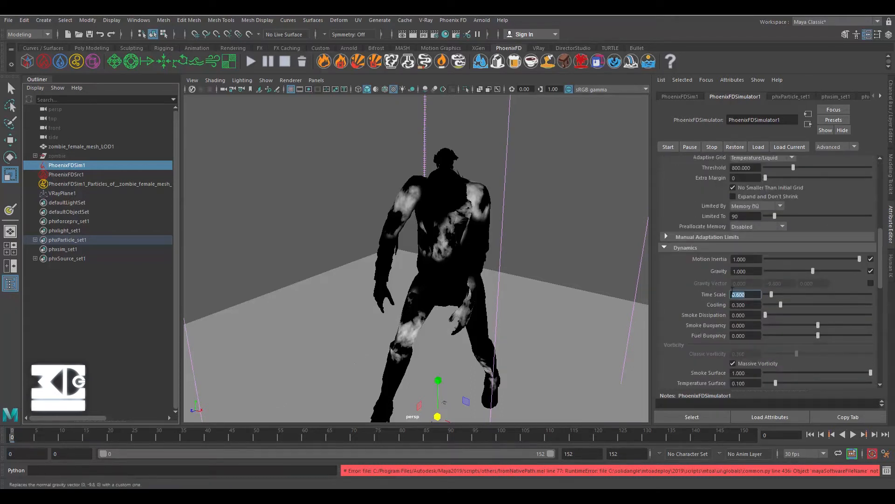
key(Tab)
text(.1)
key(Return)
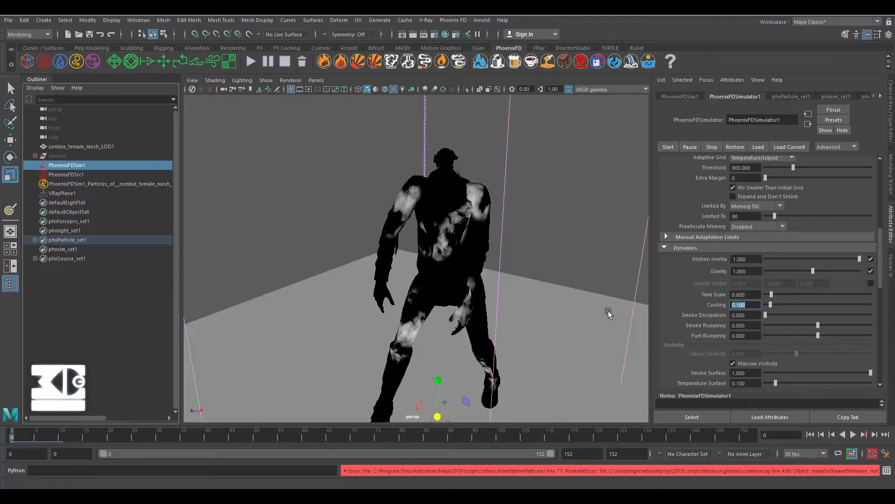
key(Tab)
text(.3)
key(Return)
- Set the massive vorticity's Smoke Surface, Temperature Surface and Large Scale, and the Randomize Amount, all to 0
scroll(701, 320, down, 3)
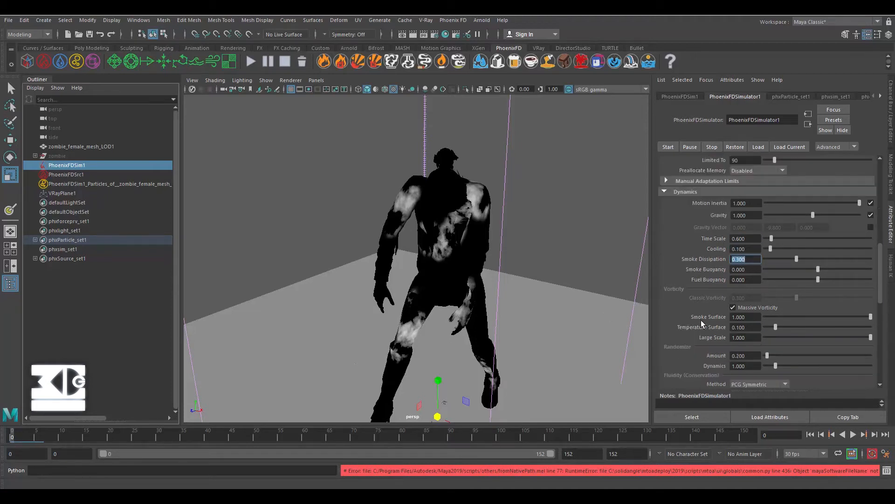
drag(748, 290, 692, 286)
text(0)
key(Return)
key(Tab)
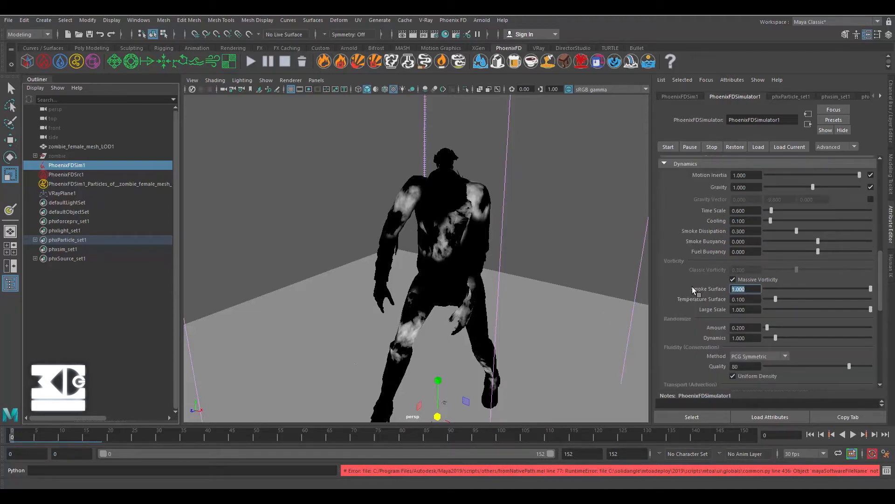
text(0)
key(Return)
key(Tab)
text(0)
key(Return)
key(Tab)
text(0)
key(Return)
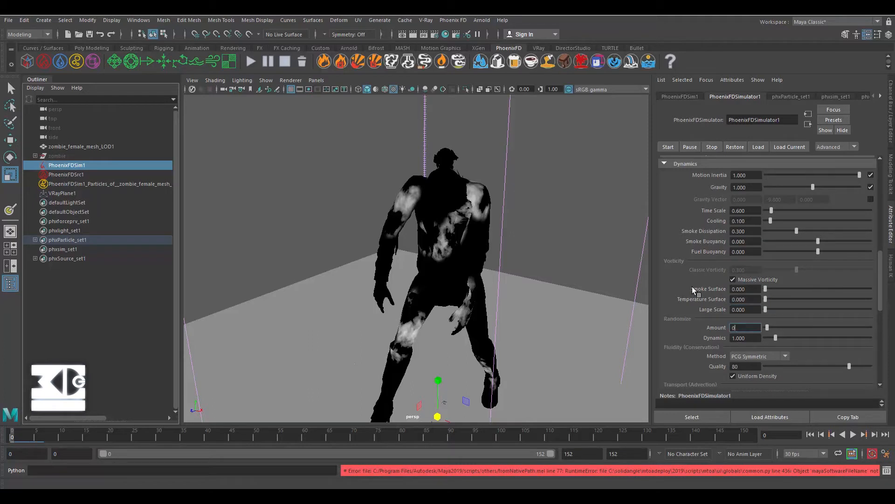
- Configure the simulator's fluidity with the Buffered method, Quality 40 and Uniform Density turned off
scroll(719, 298, down, 2)
click(757, 299)
click(745, 320)
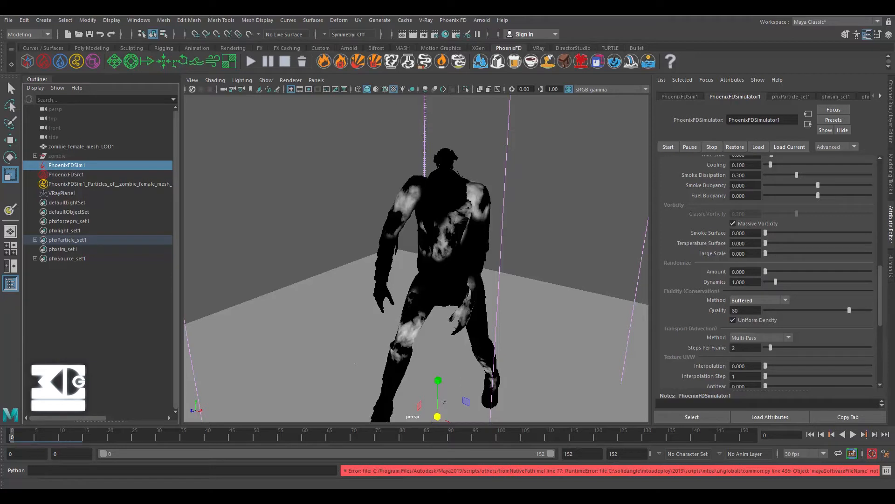
double_click(745, 310)
text(40)
key(Return)
scroll(677, 306, down, 1)
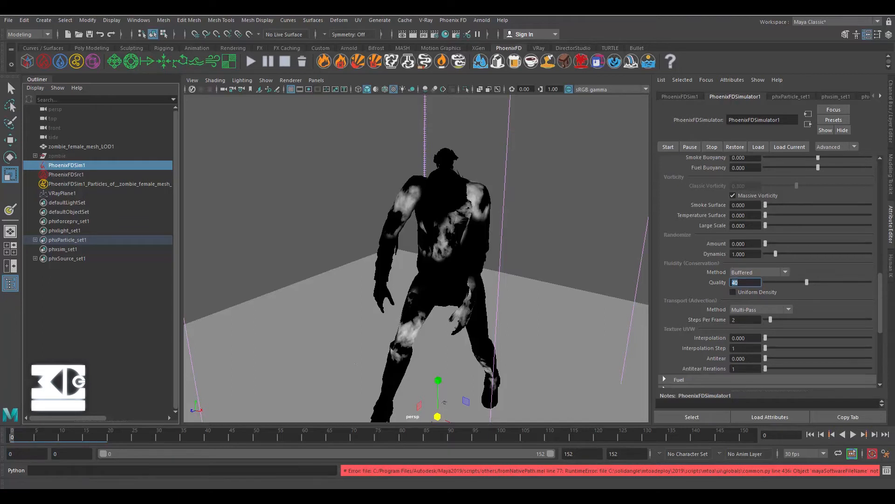
- Add a Phoenix FD Plain Force to the scene and frame it in the perspective view
key(f)
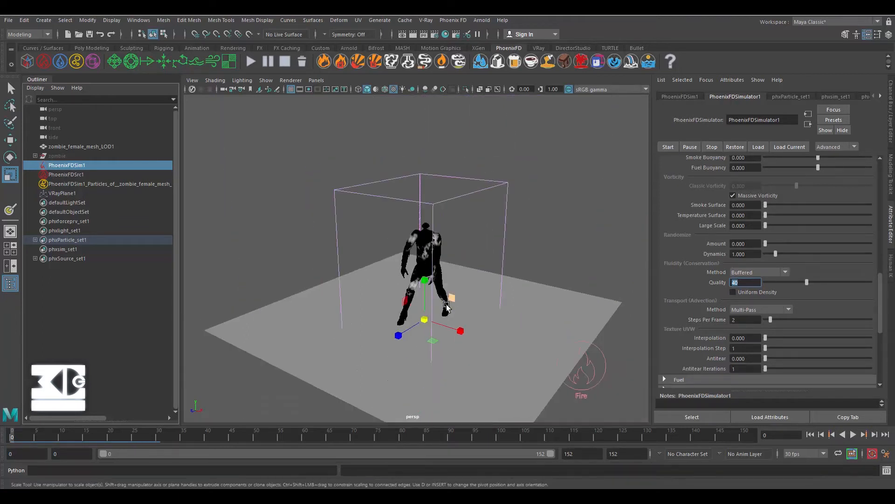
click(148, 62)
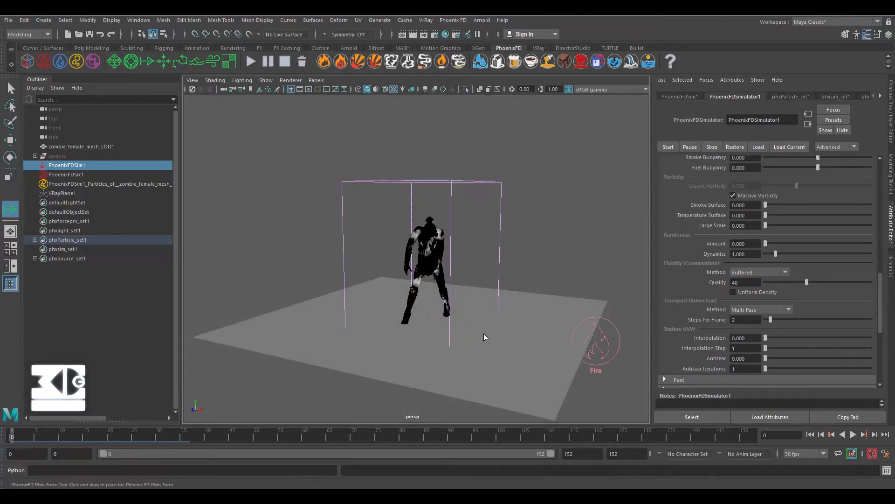
click(562, 271)
key(f)
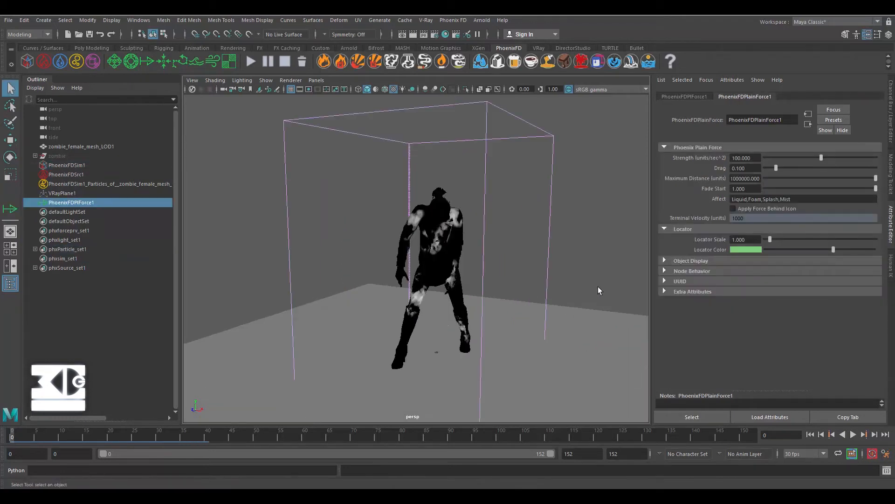
key(q)
click(80, 204)
key(f)
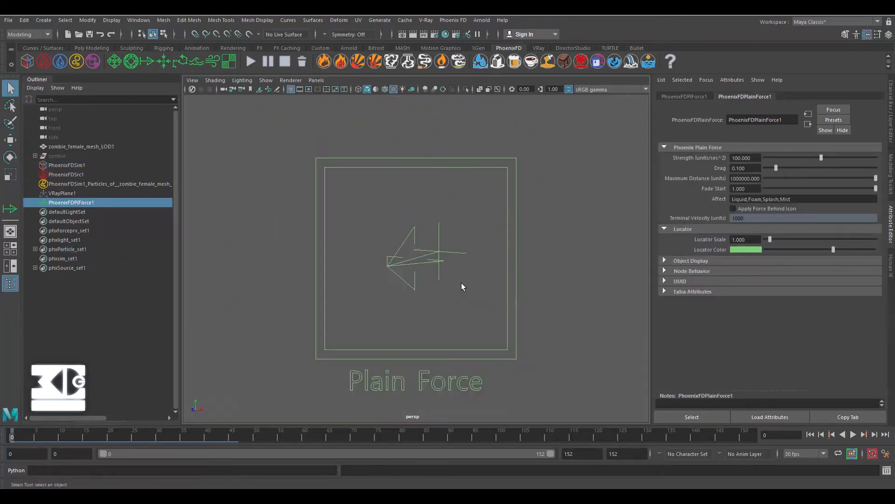
- Set the persp camera's Far Clip Plane to 100000 and its Near Clip Plane to 1
key(r)
scroll(494, 255, up, 6)
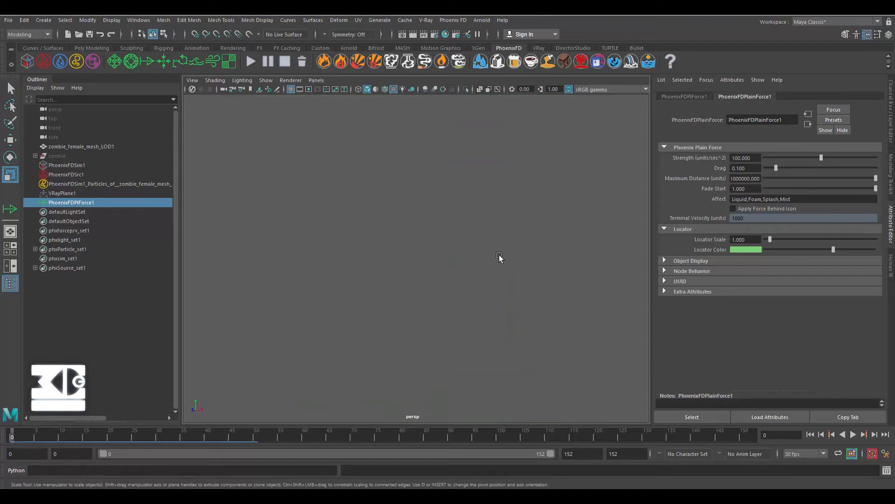
scroll(413, 266, down, 4)
scroll(410, 262, up, 6)
scroll(412, 254, down, 3)
click(54, 109)
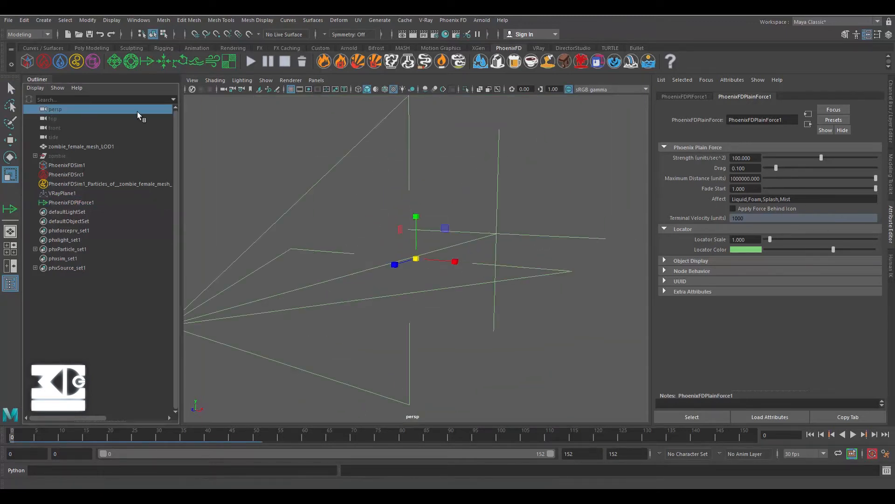
text(00000.000)
key(Return)
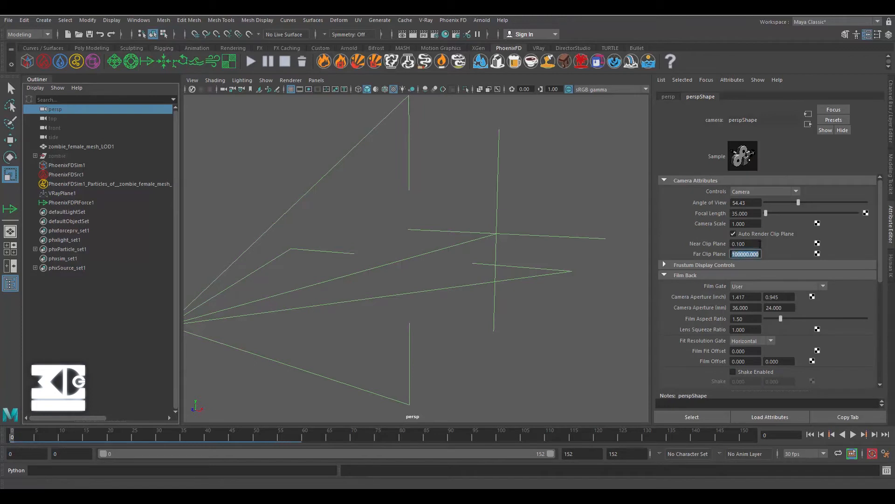
key(shift+Tab)
text(1)
key(Return)
scroll(466, 262, down, 5)
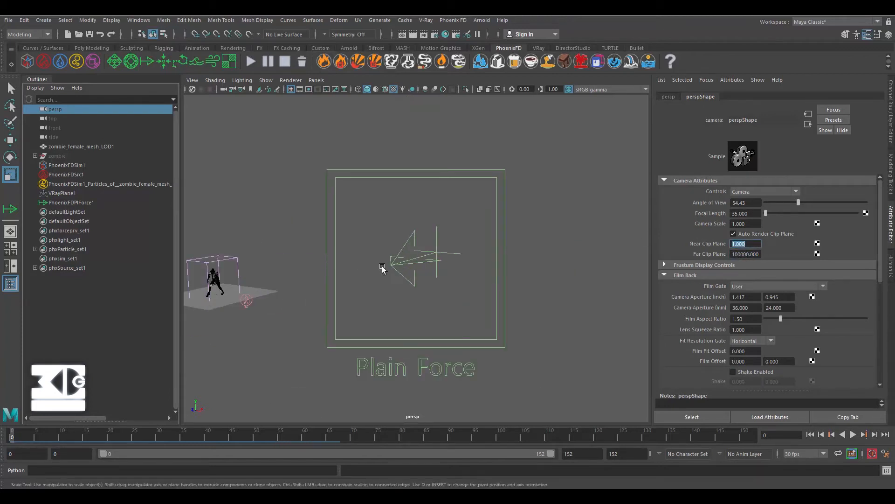
- Move the Plain Force next to the zombie's ground plane and rotate it to change its direction
click(351, 174)
key(w)
drag(388, 266, 188, 276)
key(r)
scroll(335, 279, down, 3)
alt+drag(350, 278, 238, 281)
key(w)
key(e)
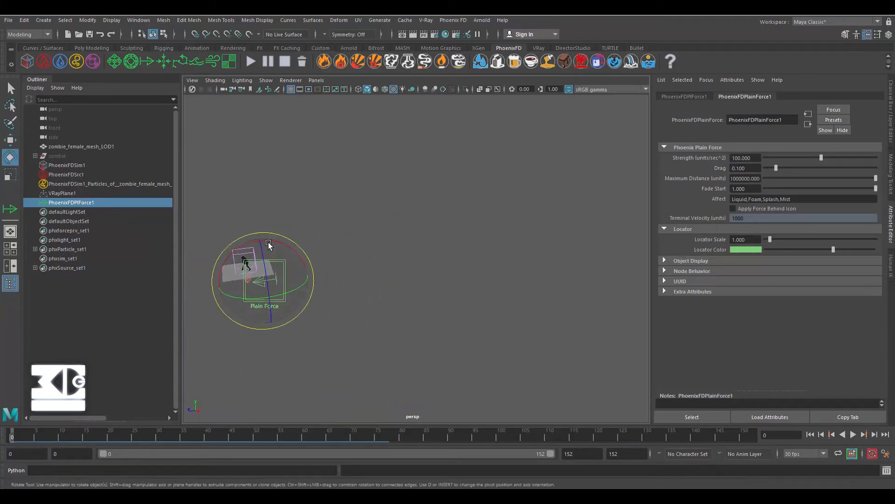
drag(306, 268, 281, 320)
scroll(311, 255, up, 5)
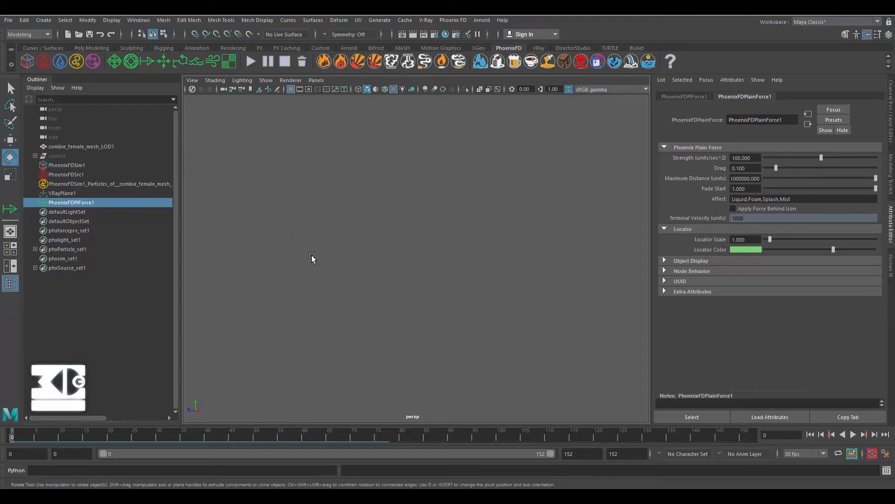
alt+middle_drag(312, 257, 448, 261)
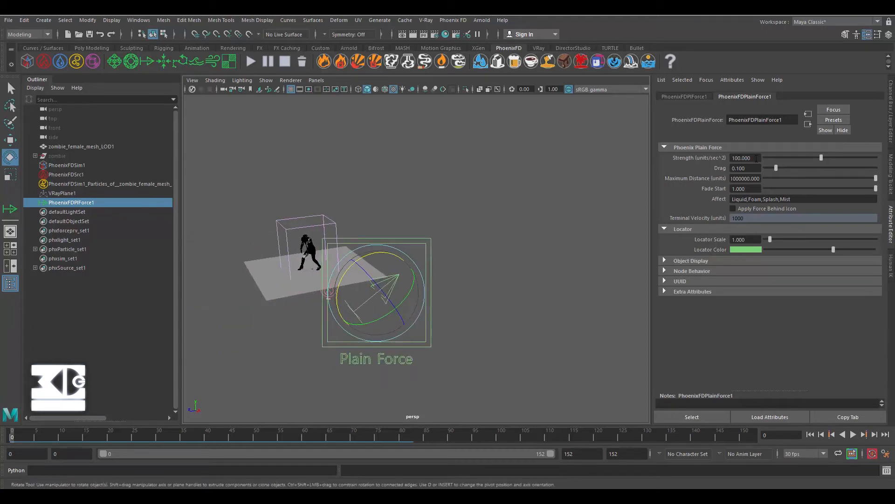
- Set the Plain Force's Strength to 200 and enable Apply Force Behind Icon
click(757, 158)
text(2)
key(Return)
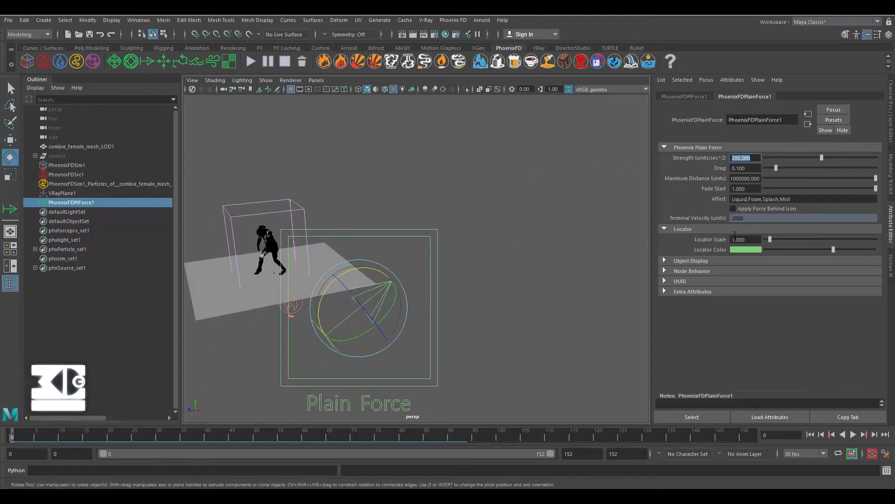
alt+middle_drag(343, 300, 460, 266)
alt+drag(307, 275, 452, 248)
alt+middle_drag(452, 249, 378, 269)
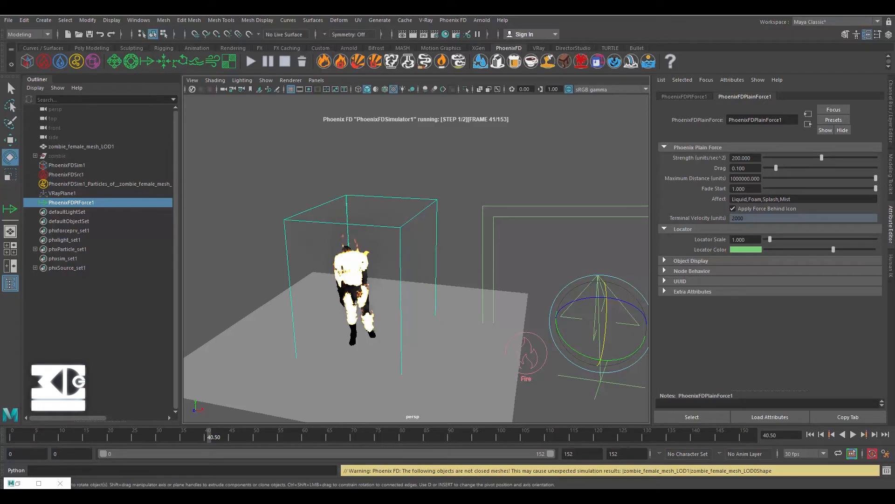
- Run the fire simulation to about frame 40, stop it, and inspect the burning zombie at frame 35
click(285, 61)
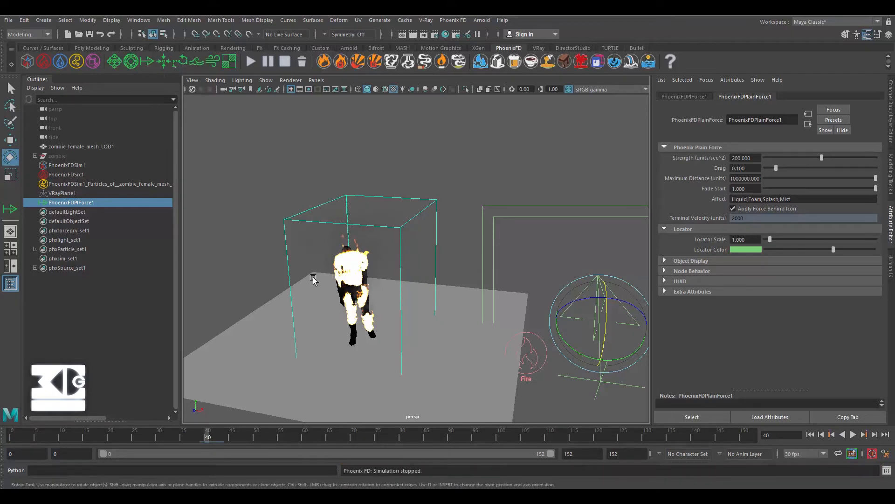
scroll(314, 279, up, 4)
alt+drag(314, 278, 305, 210)
alt+middle_drag(306, 205, 322, 268)
drag(211, 437, 184, 437)
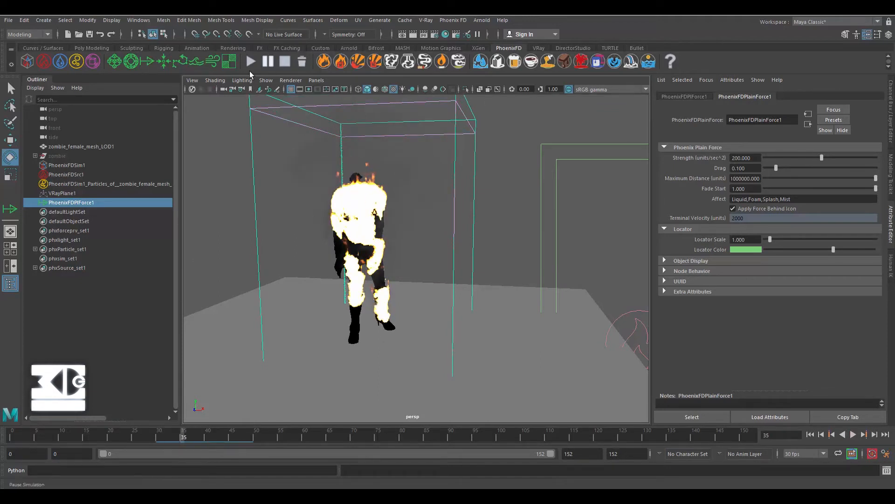
- Start an interactive V-Ray render of frame 35 and reposition the Frame Buffer to inspect the fire
click(426, 20)
click(452, 92)
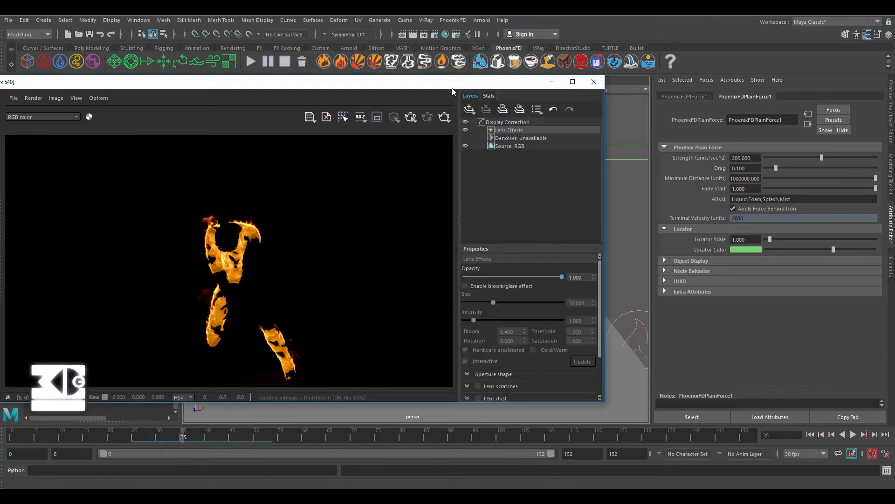
drag(452, 84, 0, 133)
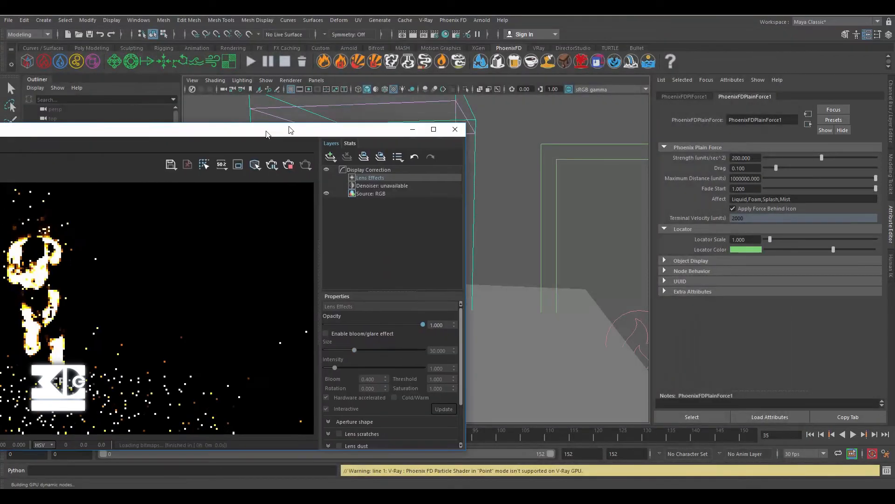
drag(267, 132, 545, 92)
scroll(305, 225, up, 1)
scroll(323, 228, down, 1)
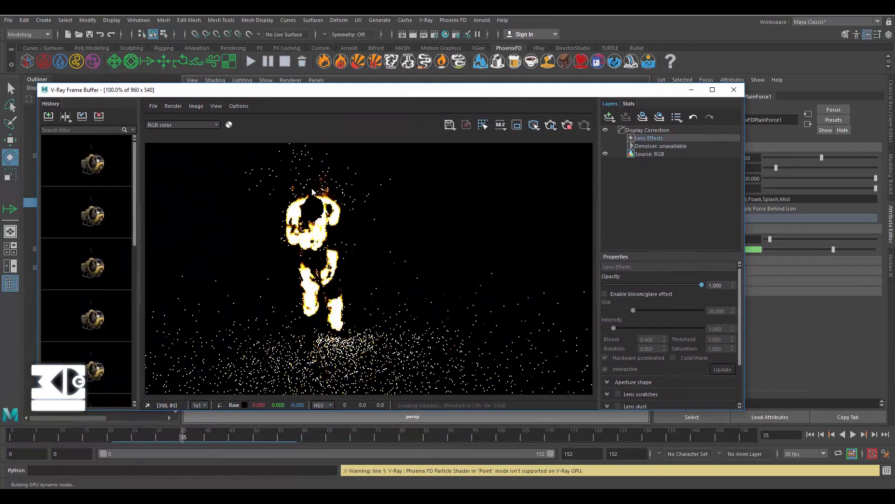
- Limit rendering to a region around the burning zombie and minimize the V-Ray Frame Buffer
click(518, 126)
mouse_move(243, 165)
mouse_down()
mouse_move(388, 365)
mouse_move(391, 348)
mouse_up()
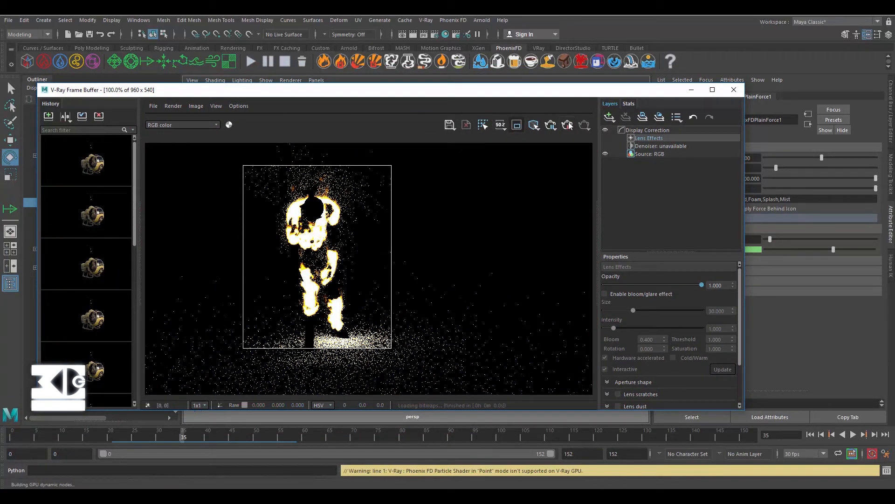
click(691, 89)
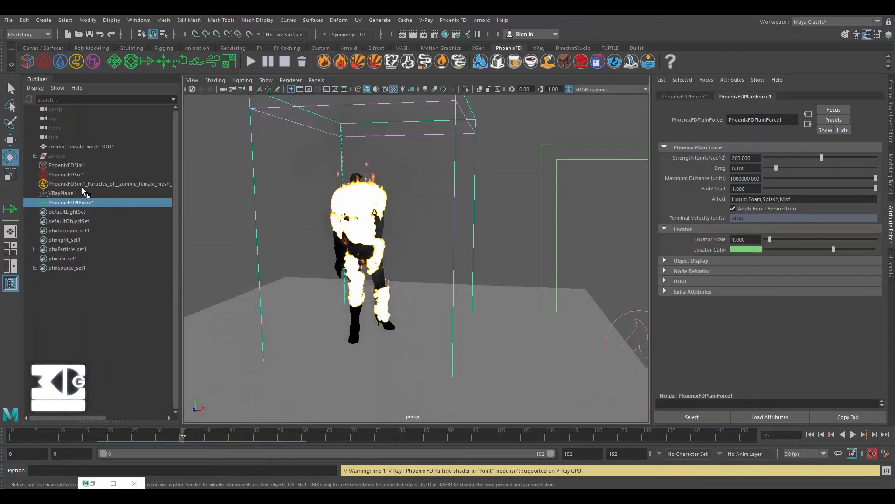
- Set the Fire Multiplier to 10 in the fire rendering settings of PhoenixFDSim1
click(76, 174)
click(69, 165)
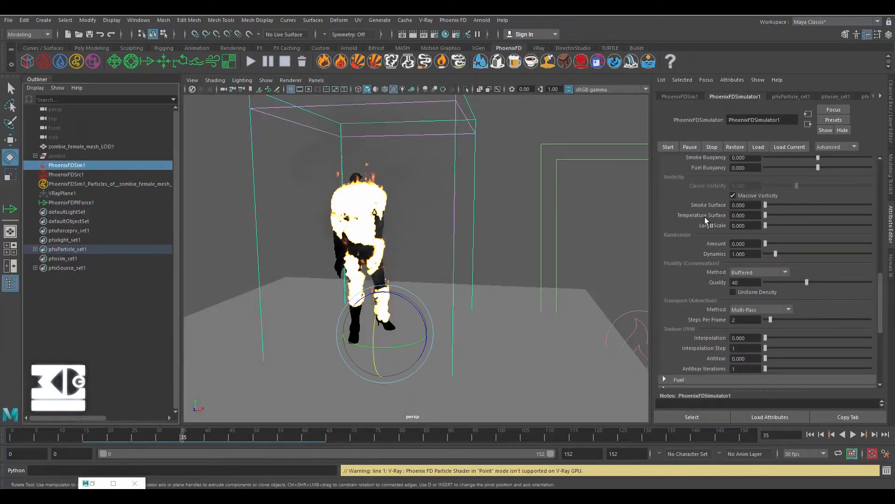
scroll(705, 221, up, 4)
click(666, 192)
click(665, 284)
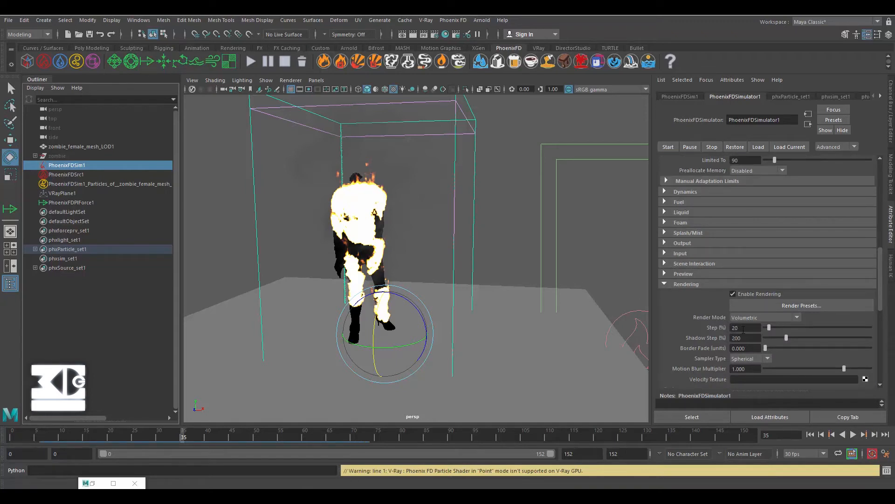
scroll(744, 329, down, 4)
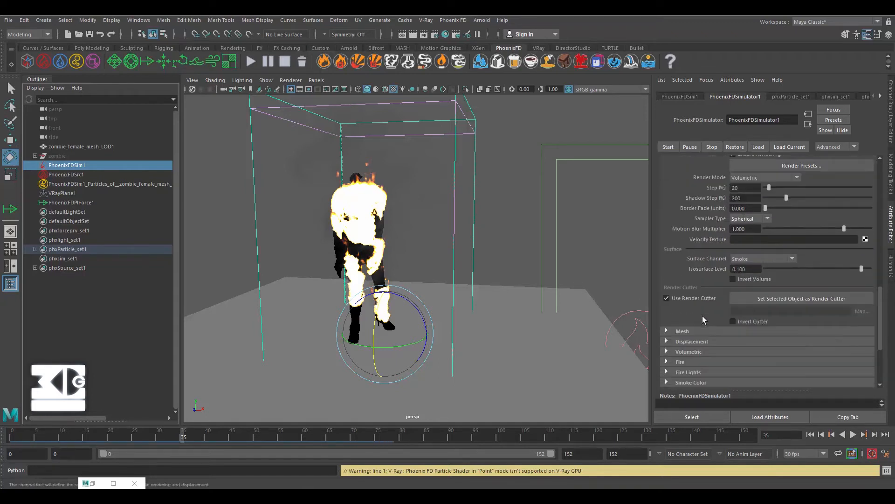
scroll(700, 321, down, 4)
click(690, 307)
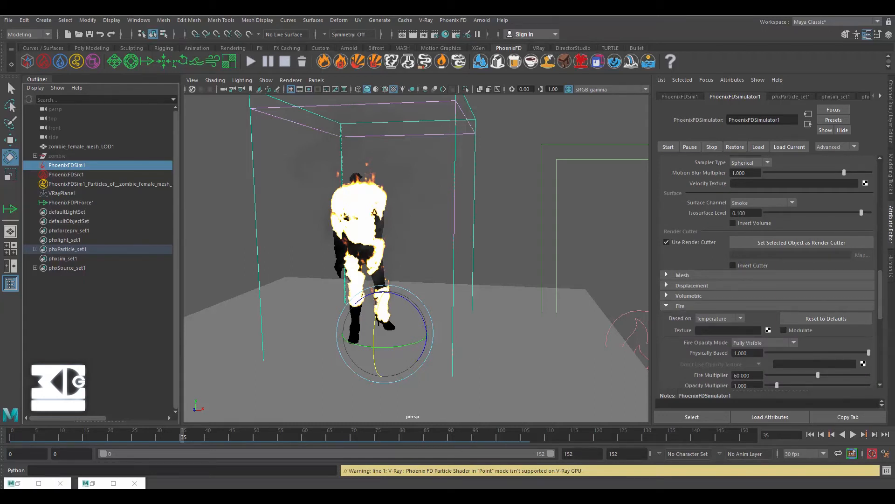
scroll(694, 298, down, 4)
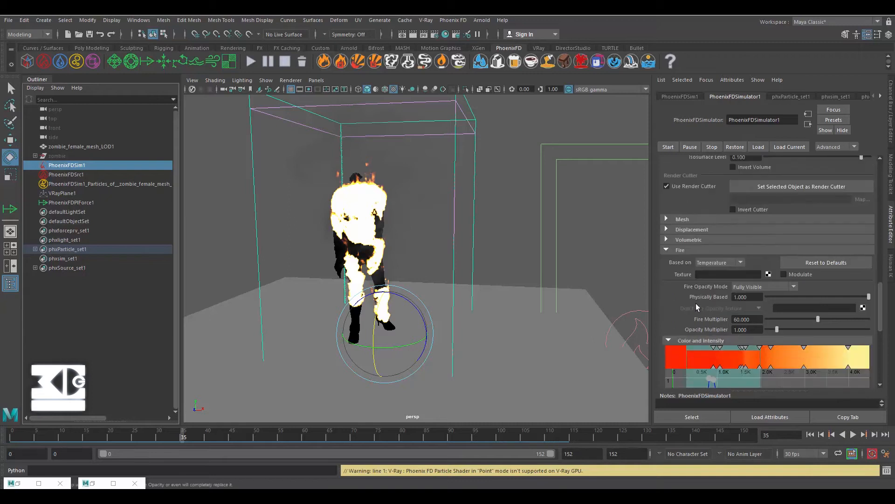
scroll(880, 312, down, 1)
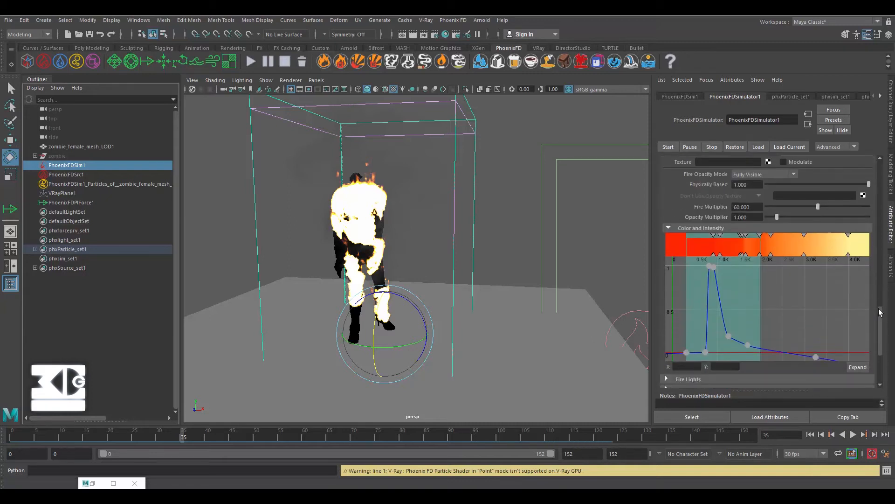
click(808, 207)
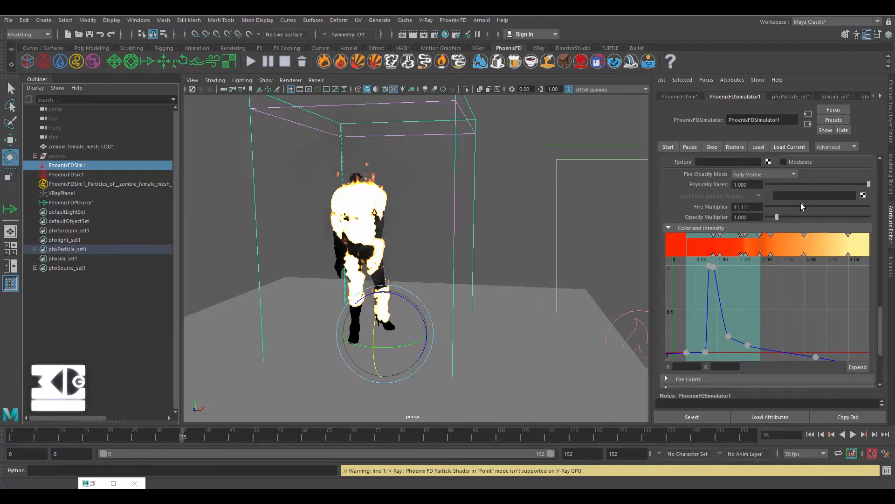
text(10)
key(Return)
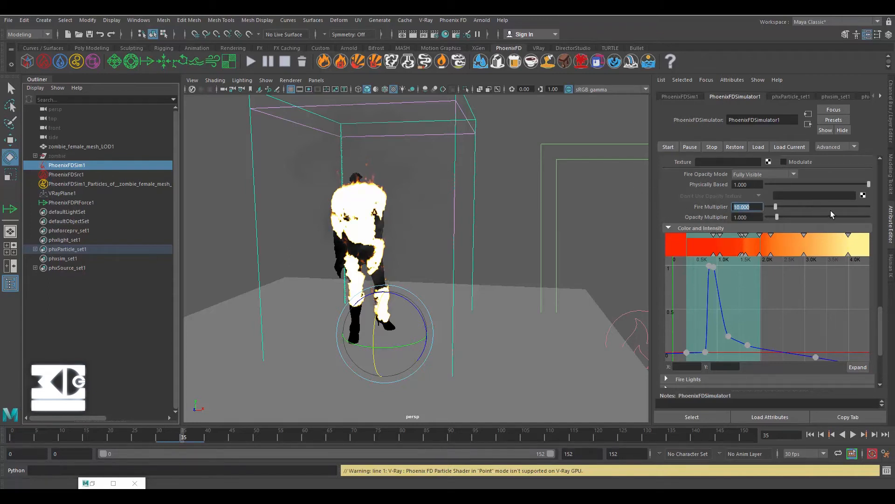
- Set the Simple Smoke Opacity to 0 and base the smoke opacity on Smoke
scroll(794, 330, down, 3)
click(794, 336)
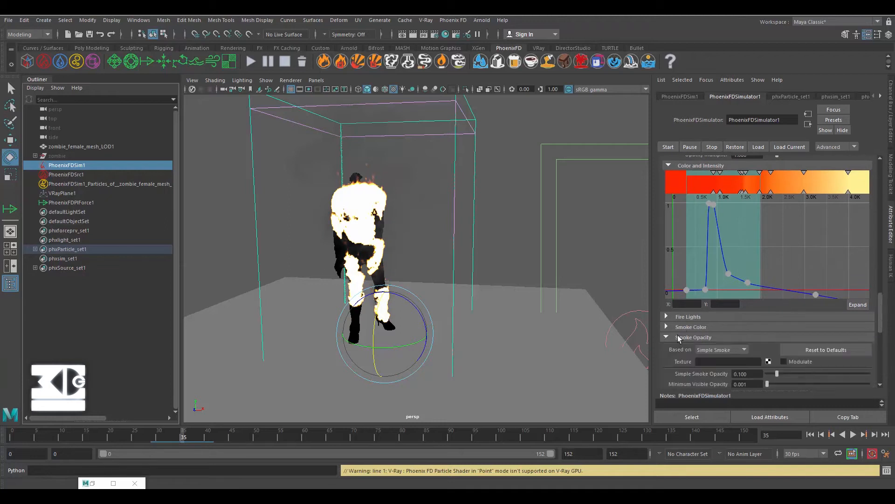
scroll(794, 337, down, 4)
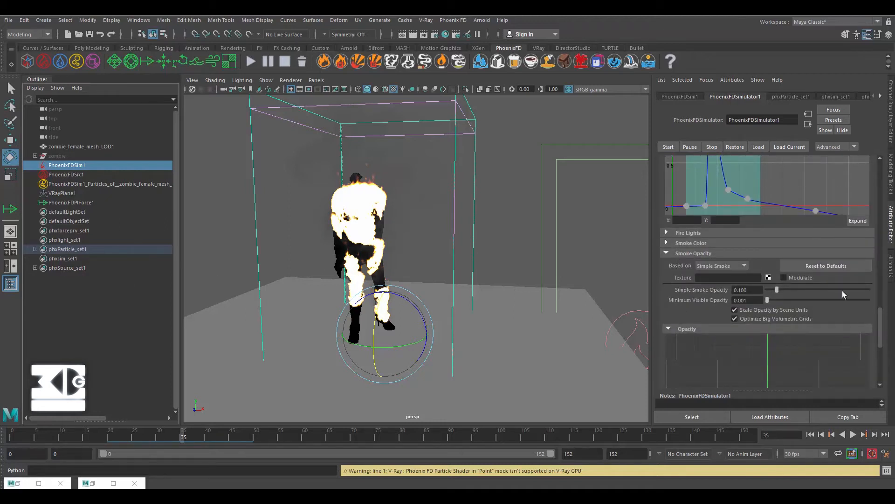
drag(777, 291, 762, 287)
click(731, 264)
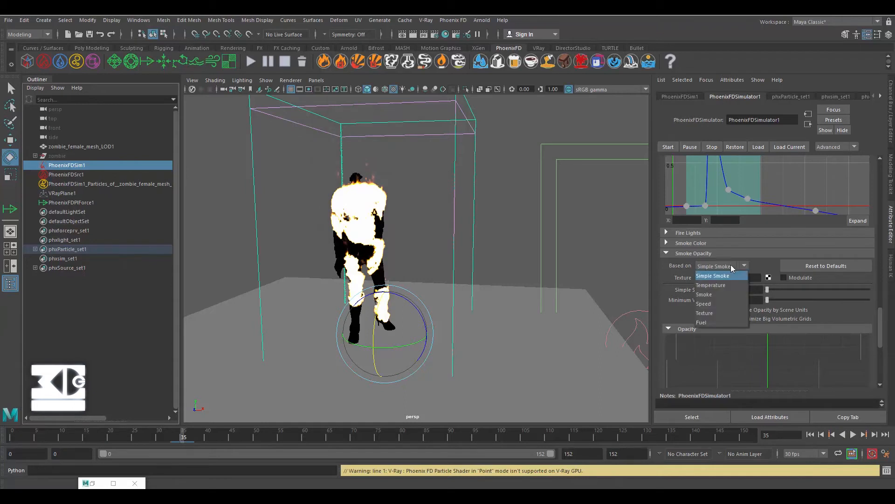
click(716, 297)
- Lower the end point of the smoke Opacity curve and set it to X 1, Y 0.3
scroll(881, 326, down, 4)
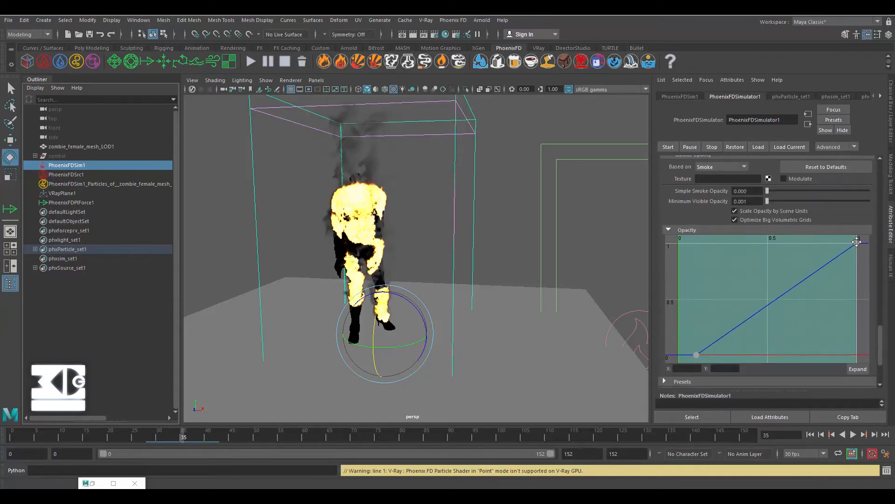
drag(858, 241, 857, 303)
double_click(720, 369)
text(.3)
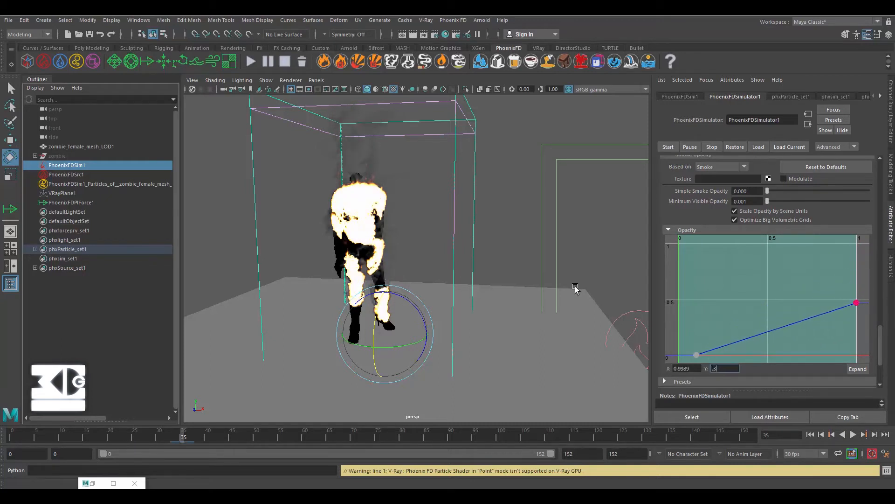
key(Return)
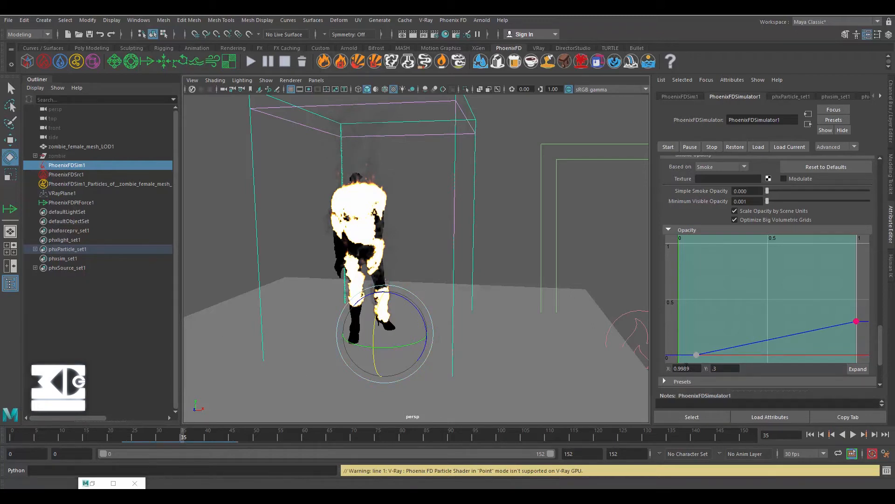
drag(695, 368, 597, 365)
text(1)
key(Return)
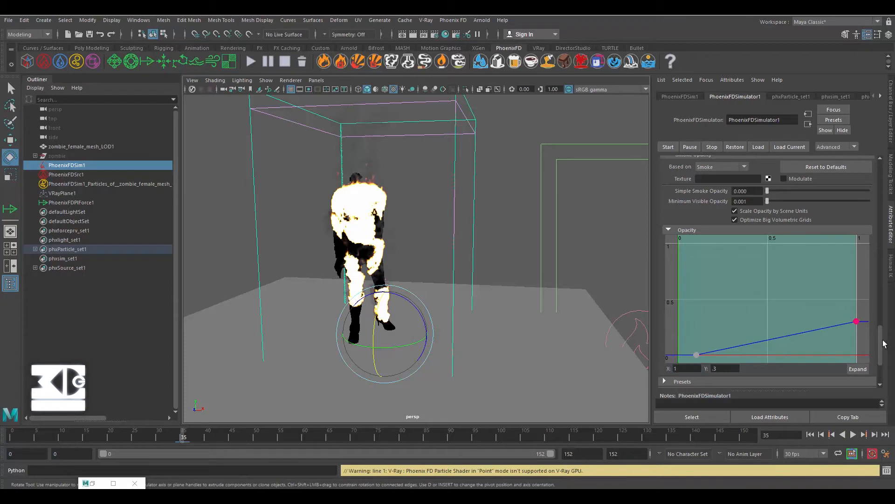
- Collapse the Smoke Opacity settings and open the fire's Color and Intensity diagram in its enlarged editor
scroll(876, 333, up, 2)
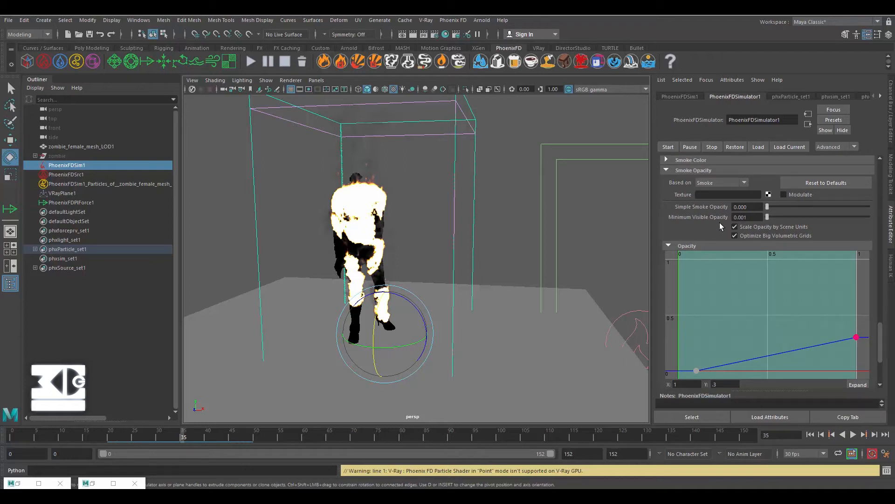
click(684, 171)
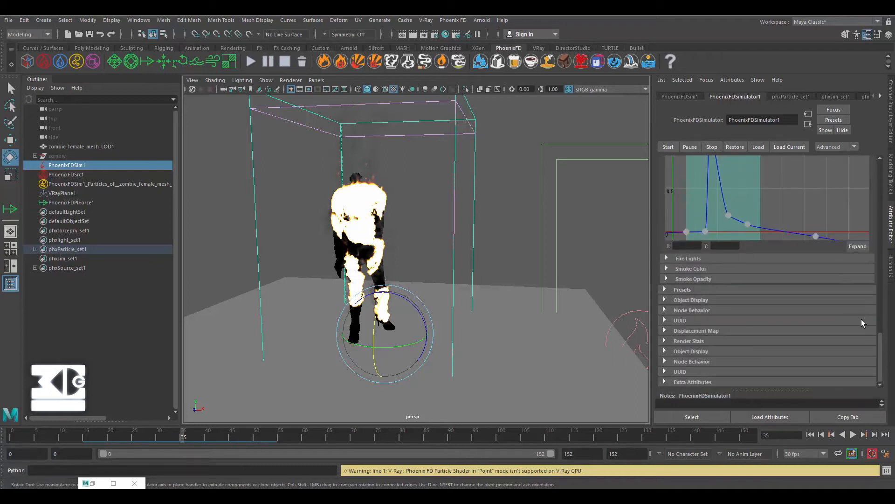
scroll(751, 178, up, 3)
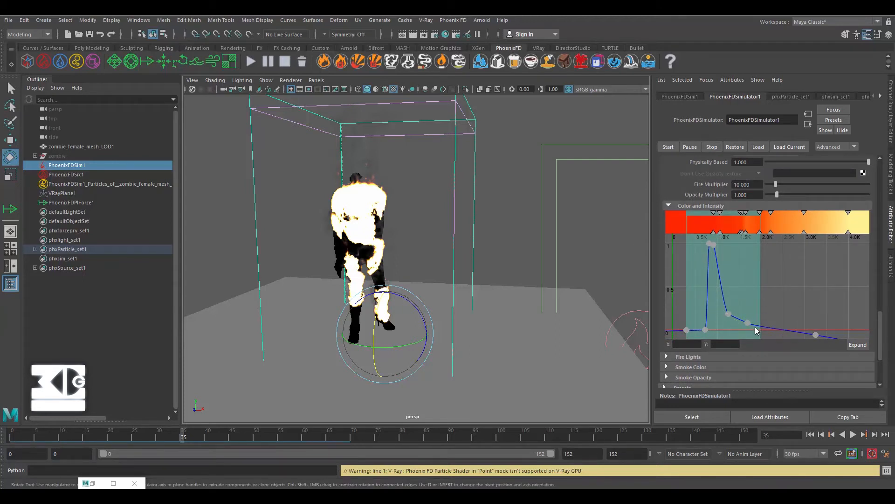
click(853, 344)
drag(210, 17, 637, 170)
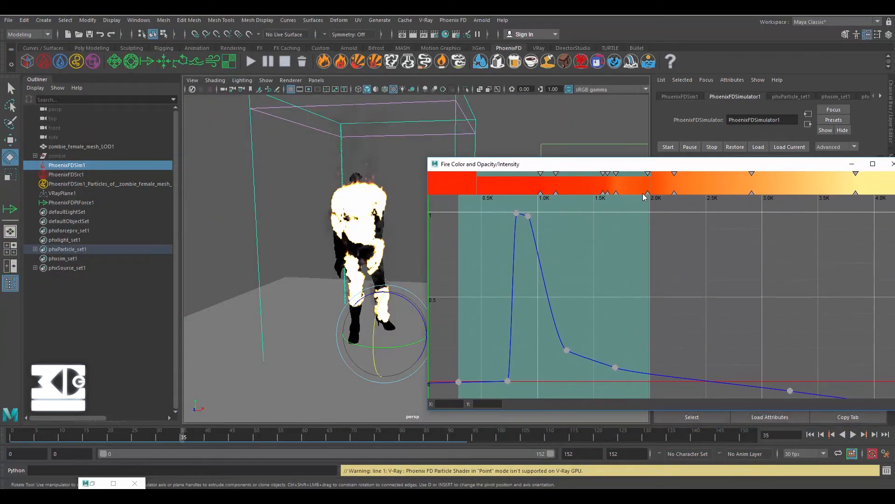
scroll(519, 217, down, 1)
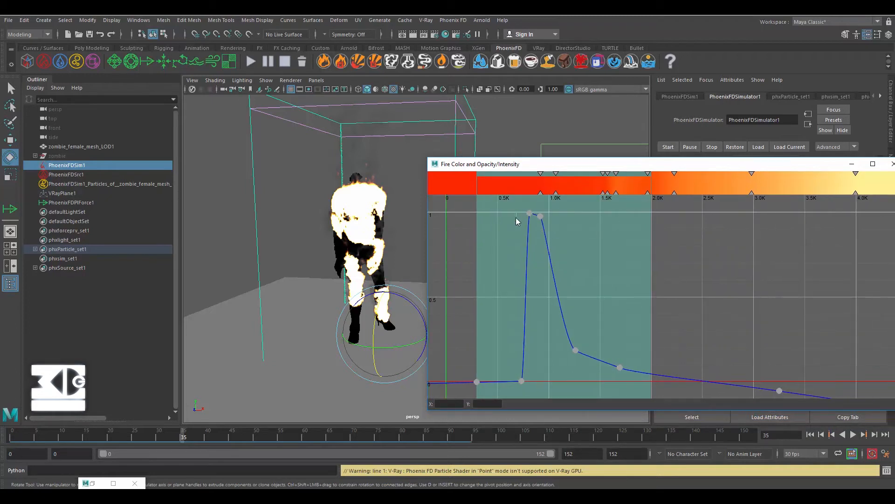
- Round the fire curve's peak by lowering its first point as a Bezier point and moving the second to about X 967, Y 0.96
drag(529, 213, 529, 226)
right_click(528, 221)
click(542, 258)
click(531, 226)
drag(526, 260, 522, 246)
drag(540, 216, 545, 219)
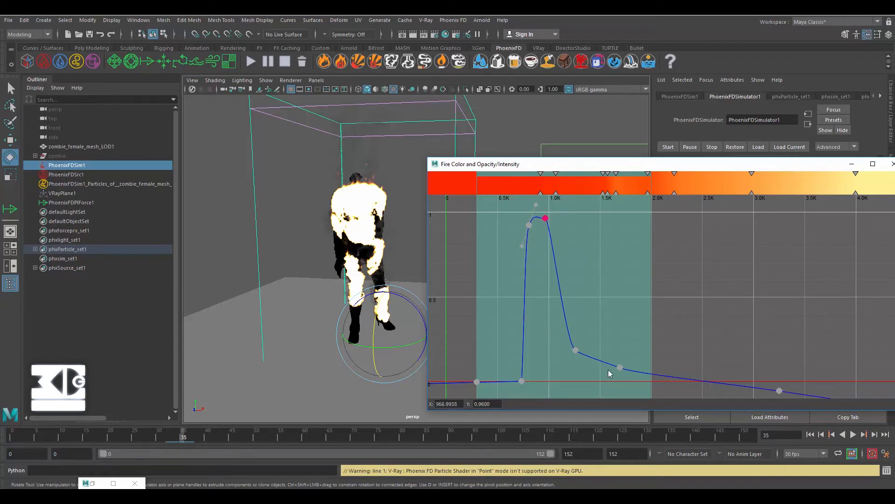
- Delete the fire curve point at X 1264 and move the following point to about X 1499, Y -0.02
right_click(576, 350)
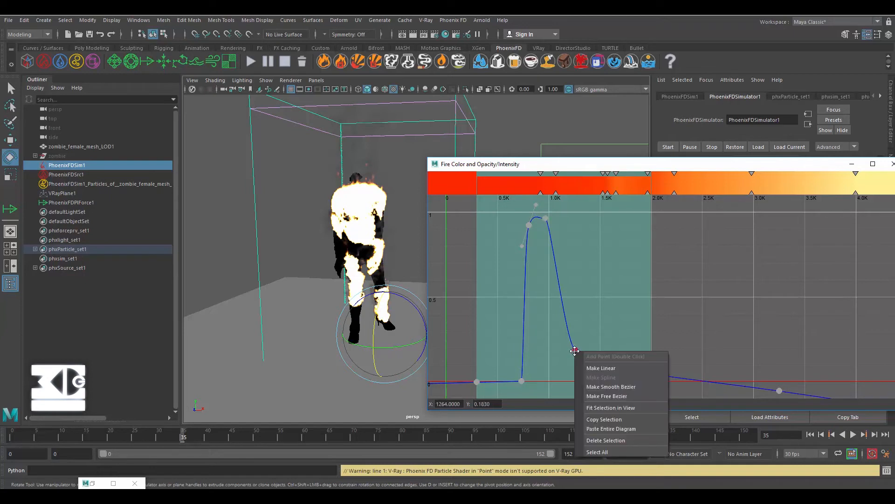
click(610, 440)
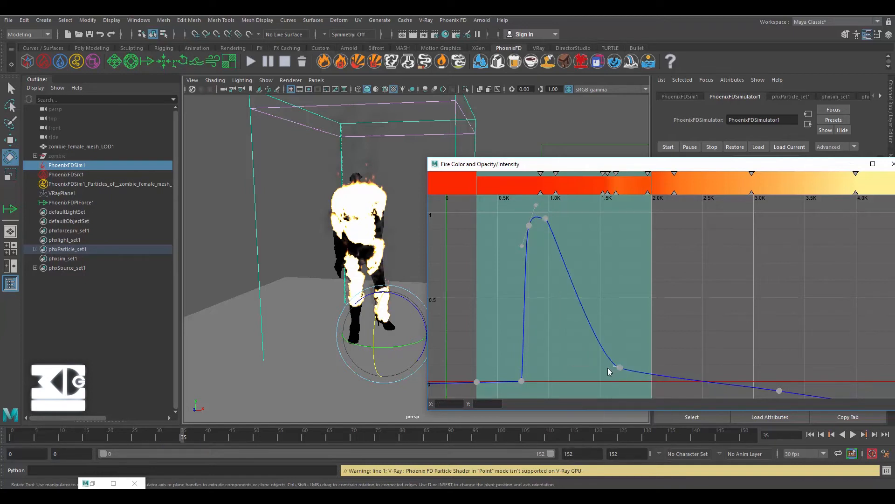
drag(619, 368, 596, 386)
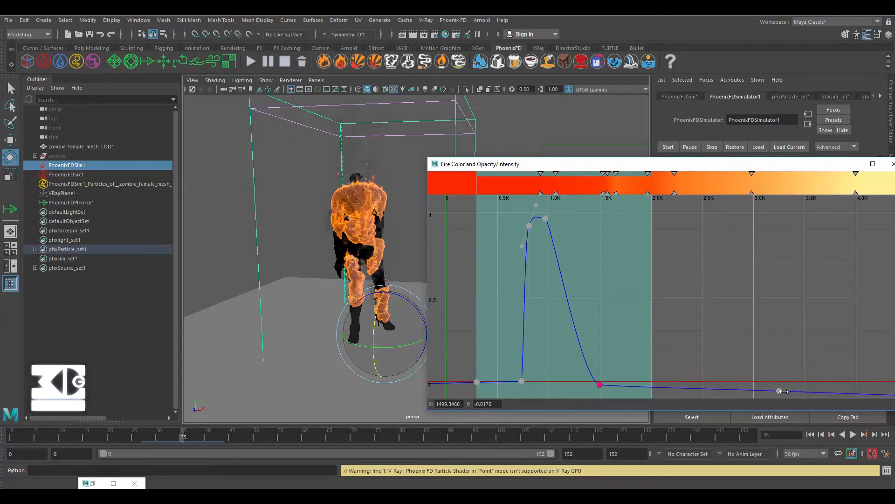
- Raise the curve's far point to about X 3570, Y 0.02 and shift the low point to about X 1481, Y -0.01
click(784, 391)
drag(782, 389, 812, 377)
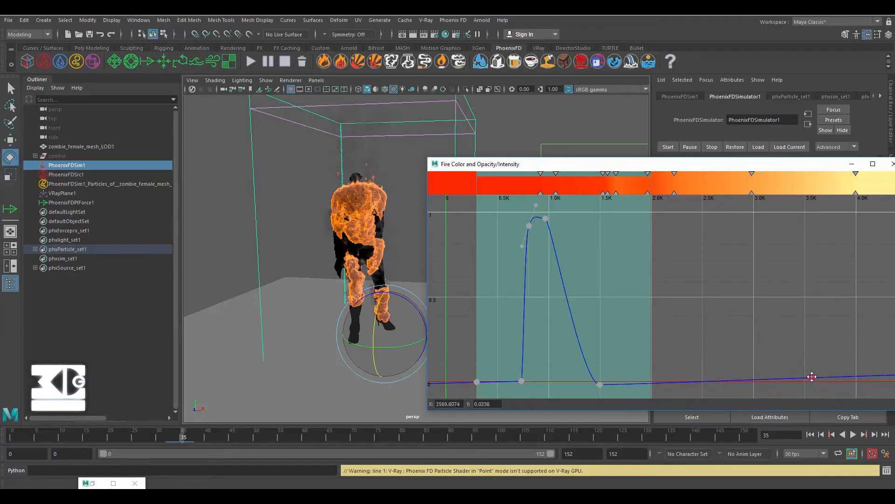
click(599, 383)
drag(598, 383, 598, 384)
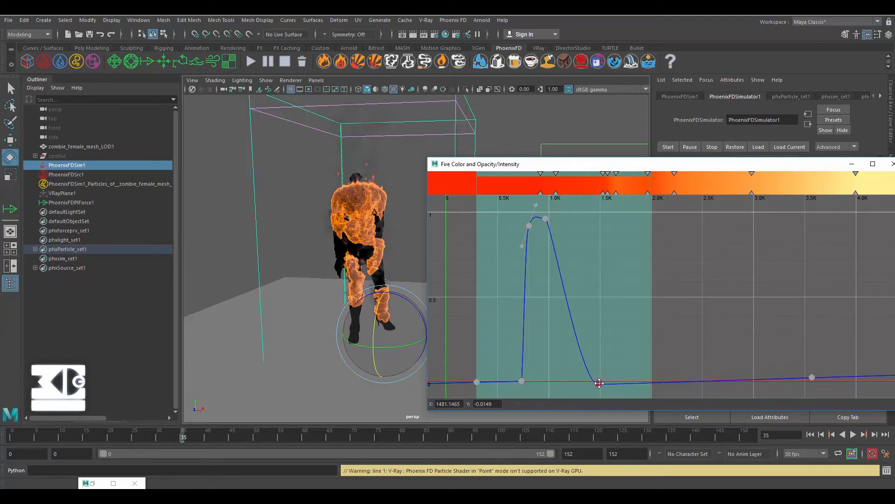
- Make the curve's low point Bezier, adjust its handle and move it to about X 1525, and raise the far point slightly
right_click(599, 390)
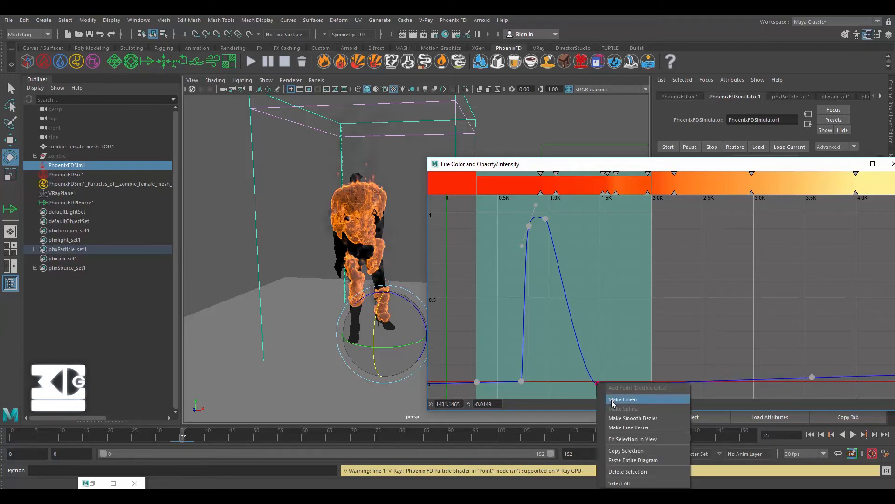
click(602, 398)
scroll(611, 380, down, 2)
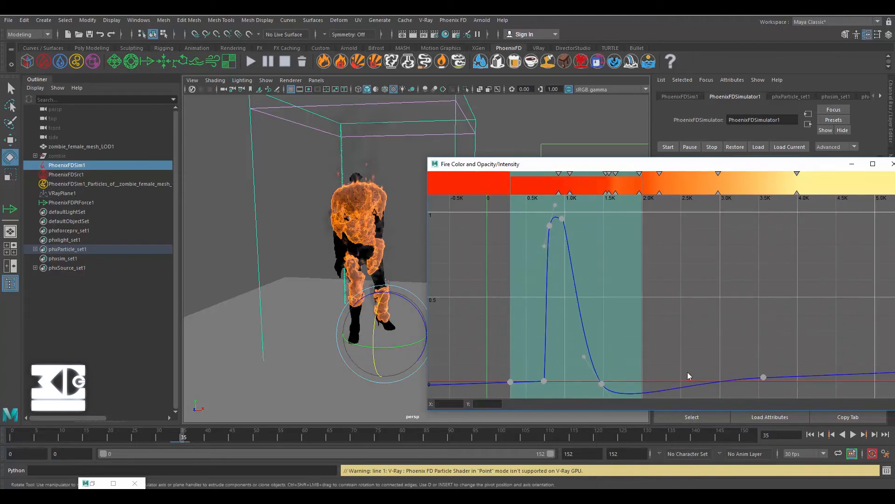
drag(583, 357, 617, 392)
drag(761, 377, 761, 368)
drag(617, 393, 603, 384)
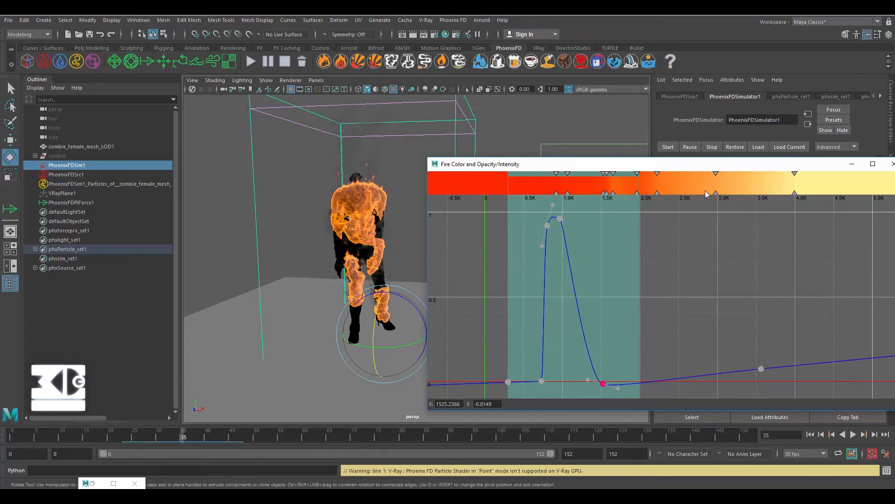
- Recolor the fire gradient marker near 1.65K to a saturated blue with a hue of about 236
double_click(613, 192)
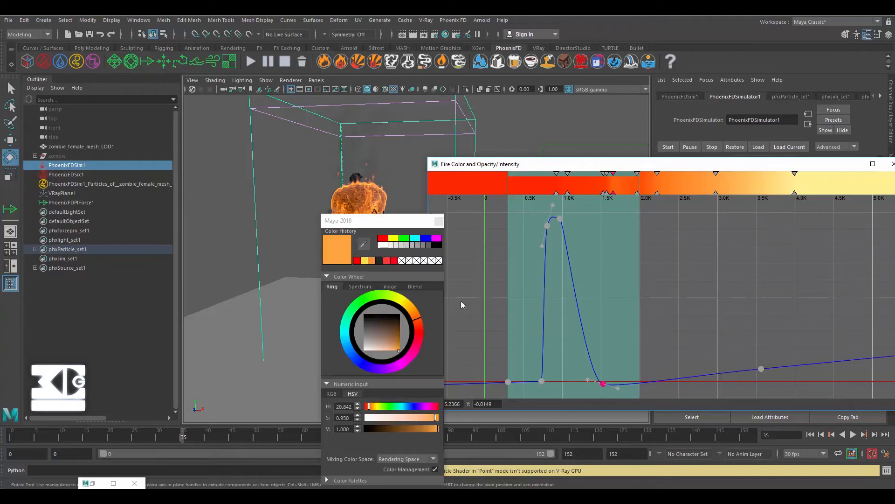
click(360, 363)
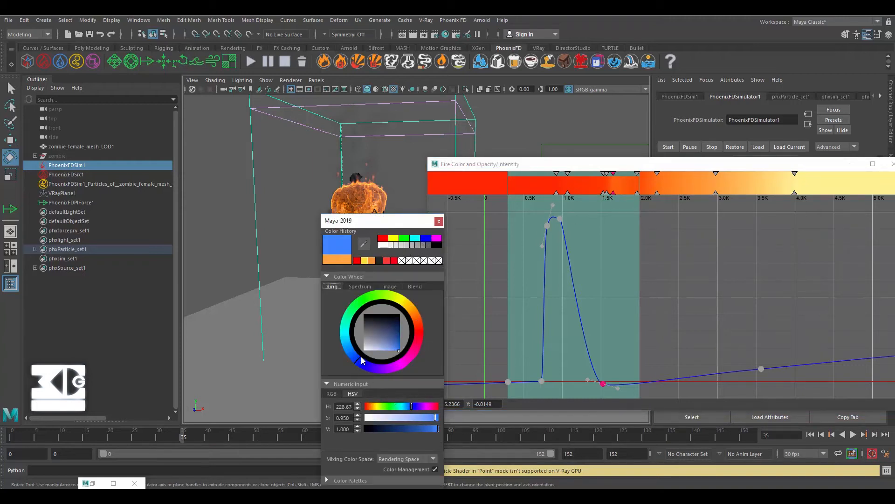
drag(369, 364, 365, 365)
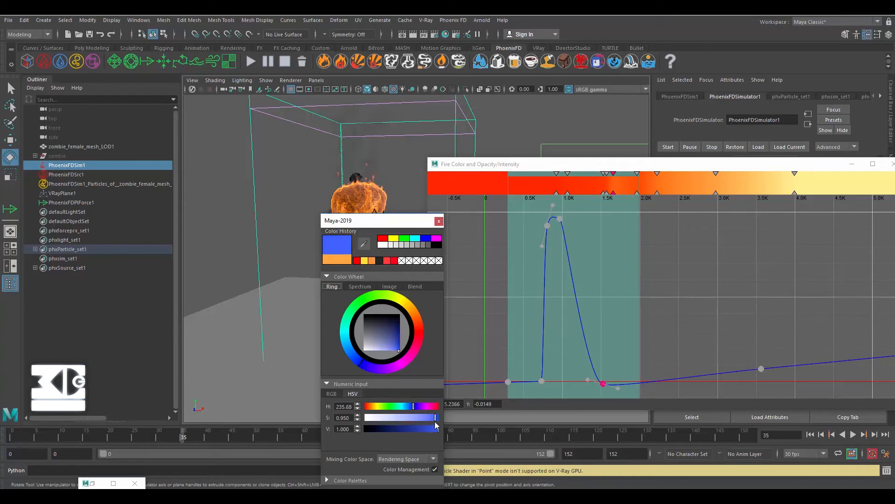
drag(435, 419, 438, 418)
drag(372, 225, 371, 174)
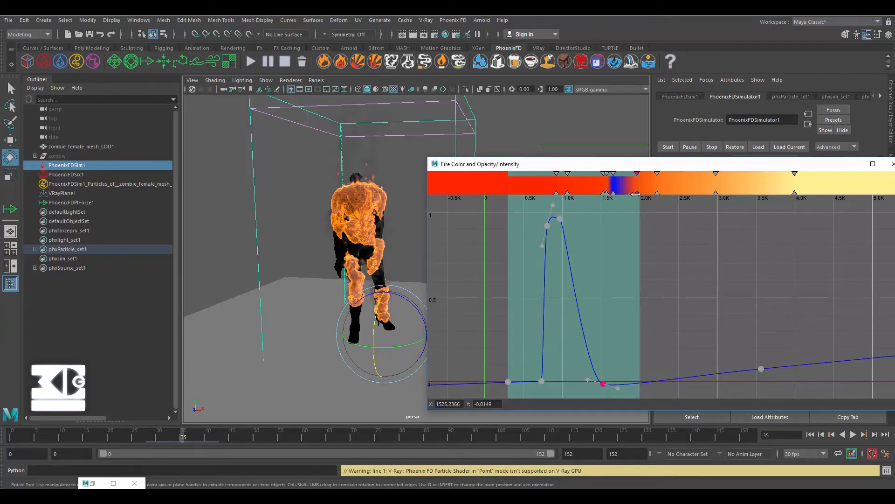
- Delete the two orange fire gradient markers near 2.2K and 3.0K
right_click(657, 194)
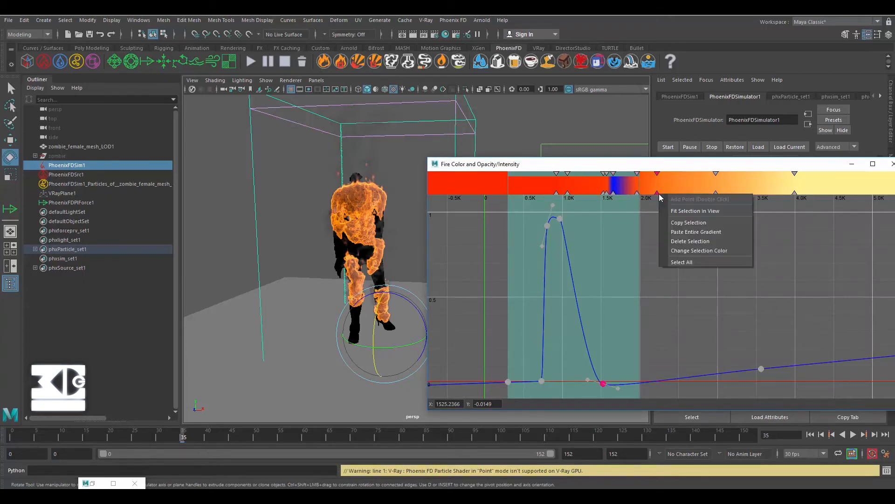
click(690, 242)
right_click(718, 194)
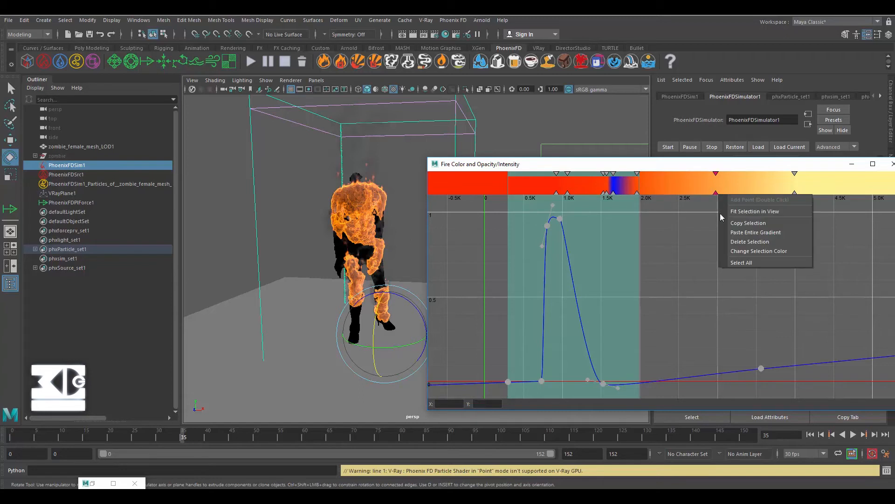
click(746, 241)
- Recolor the fire gradient marker near 1.95K to a blue with hue 235.68, saturation 0.993 and value 1, and close the curve editor
double_click(637, 190)
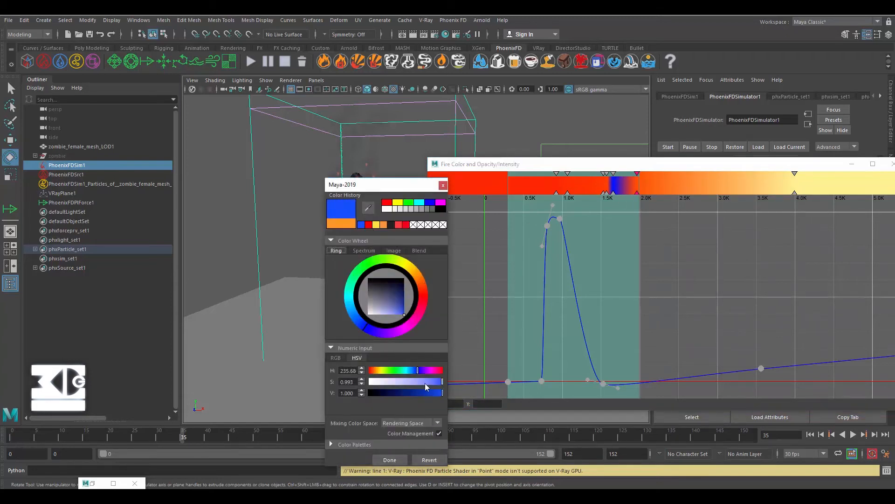
click(390, 460)
click(892, 164)
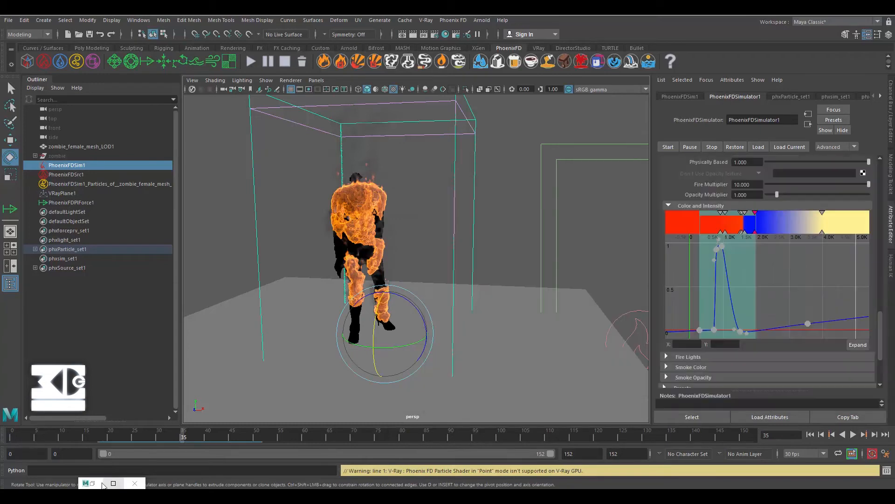
- Start an interactive V-Ray render of the zombie region and examine the shape and color of the flames up close
click(92, 483)
click(551, 125)
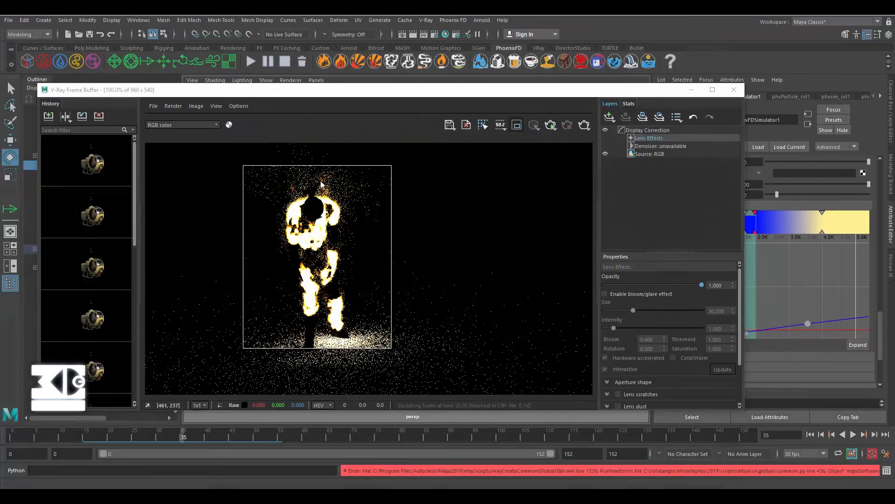
scroll(306, 231, up, 1)
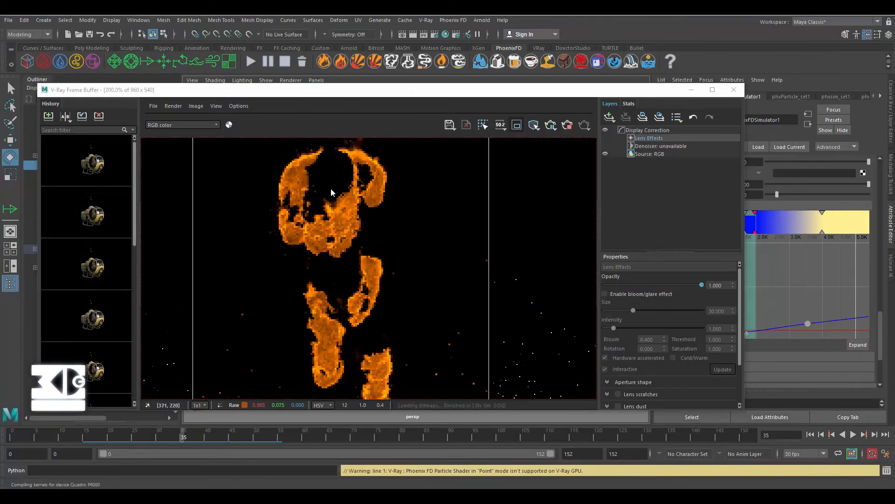
scroll(261, 227, down, 1)
scroll(303, 357, up, 1)
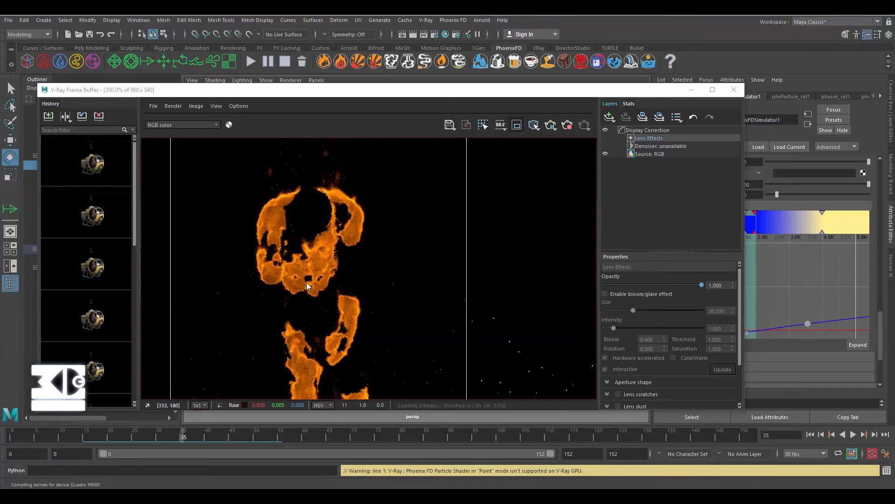
scroll(313, 342, down, 1)
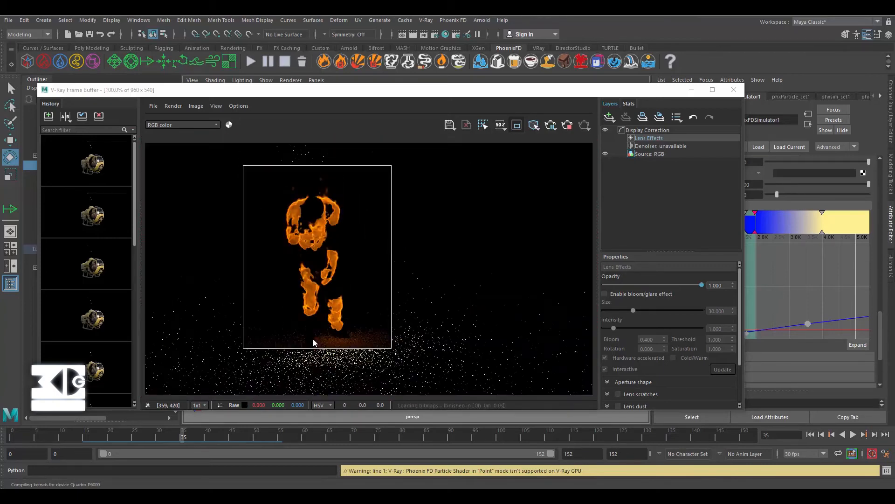
scroll(321, 288, up, 1)
scroll(343, 316, down, 1)
- Set the fire's Opacity Multiplier to 2, check the flames in the updated render, and put the frame buffer away
drag(625, 91, 583, 105)
text(2)
key(Return)
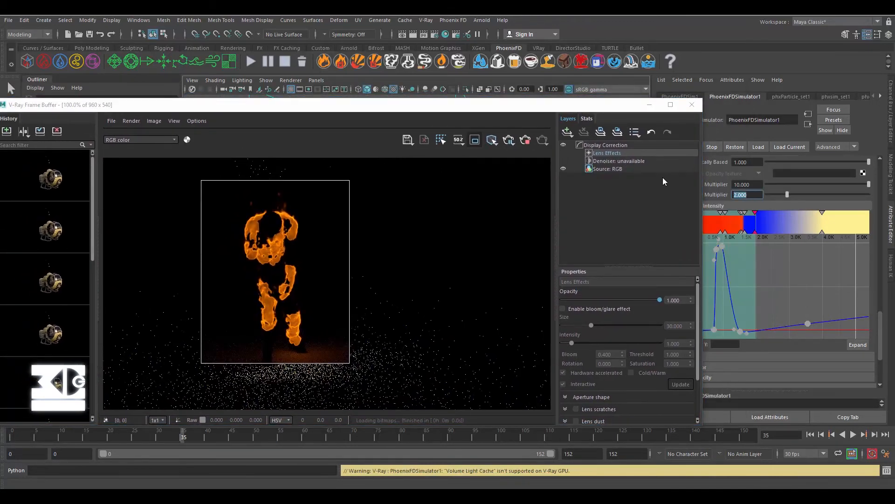
scroll(258, 261, up, 1)
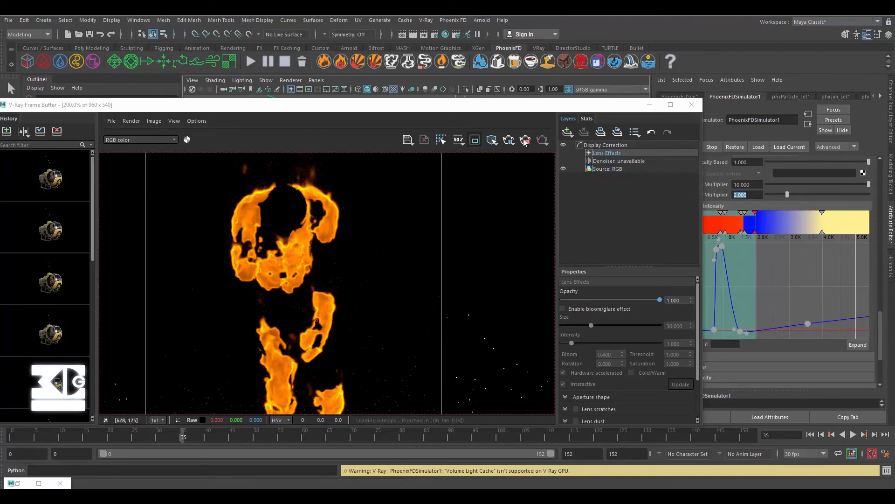
click(649, 104)
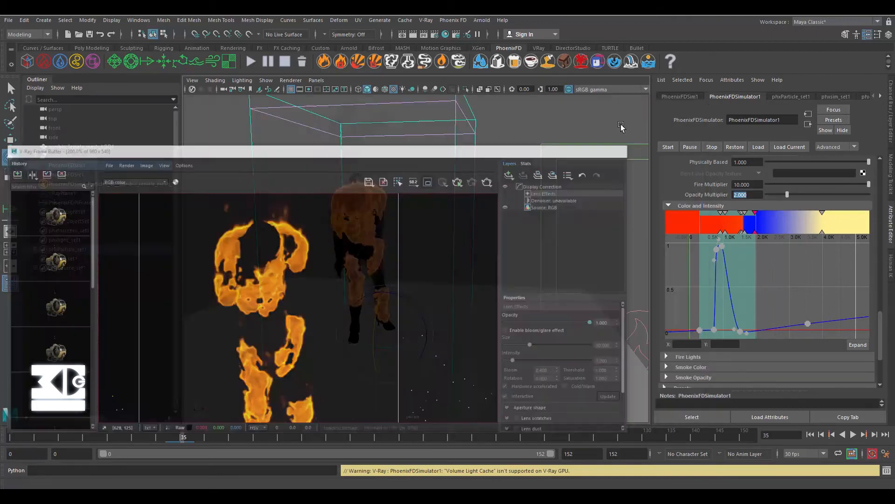
- Set the simulator grid's Cell Size to 10 and its Scene Scale to 0.3
scroll(662, 215, up, 10)
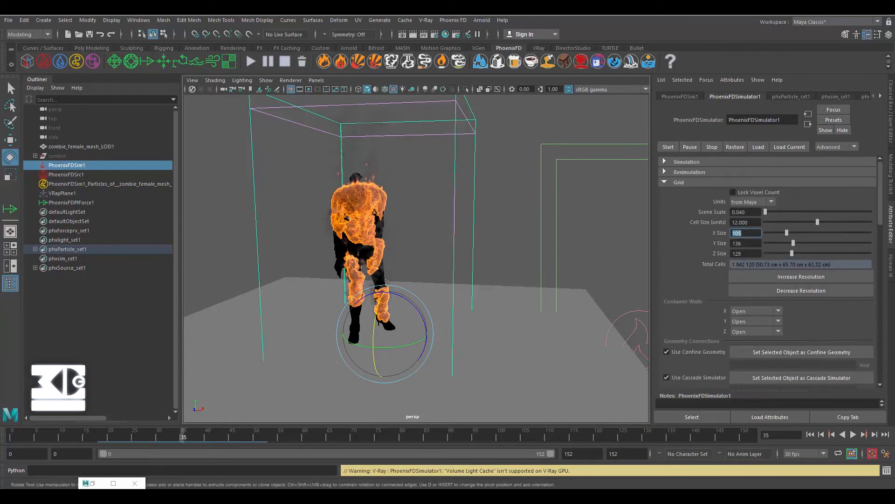
key(shift+Tab)
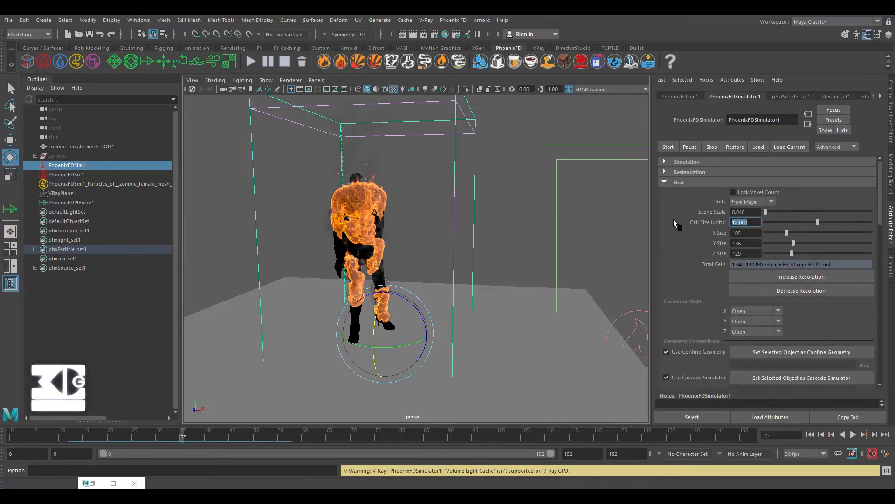
text(10)
key(Return)
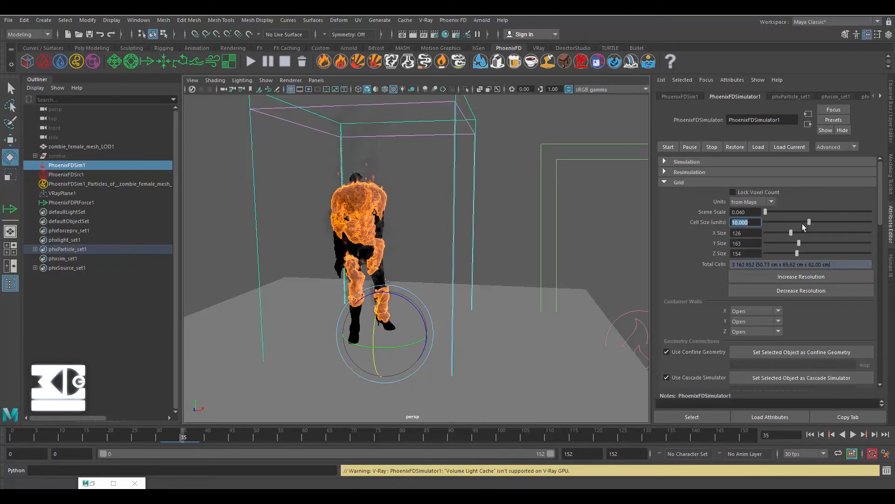
key(shift+Tab)
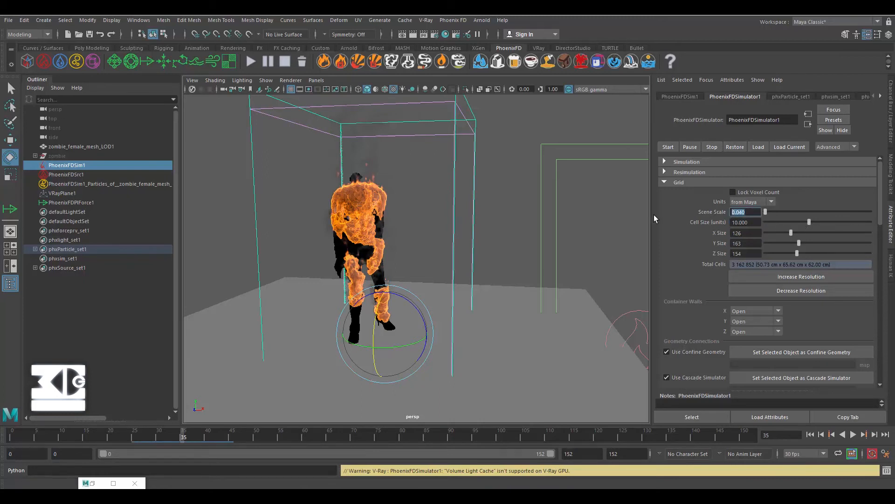
text(0.3)
key(Return)
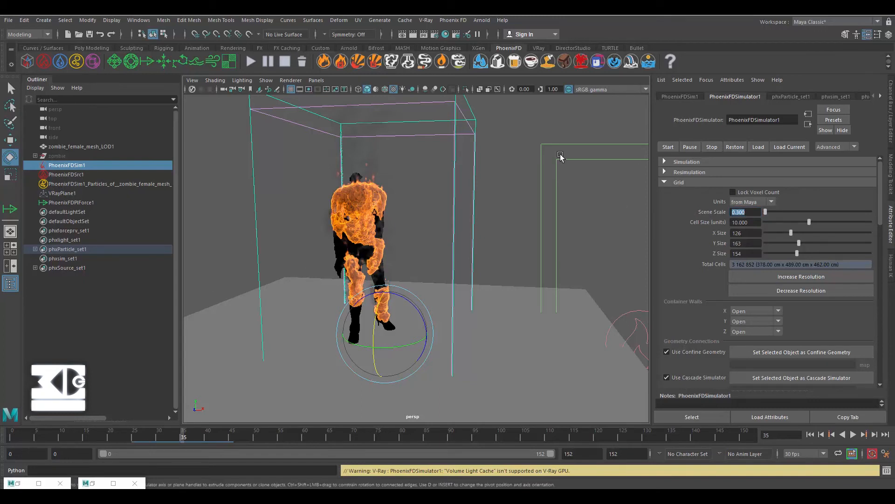
- Set the fire source's fluid discharge Noise to 0.05
click(67, 174)
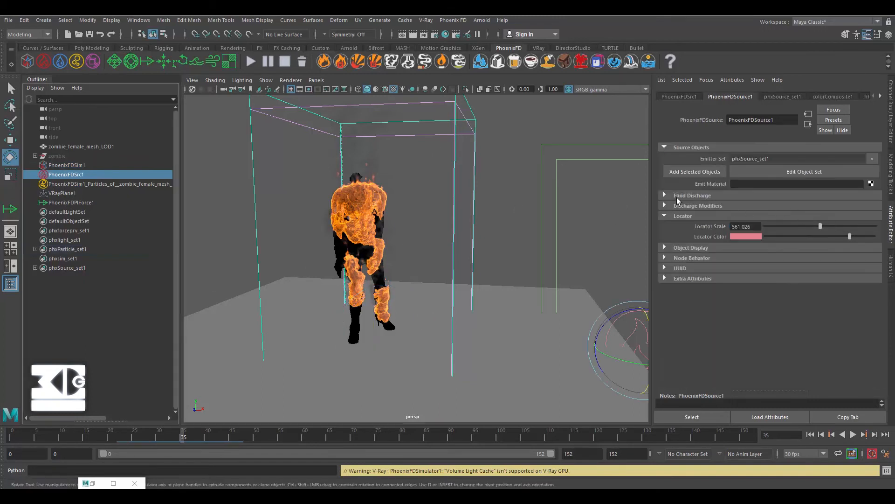
click(679, 196)
click(679, 196)
click(680, 195)
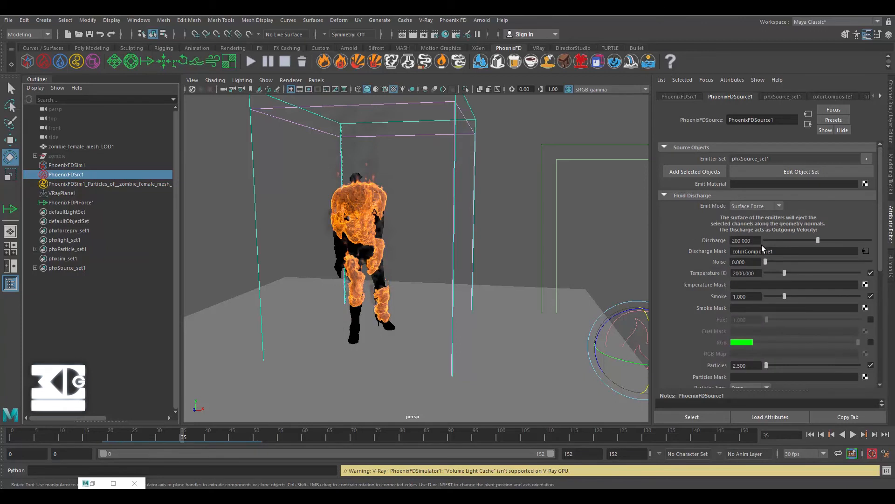
click(745, 261)
text(0.05)
key(Return)
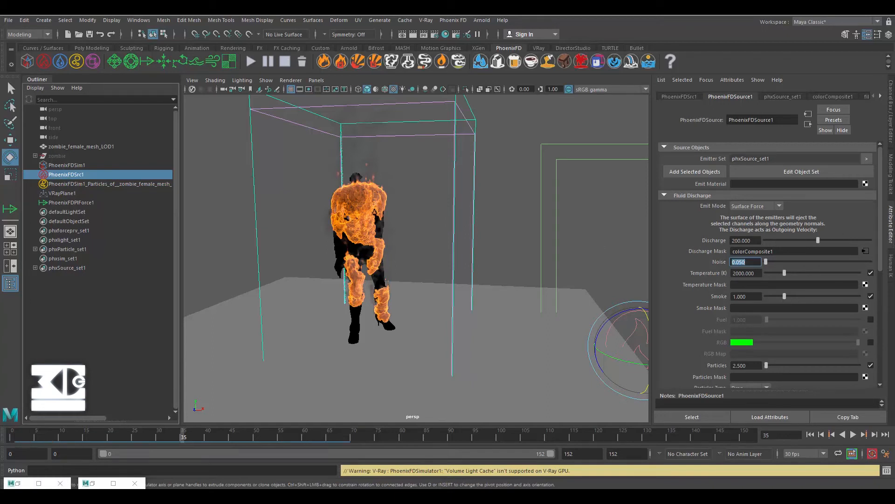
- Go back to the first frame and shrink the simulator grid to a Y Size of about 139 and a Z Size of about 109
click(127, 184)
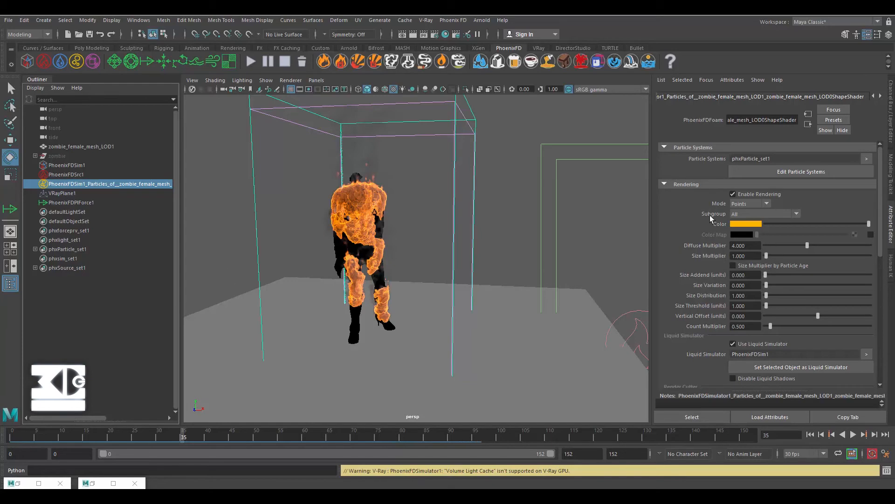
click(79, 166)
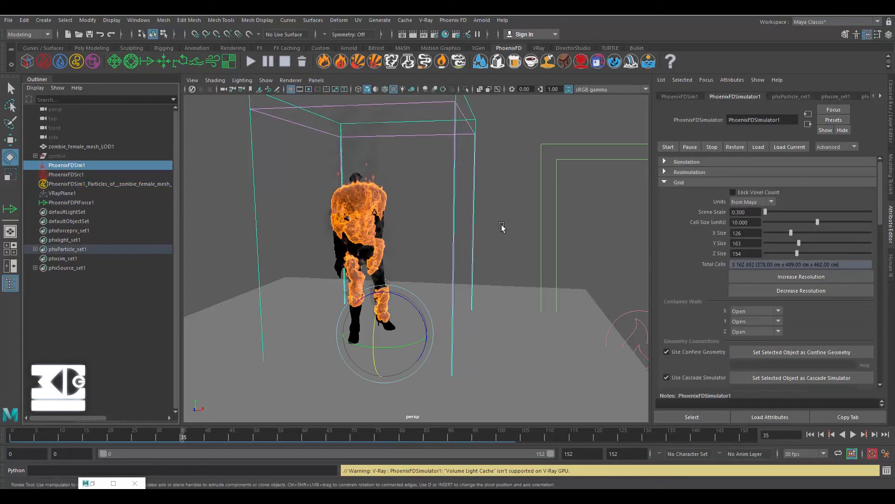
alt+drag(502, 227, 488, 228)
alt+middle_drag(488, 228, 590, 246)
click(810, 435)
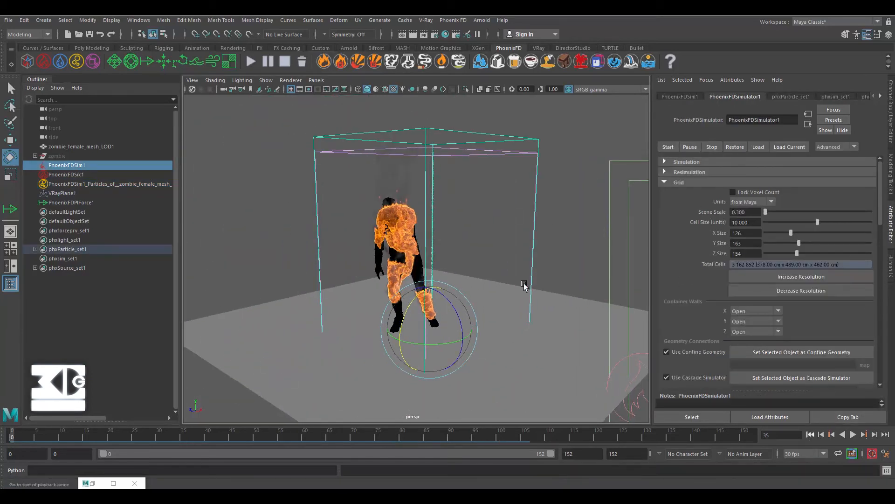
drag(799, 243, 788, 253)
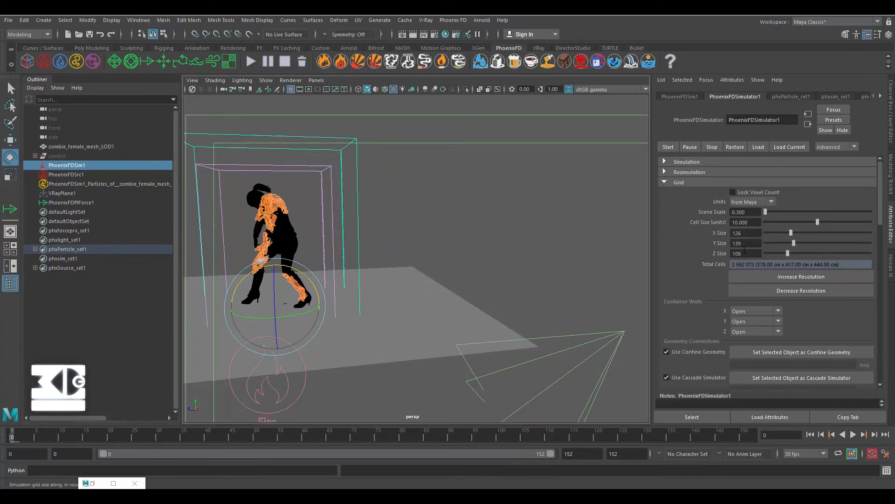
key(f)
- Set the simulator's Adaptive Grid to Smoke with a Threshold of 0.02 and an Extra Margin of 5
scroll(705, 242, down, 4)
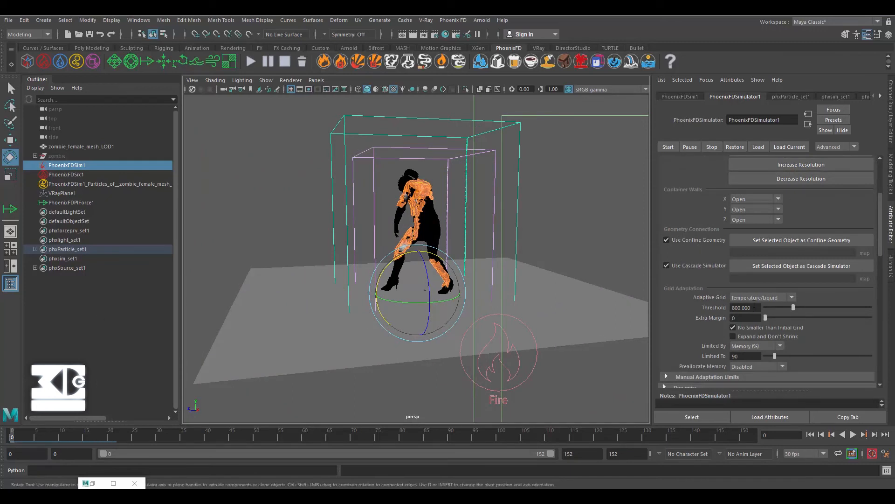
click(762, 297)
click(752, 318)
click(745, 307)
text(0.02)
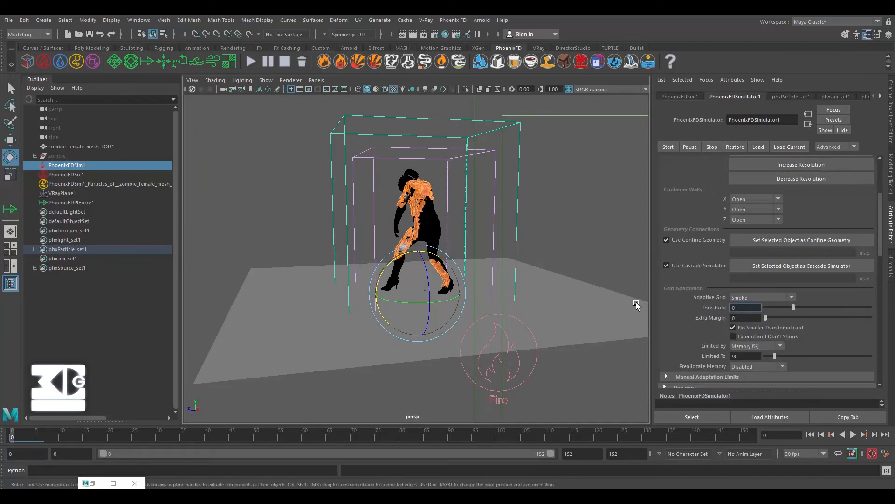
key(Return)
click(742, 317)
text(5)
key(Return)
- Enable the grid's Manual Adaptation Limits, with -Z at 0 and +Z at about 106
scroll(698, 306, down, 4)
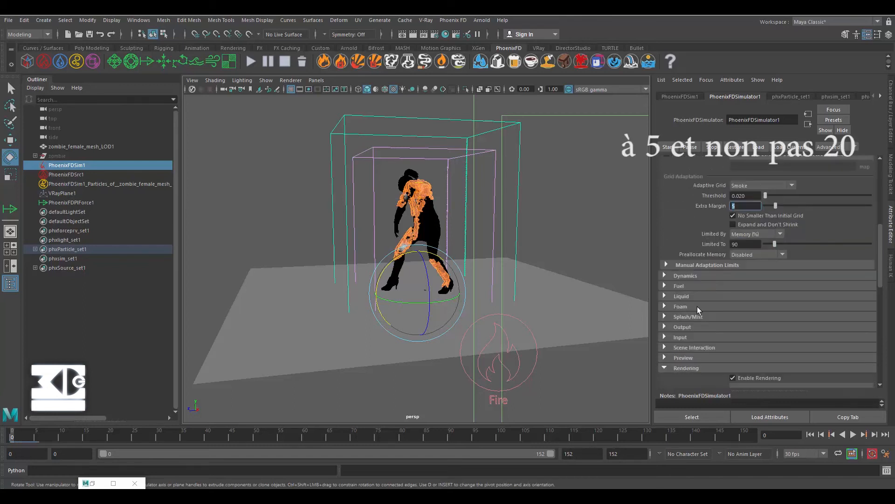
click(675, 265)
alt+drag(532, 235, 521, 232)
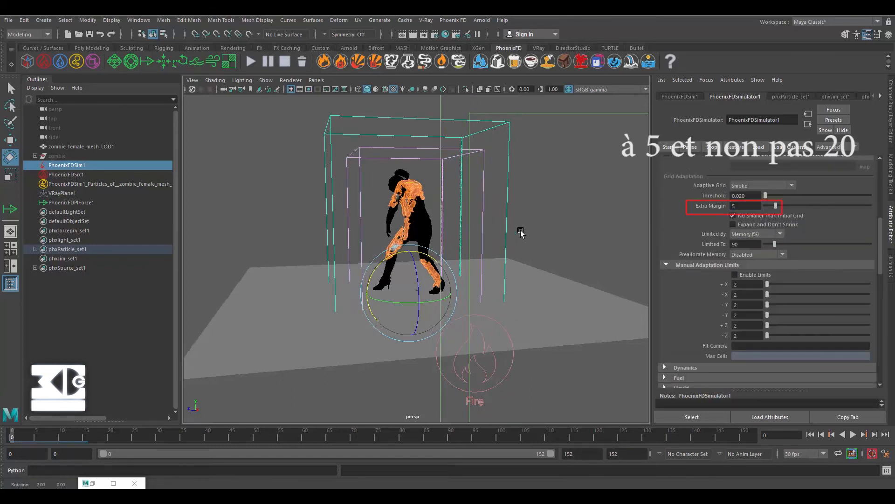
drag(767, 335, 771, 335)
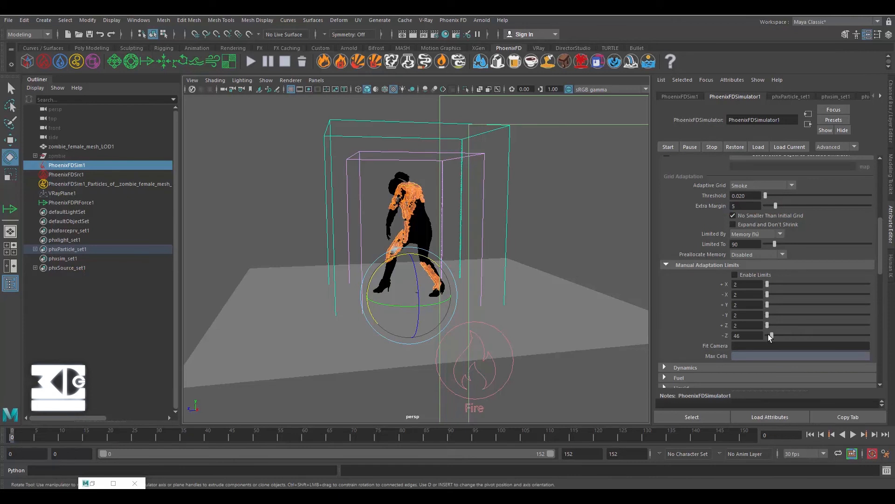
scroll(687, 288, up, 1)
click(749, 302)
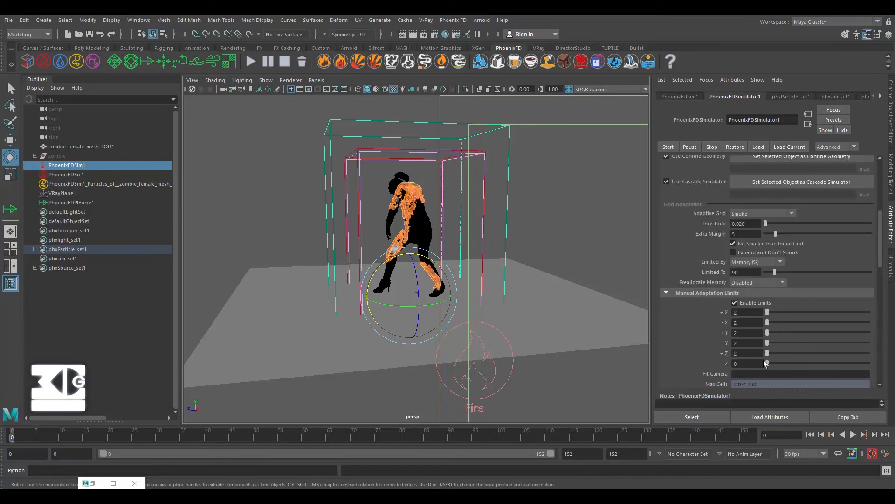
drag(767, 354, 777, 354)
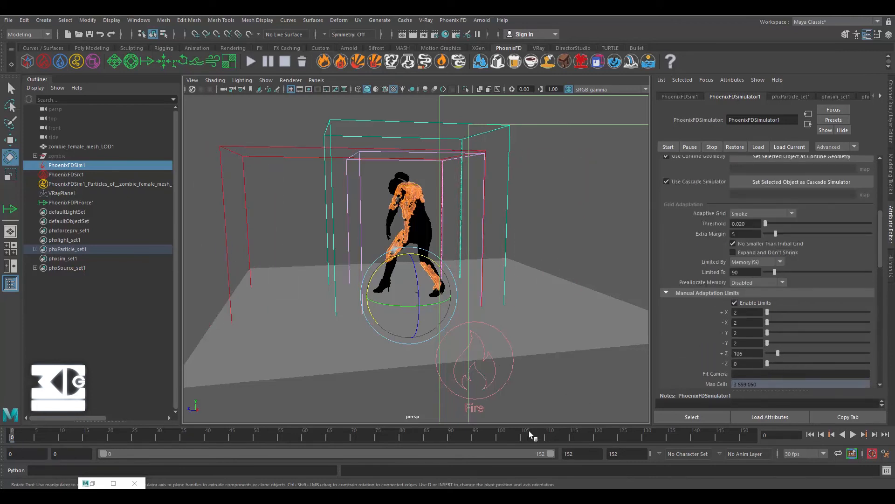
- Check the zombie's walk up to frame 152, extend the +Z limit to about 148 and the +Y limit to about 69, and return to frame 0
drag(529, 431, 517, 431)
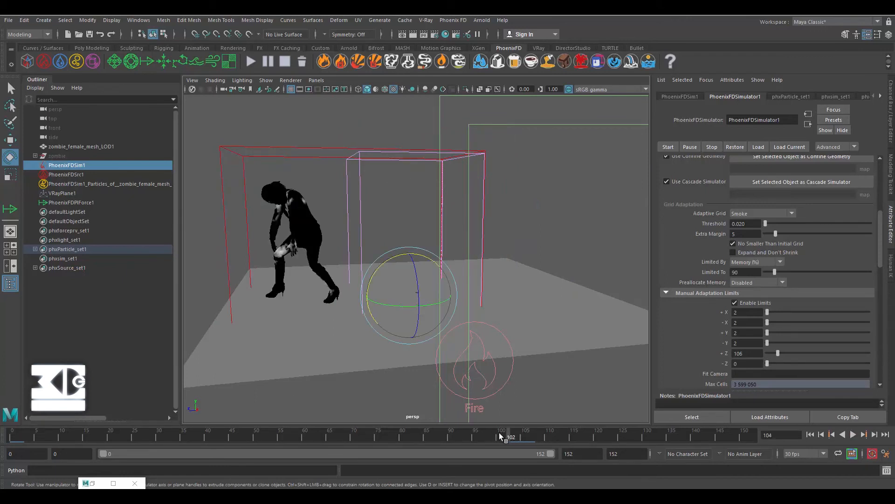
click(753, 433)
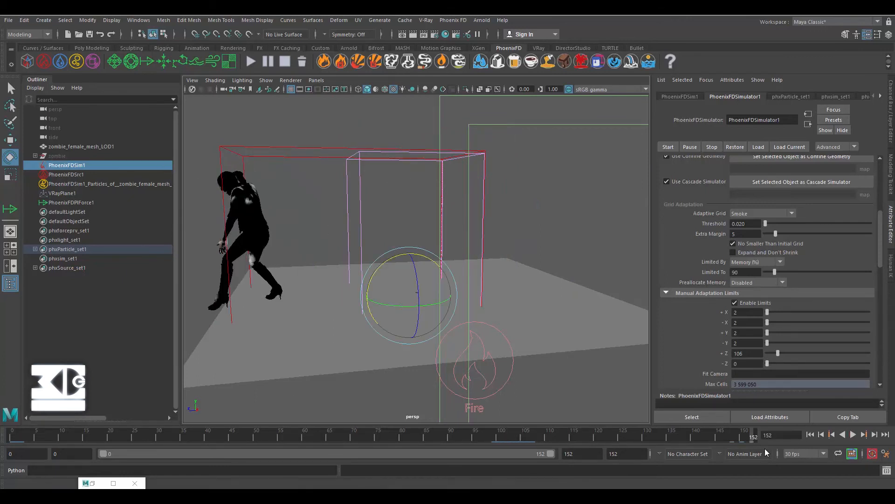
drag(778, 353, 782, 354)
alt+middle_drag(316, 217, 357, 240)
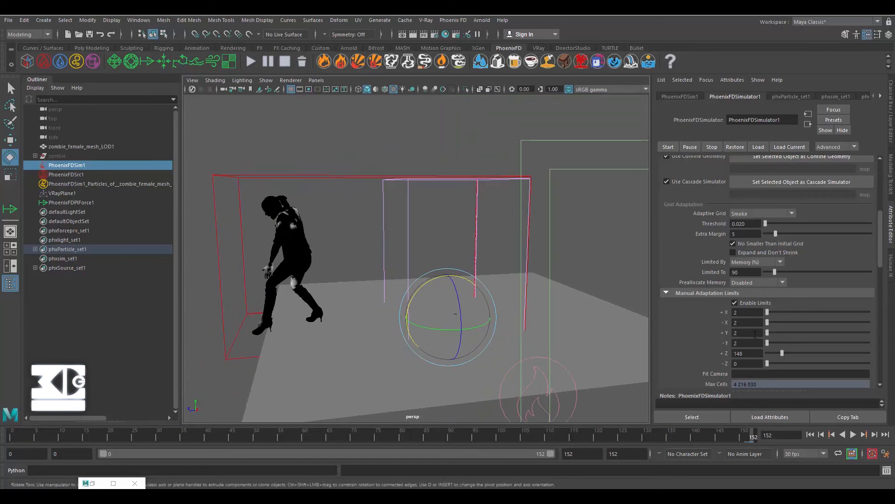
drag(767, 332, 774, 332)
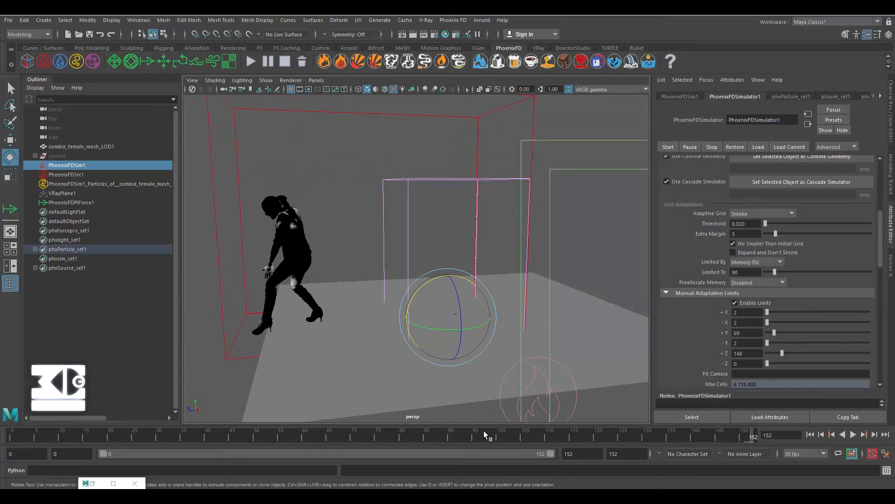
drag(485, 435, 3, 422)
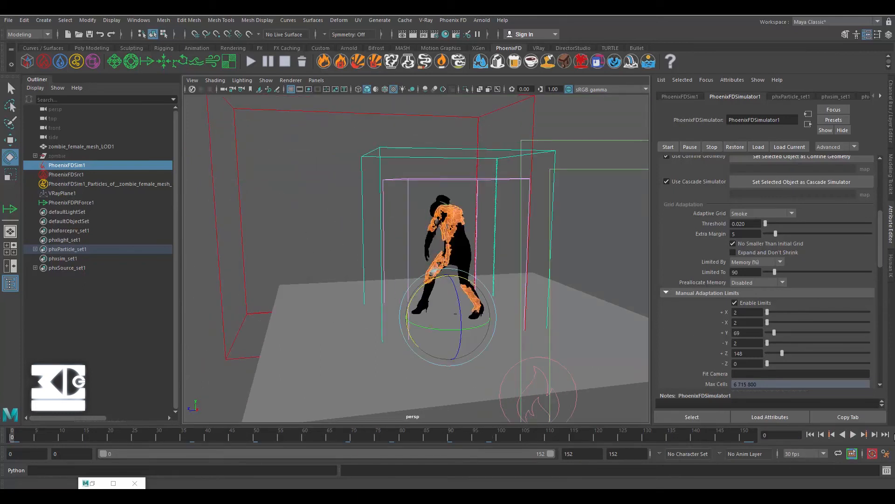
- Raise the simulator grid's resolution by setting its Cell Size to 5 units
click(678, 290)
scroll(678, 288, up, 5)
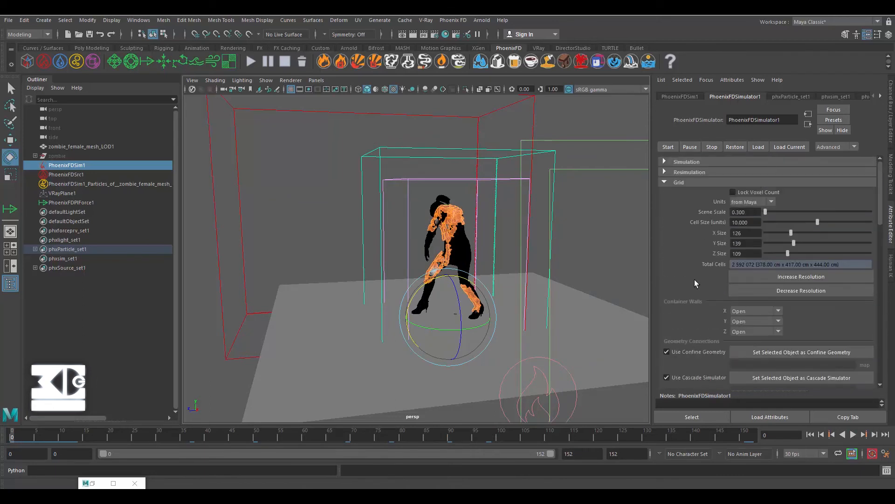
drag(818, 222, 812, 222)
click(789, 272)
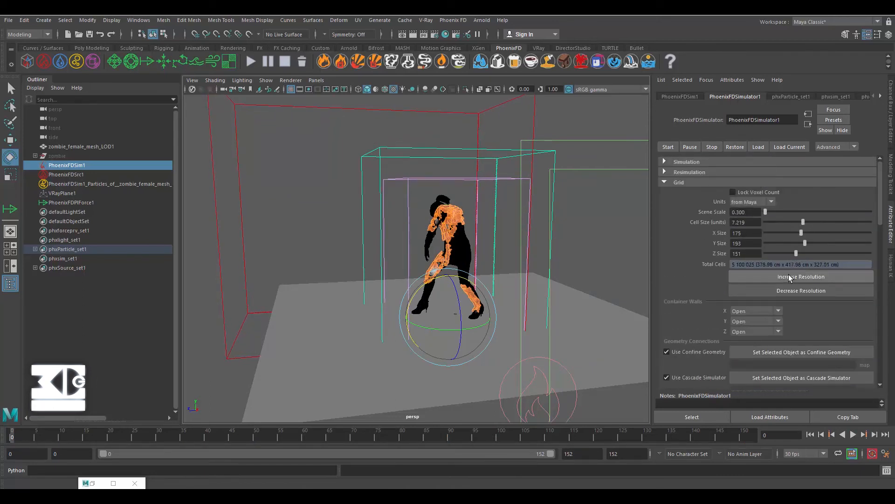
click(788, 275)
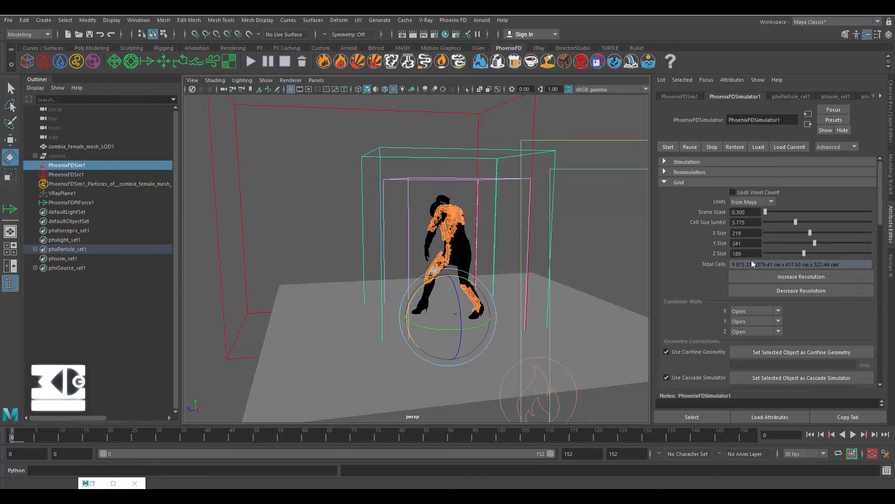
text(5)
key(Return)
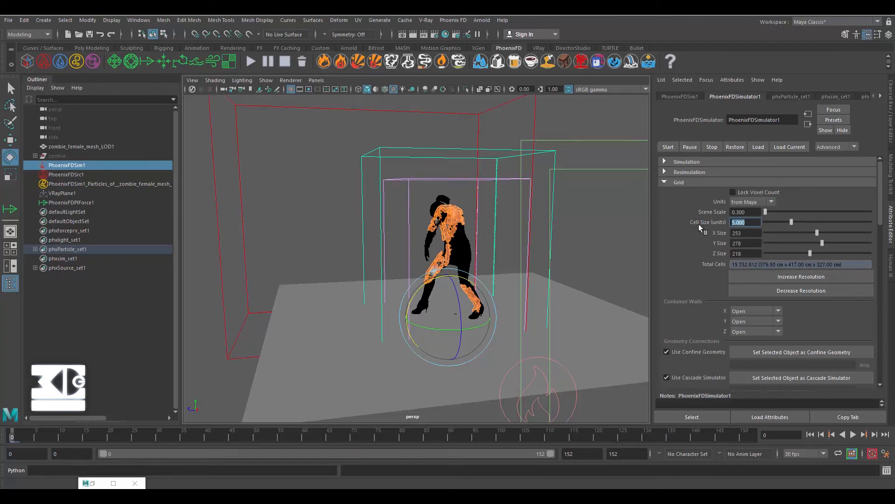
- Simulate the fire on the finer grid and stop the simulation at about frame 21
scroll(494, 257, down, 3)
alt+drag(438, 251, 464, 222)
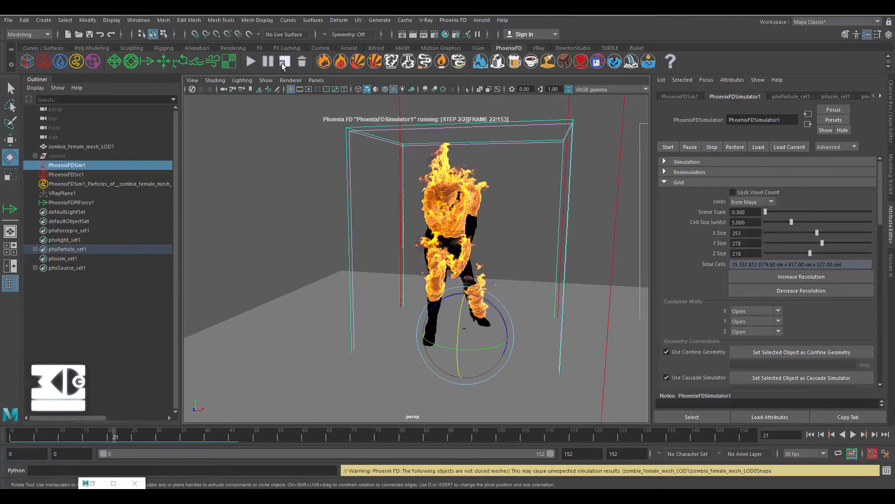
click(283, 64)
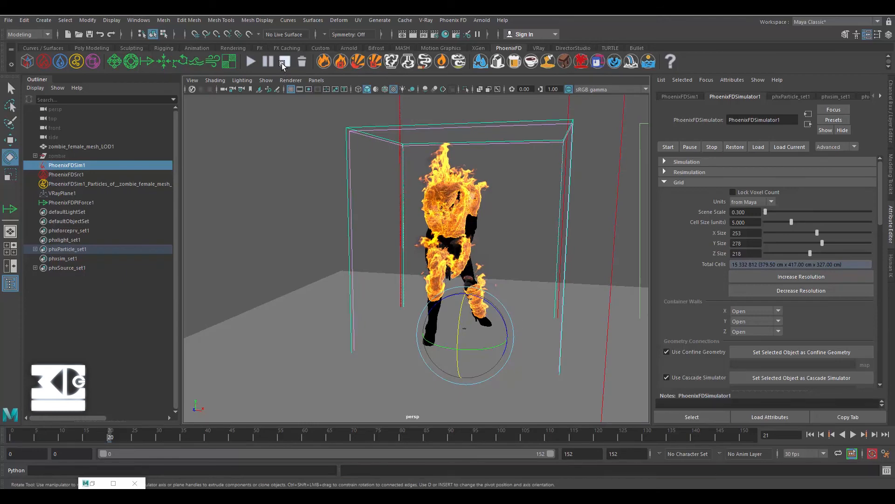
- Frame the burning zombie and start an interactive V-Ray render of frame 20
scroll(384, 252, down, 4)
mouse_move(384, 252)
alt+mouse_down()
mouse_move(342, 242)
mouse_move(406, 235)
mouse_move(421, 223)
alt+mouse_up()
scroll(406, 235, up, 3)
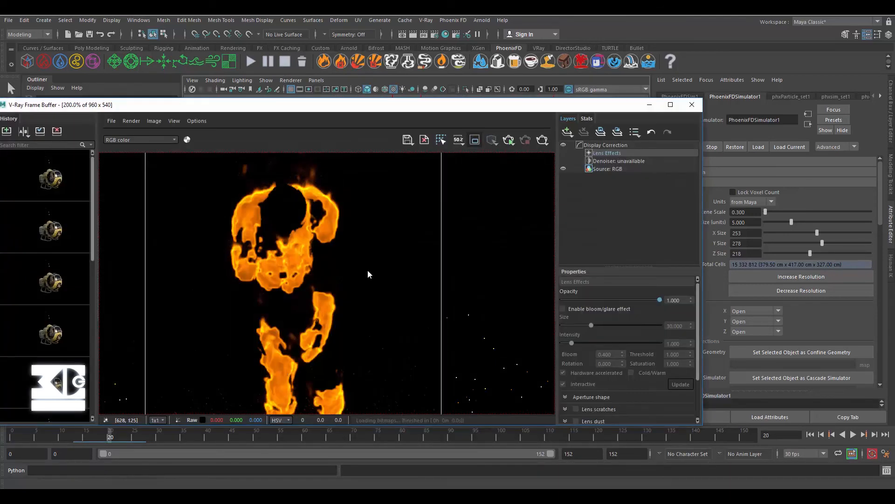
click(91, 483)
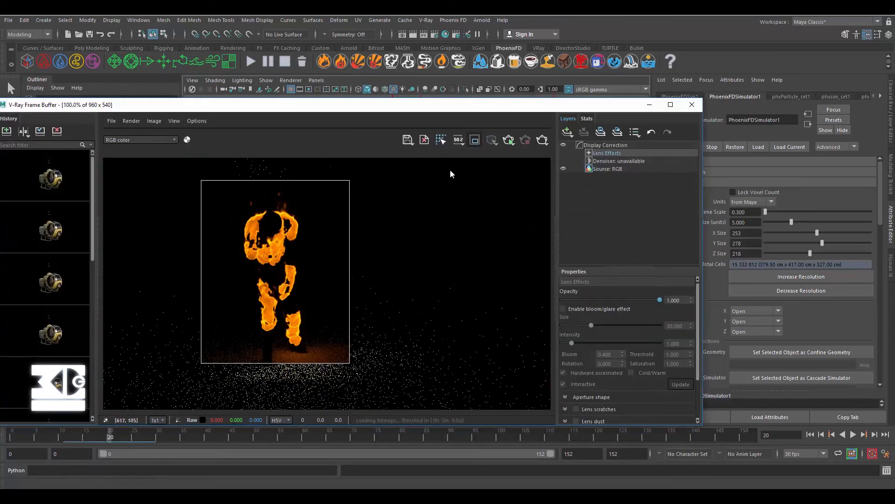
click(512, 145)
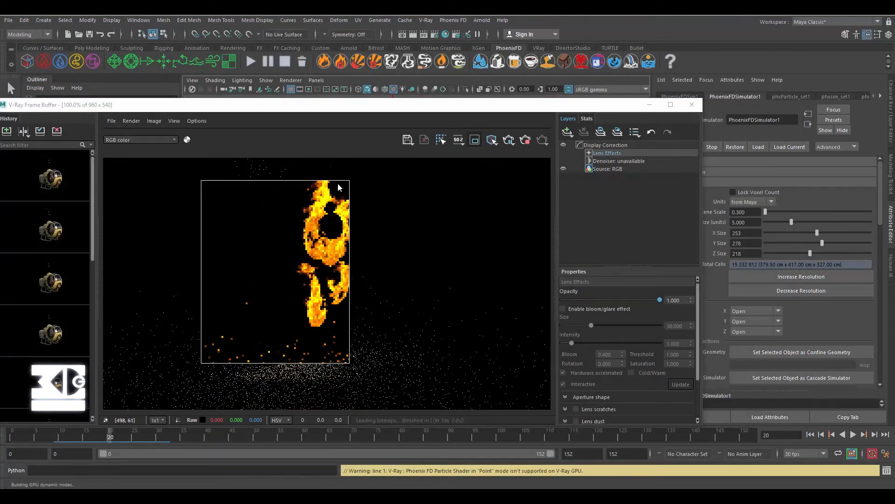
- Resize the render region to enclose the whole burning zombie and inspect the flames' detail
drag(349, 181, 393, 171)
drag(200, 173, 255, 165)
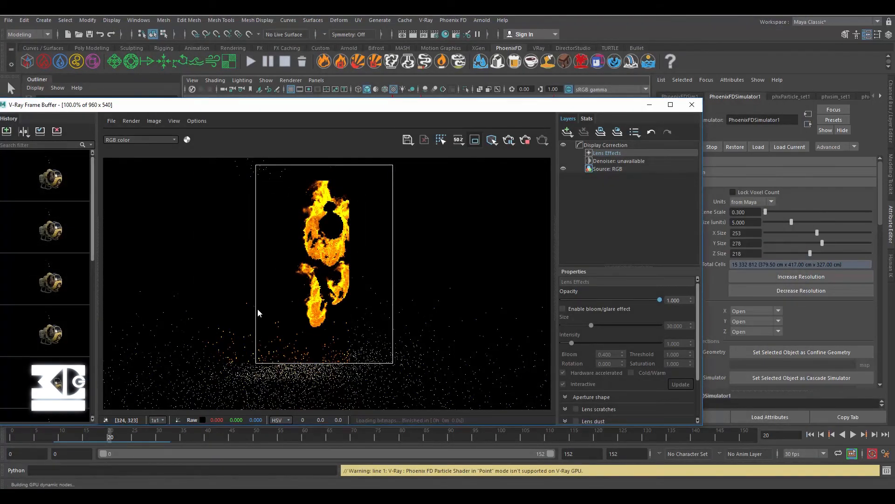
scroll(342, 319, down, 1)
scroll(342, 319, up, 1)
drag(393, 363, 409, 394)
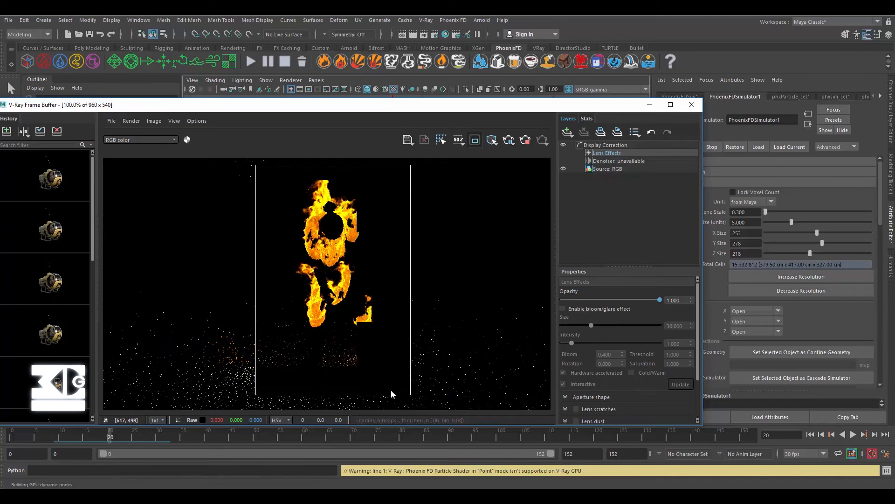
scroll(402, 243, up, 1)
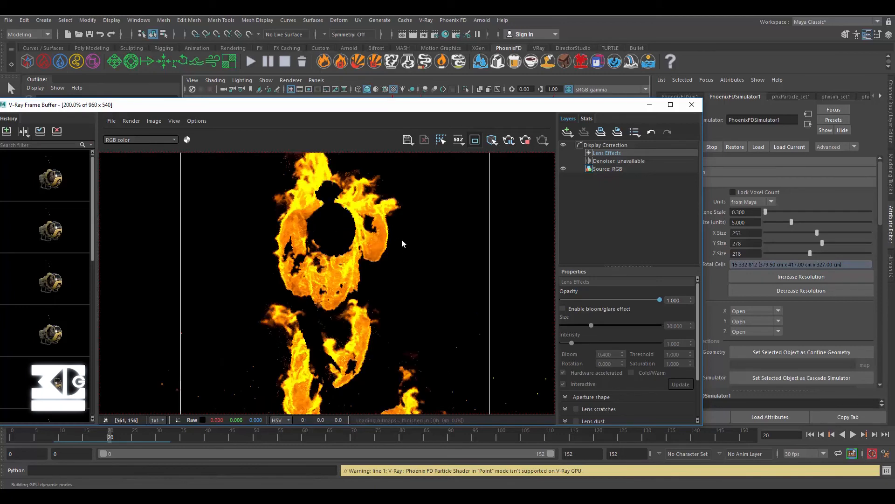
scroll(404, 250, down, 1)
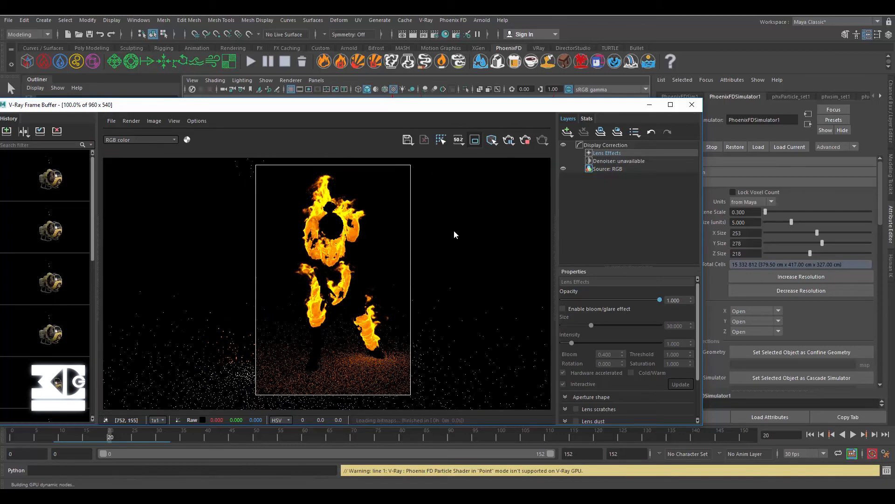
- Try a Fire Multiplier of 15 in the simulator's fire rendering settings and set it back to 10
drag(609, 107, 560, 110)
scroll(704, 240, down, 5)
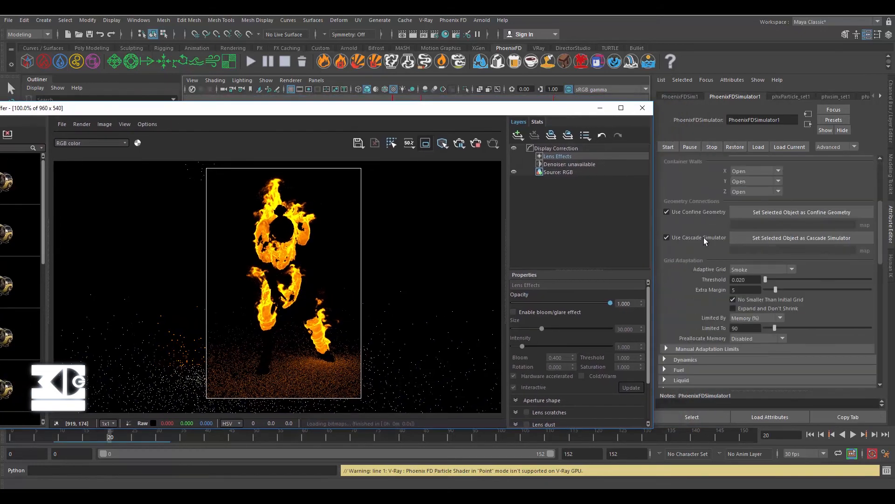
scroll(702, 244, down, 5)
click(673, 201)
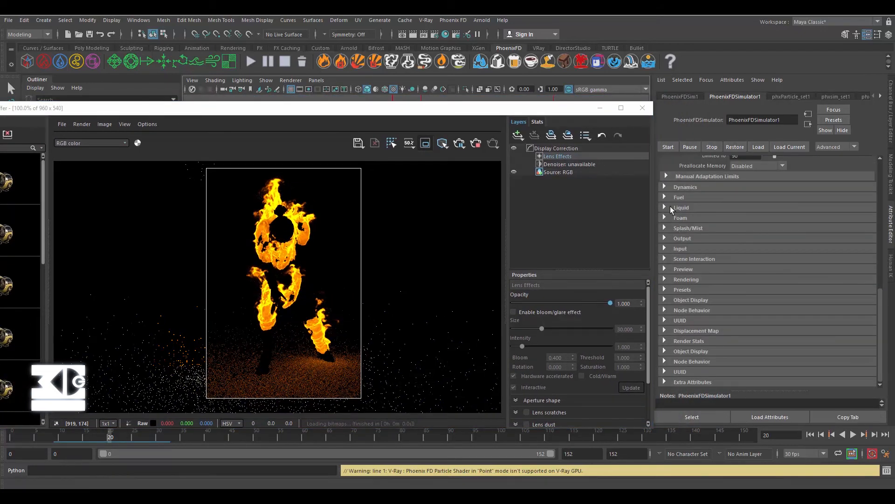
click(671, 196)
click(671, 193)
click(671, 276)
scroll(679, 318, down, 5)
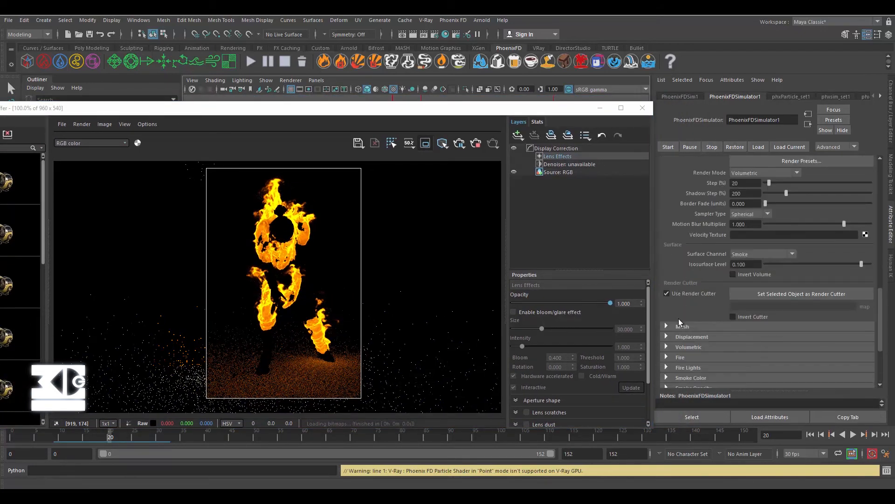
scroll(678, 320, down, 2)
click(677, 329)
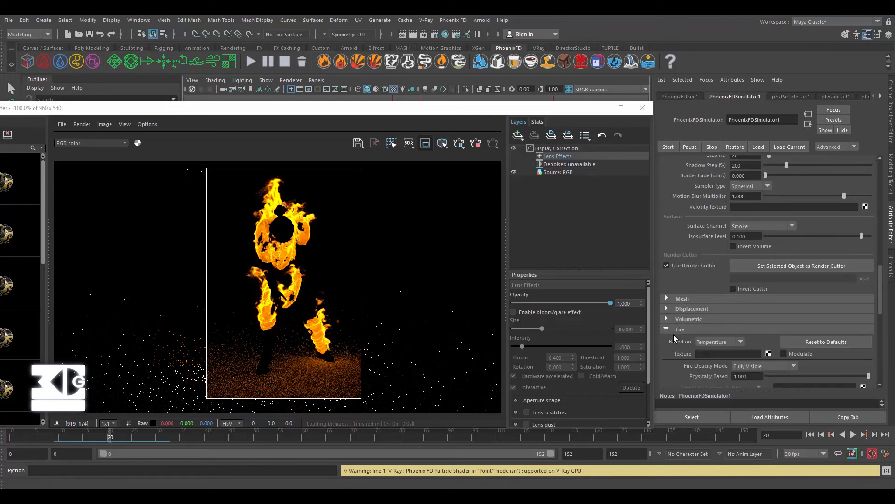
scroll(673, 336, down, 4)
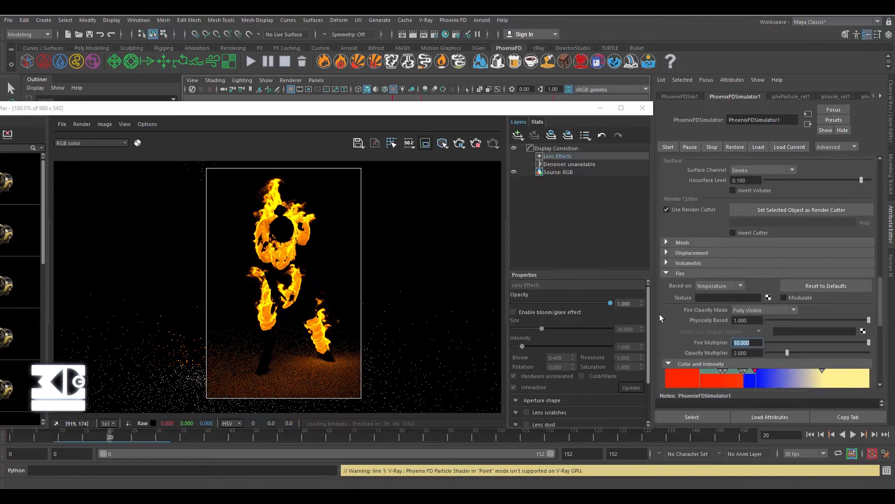
text(15)
key(Return)
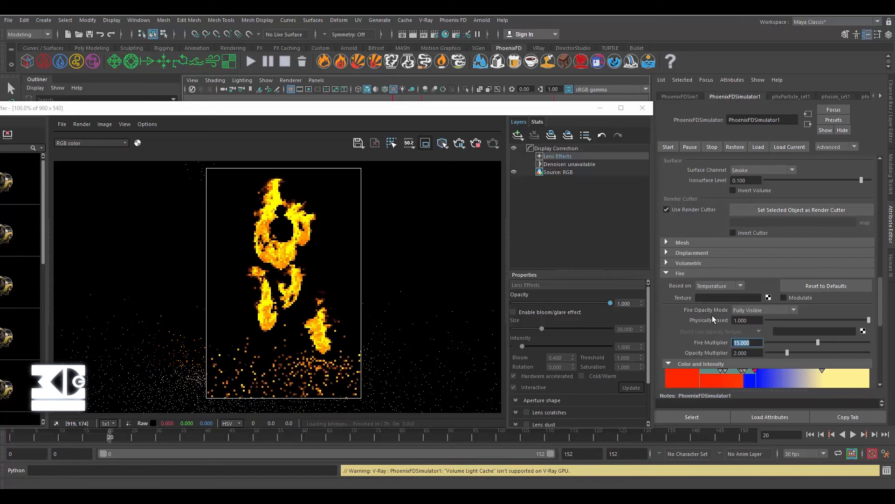
text(10)
key(Return)
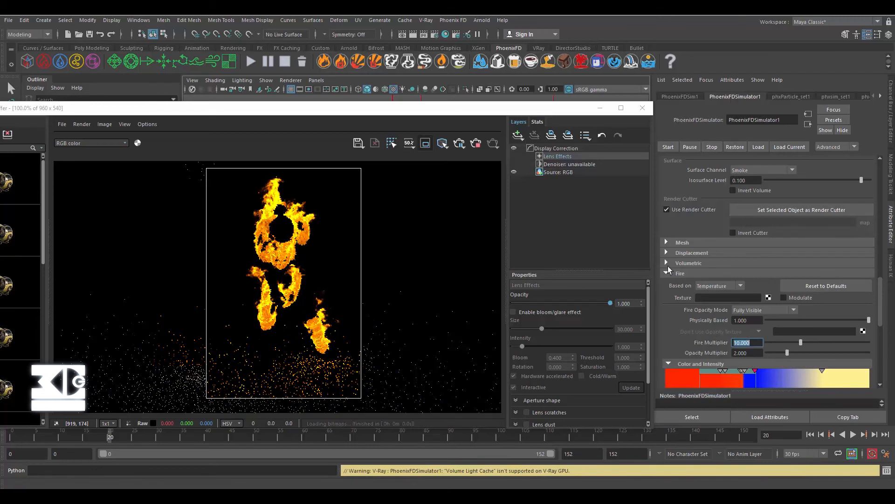
- Review the simulator's Smoke Opacity rendering settings and the opacity curve
scroll(668, 272, up, 10)
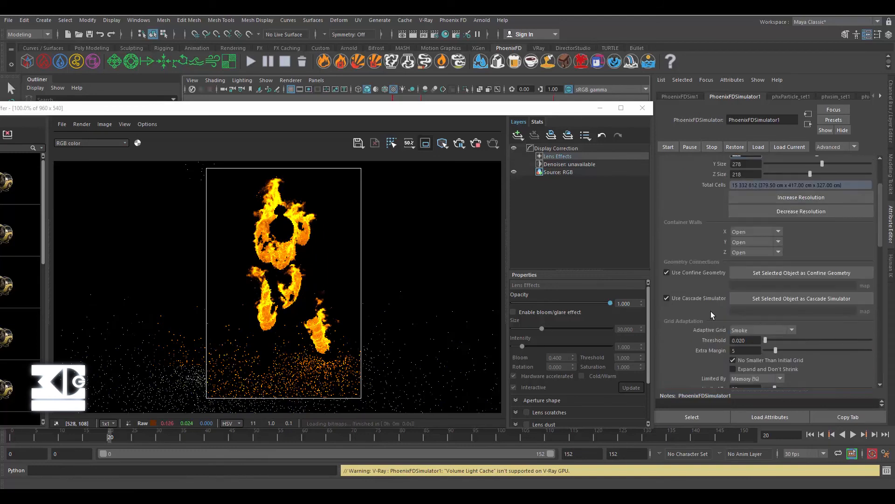
scroll(694, 321, down, 10)
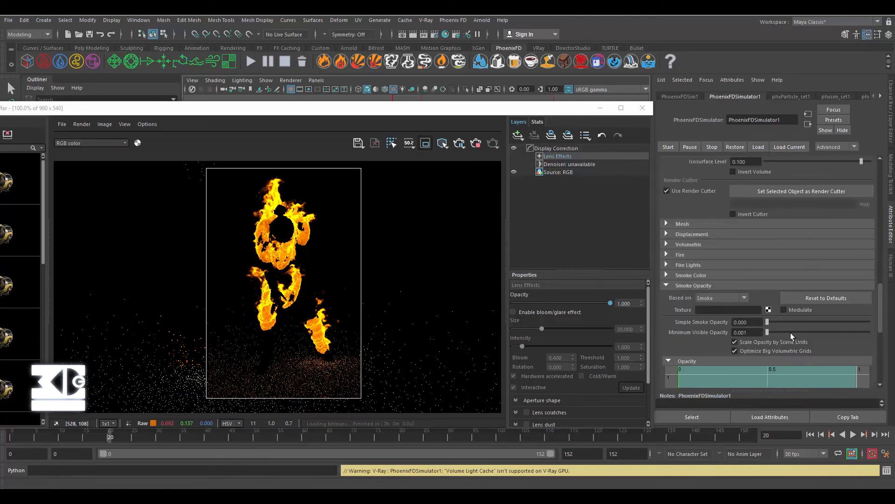
drag(882, 322, 879, 348)
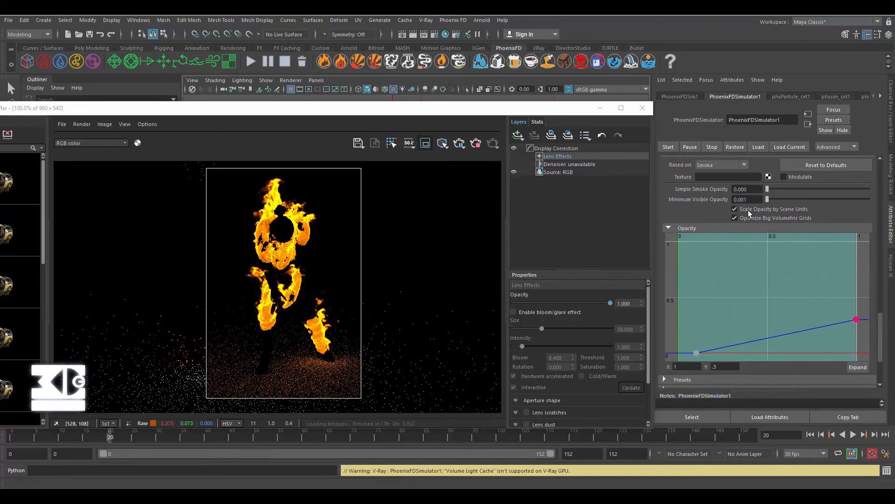
- Set the frame buffer aside, create a V-Ray rectangle light and select it
click(600, 108)
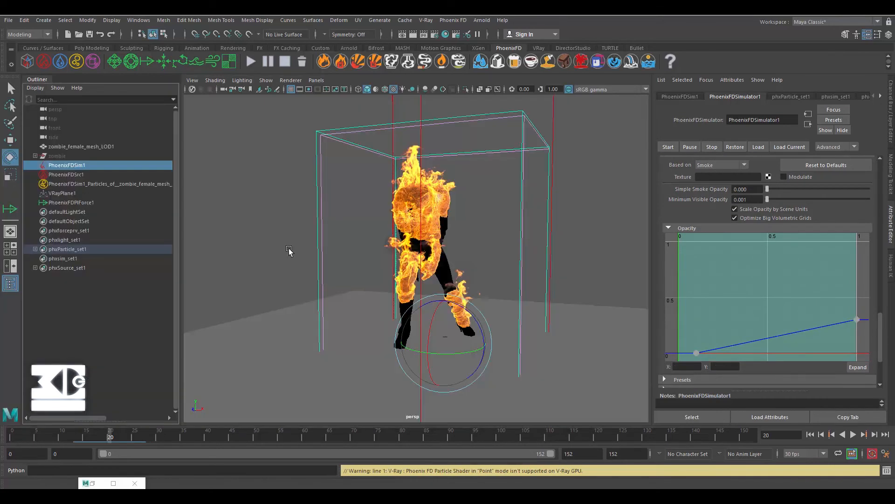
click(425, 20)
mouse_move(466, 62)
click(562, 71)
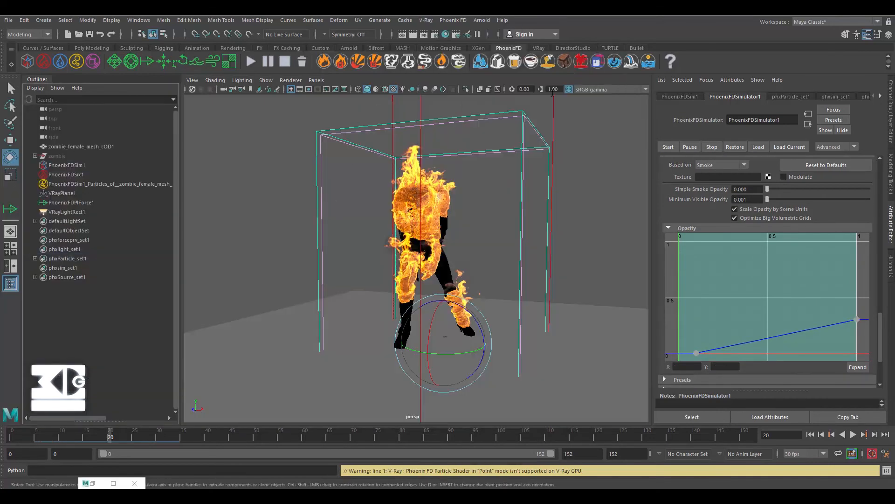
click(55, 212)
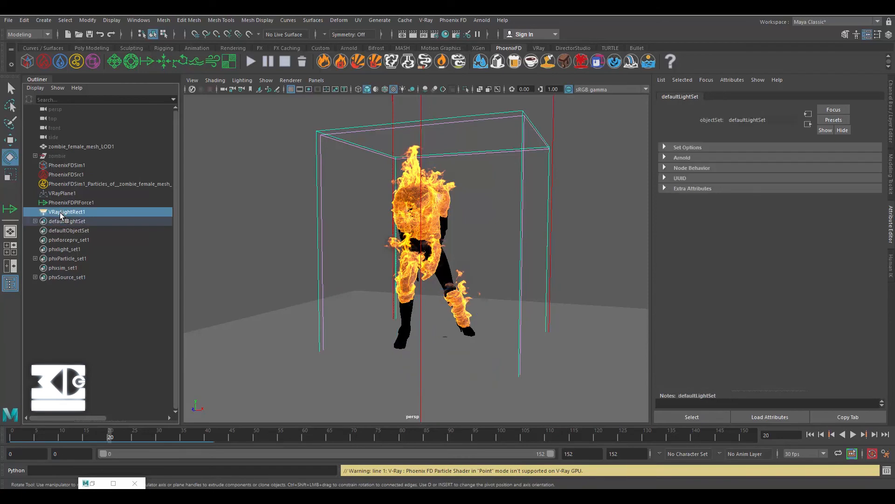
- Enlarge the rectangle light, angle it toward the zombie and place it high up to one side
key(r)
scroll(506, 285, down, 5)
scroll(465, 298, up, 3)
key(e)
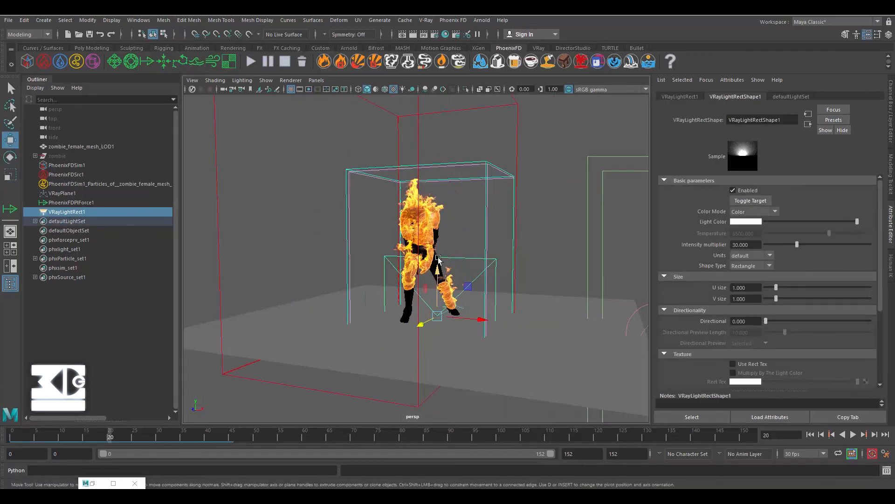
drag(465, 282, 311, 243)
key(w)
drag(279, 201, 279, 103)
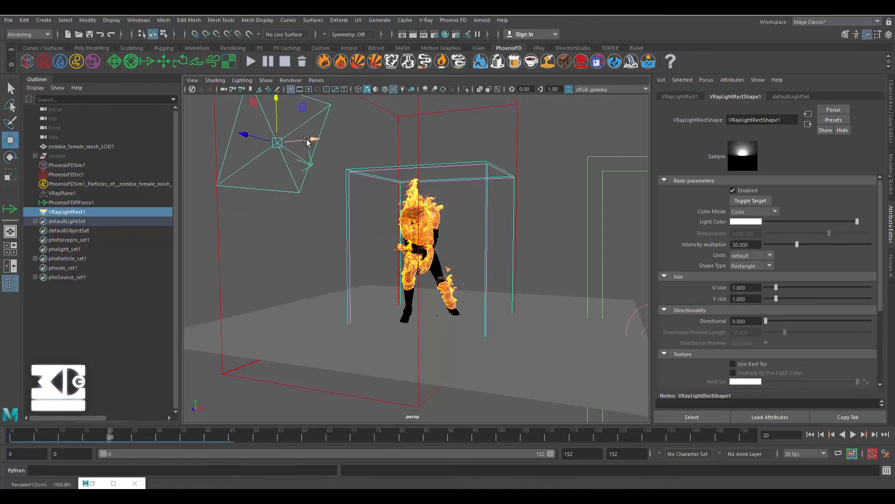
drag(309, 141, 258, 145)
- Duplicate the rectangle light and move the copy to the opposite side of the zombie
alt+drag(384, 223, 410, 233)
scroll(401, 242, up, 3)
alt+middle_drag(387, 261, 373, 241)
key(ctrl+d)
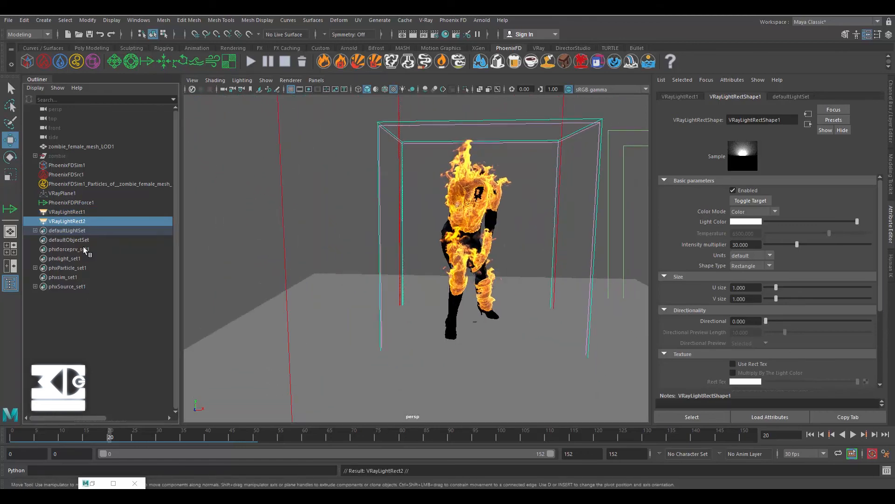
key(a)
drag(335, 186, 597, 205)
- Rotate the duplicated rectangle light toward the zombie and adjust its position
key(e)
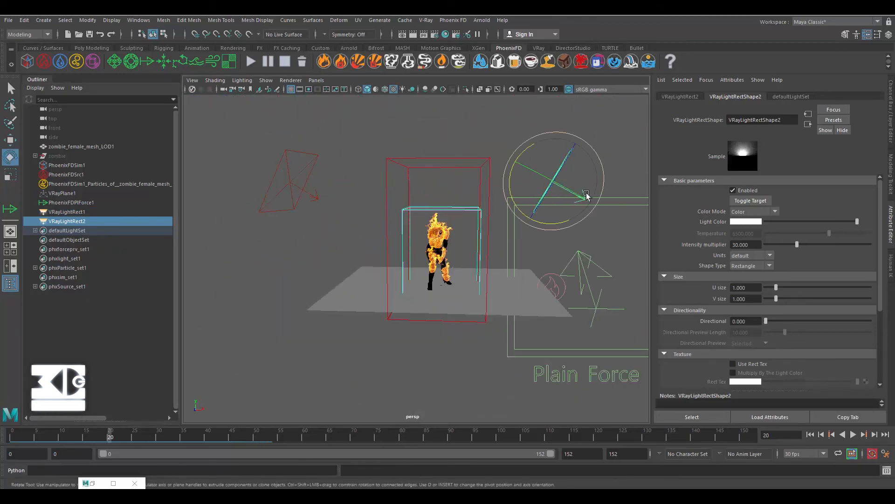
drag(488, 146, 540, 299)
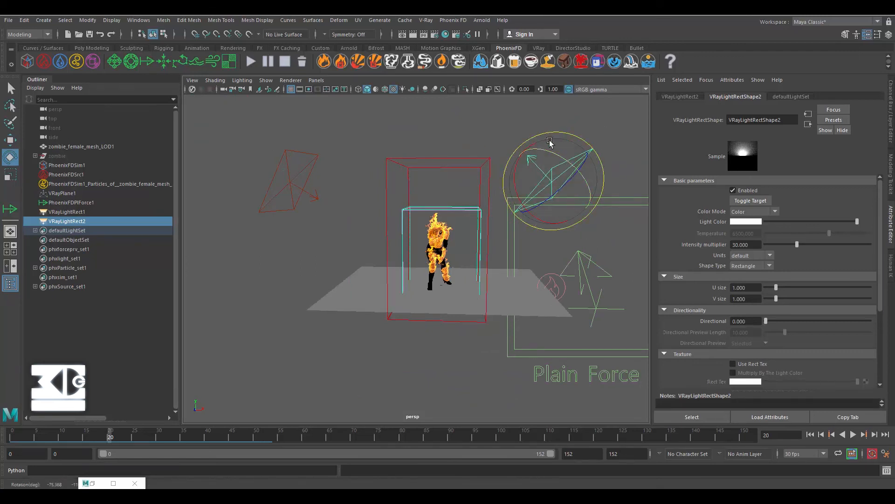
drag(573, 154, 589, 166)
key(w)
drag(555, 141, 405, 353)
key(e)
key(w)
- Frame the burning zombie closely and render it interactively with the two rectangle lights
alt+drag(404, 353, 628, 344)
scroll(396, 236, up, 8)
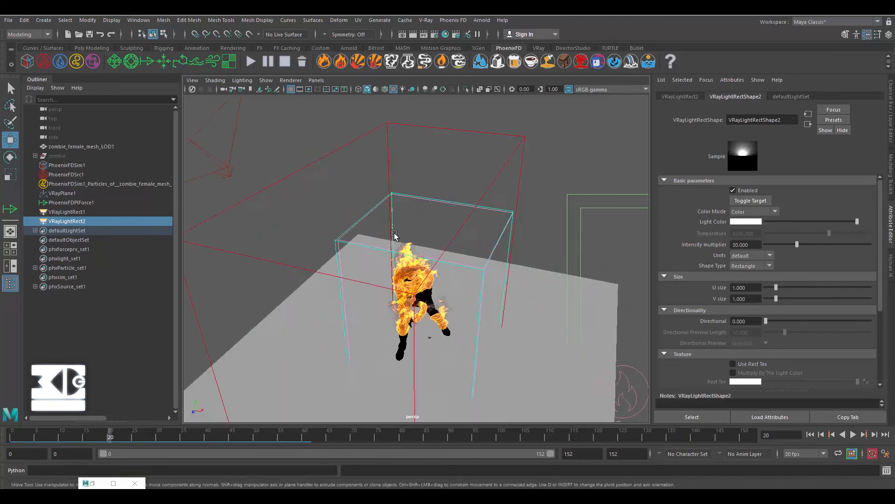
alt+drag(397, 236, 407, 196)
alt+middle_drag(438, 200, 398, 257)
scroll(401, 252, up, 3)
scroll(402, 252, down, 4)
click(94, 482)
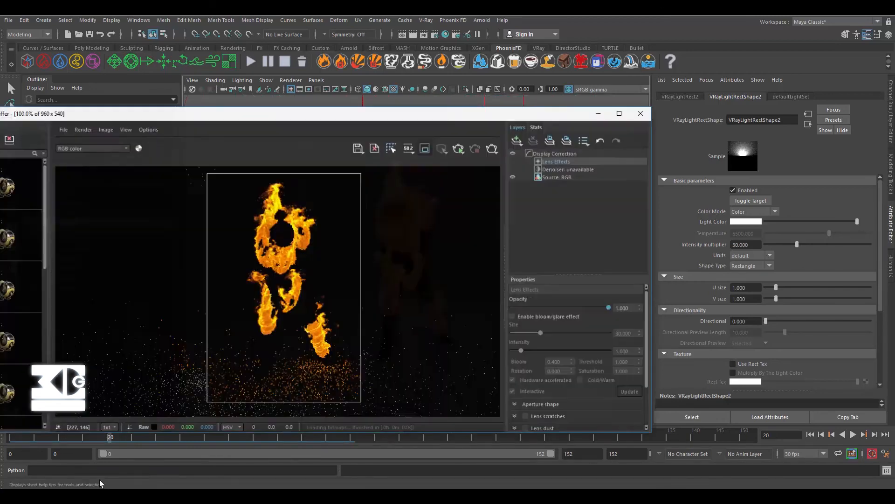
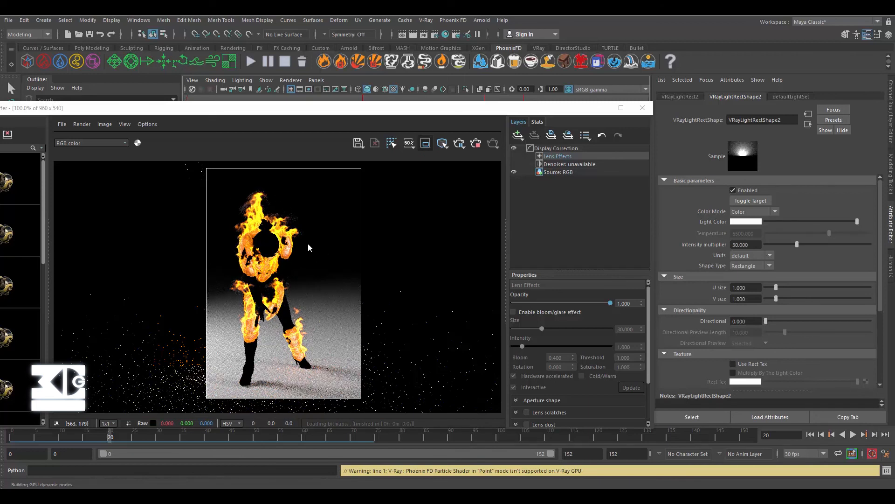
- Add a Hue / Saturation correction layer to the render and raise its saturation to about 0.32
mouse_move(292, 299)
right_click(555, 148)
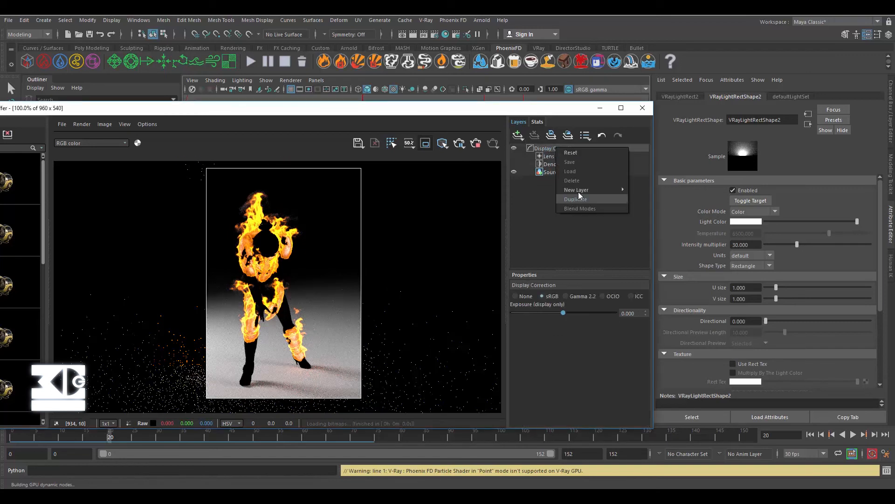
mouse_move(580, 190)
click(643, 249)
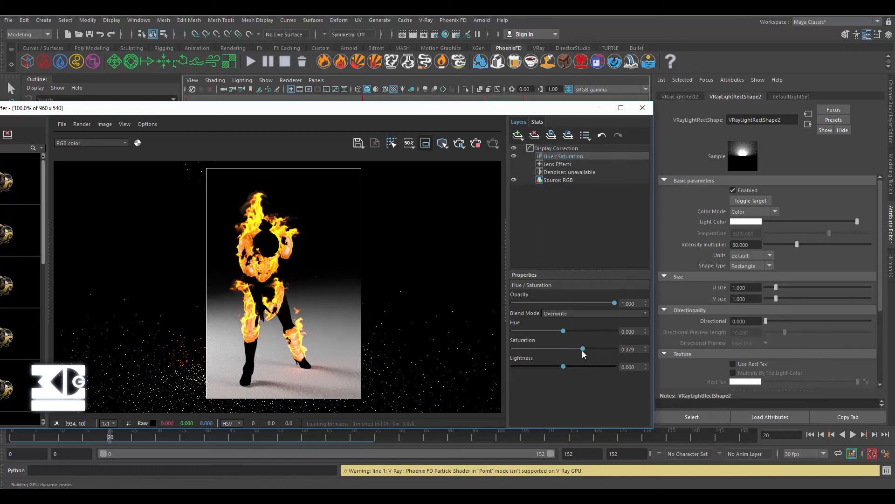
click(514, 156)
- Try a Color Balance layer on the render with a cyan-red shift, and delete the layer
click(555, 148)
right_click(559, 147)
mouse_move(581, 189)
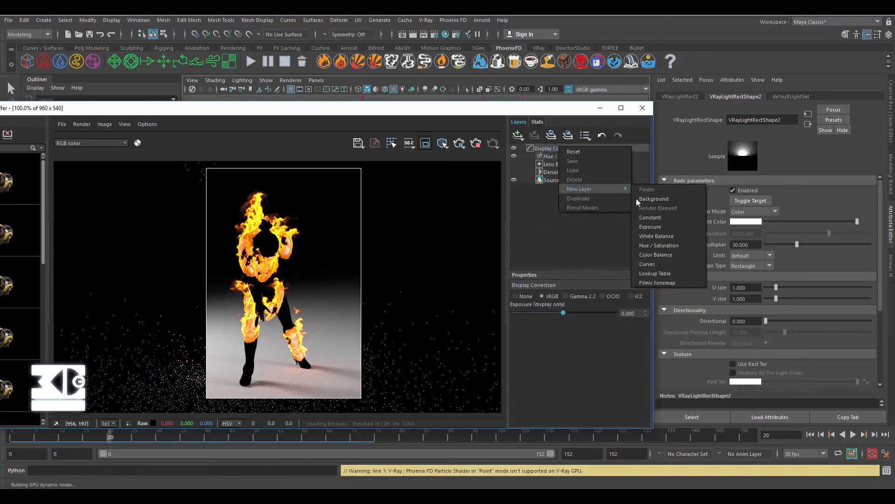
click(655, 254)
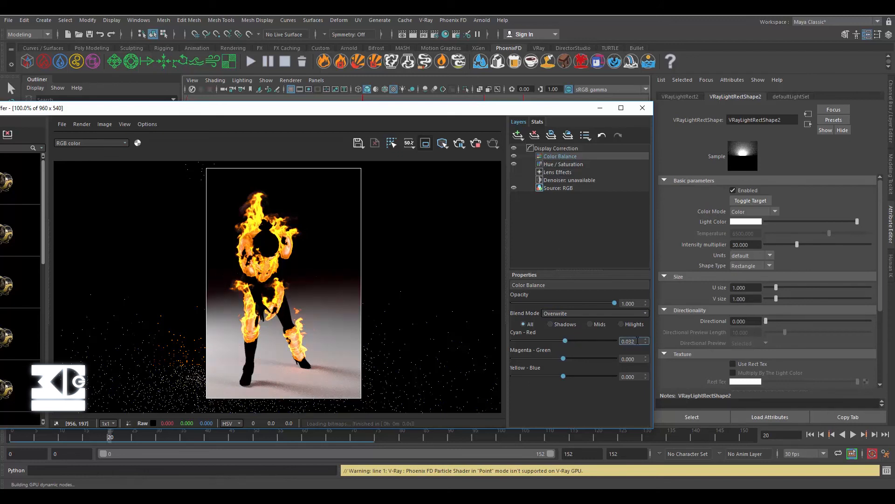
right_click(552, 158)
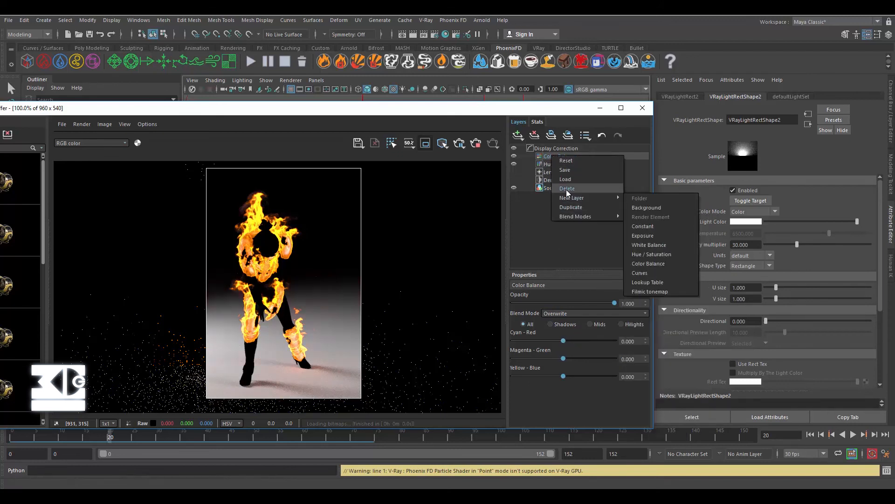
click(566, 191)
- Add a Curves correction layer and bend the Red channel curve slightly upward in its lower part
right_click(559, 152)
mouse_move(578, 190)
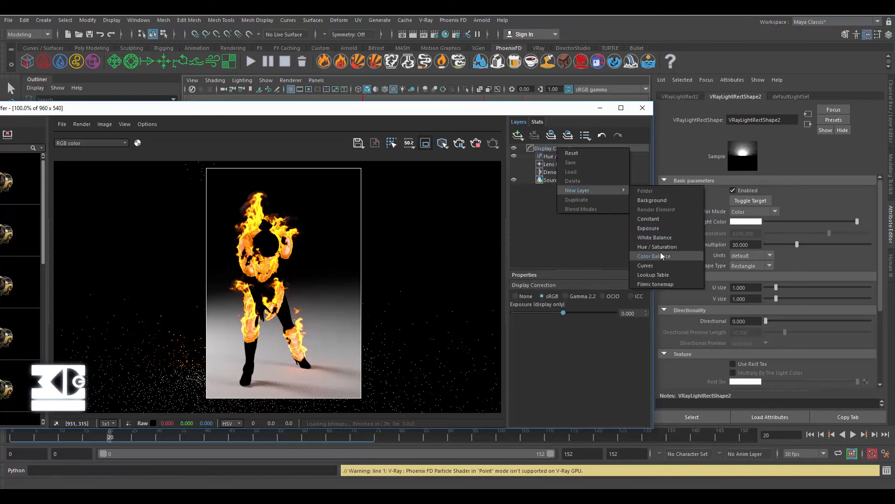
click(646, 265)
click(528, 322)
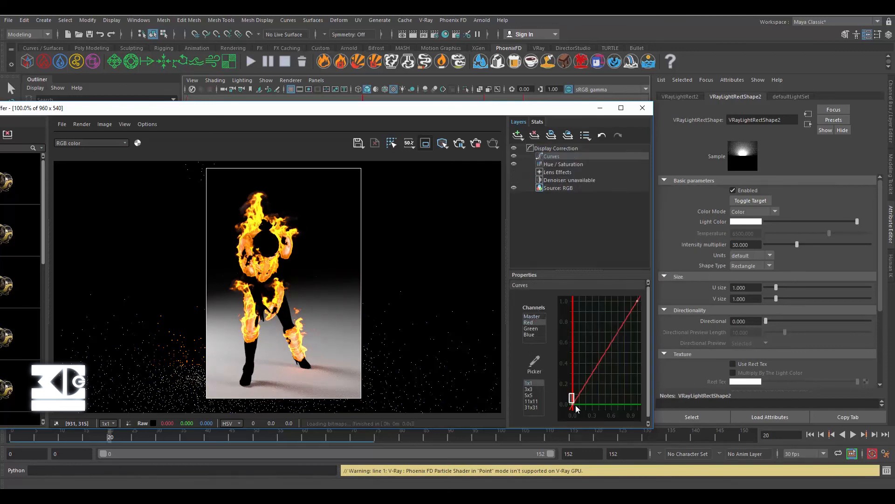
drag(590, 377, 587, 369)
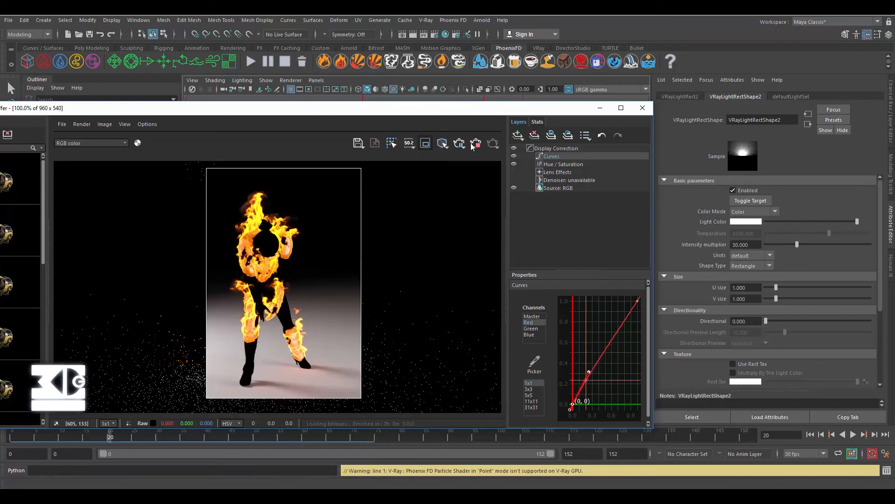
- Reduce the saturation of the Hue / Saturation layer to about 0.04
click(515, 164)
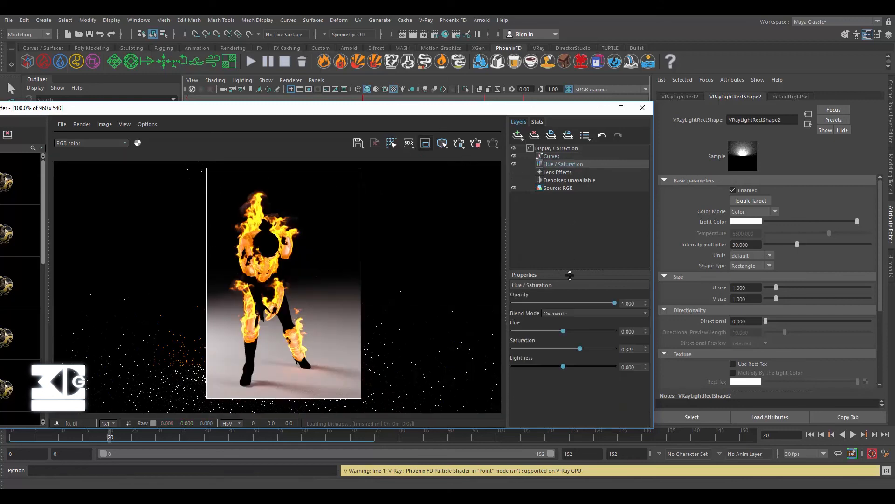
drag(595, 349, 564, 327)
key(ctrl+z)
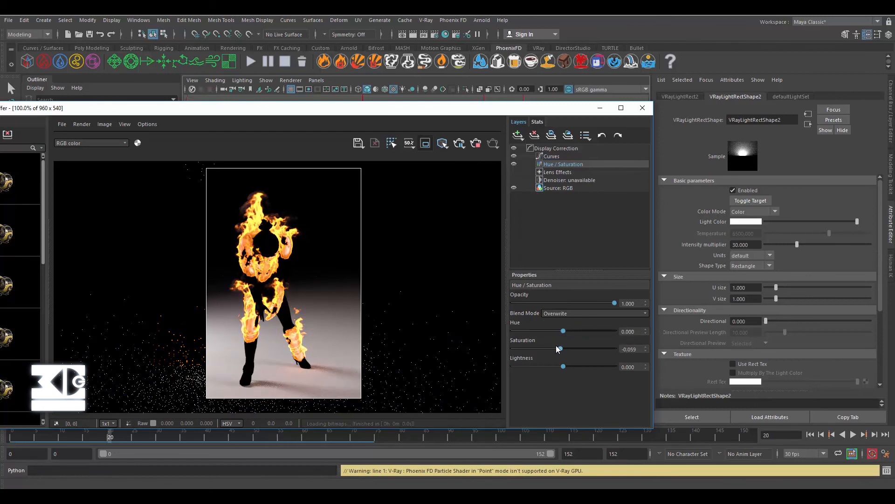
drag(559, 348, 566, 349)
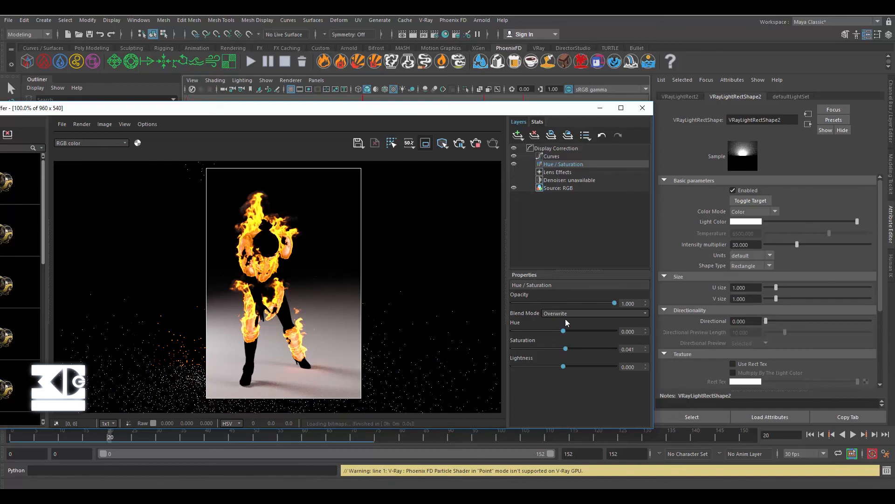
- Add a White Balance correction layer and warm the render with a temperature of about 7475
click(553, 156)
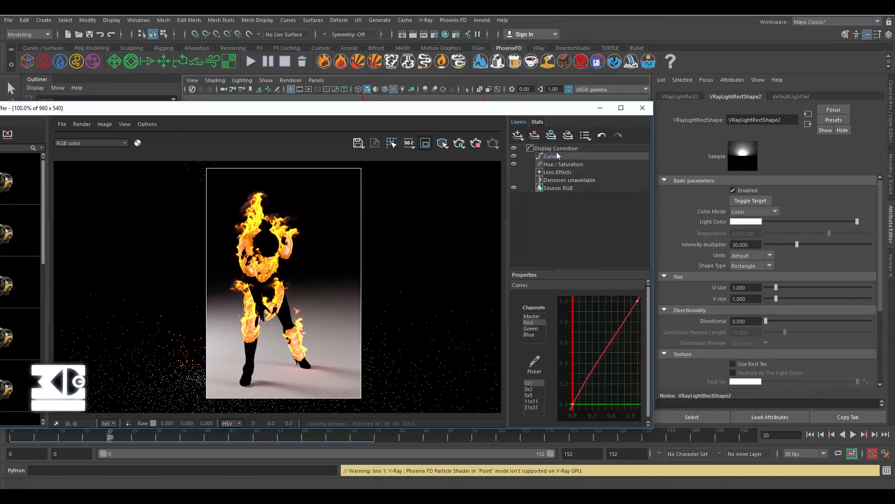
click(548, 148)
right_click(547, 147)
mouse_move(560, 189)
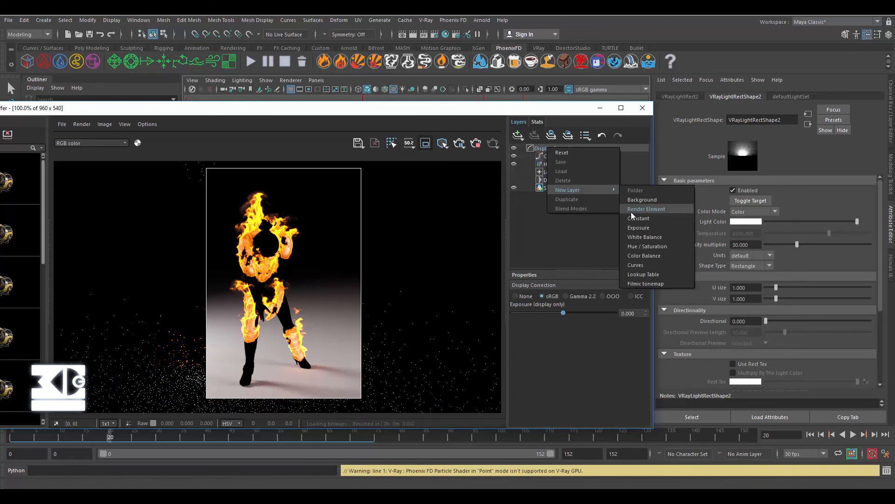
click(651, 237)
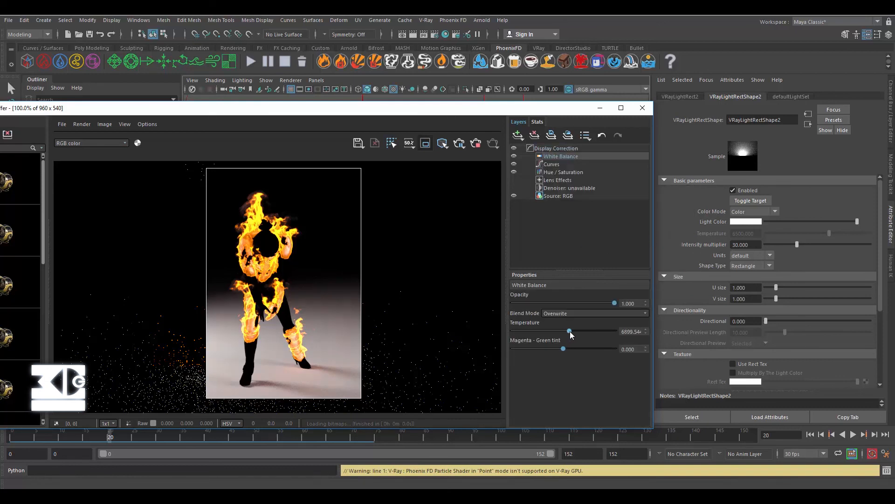
drag(570, 331, 575, 331)
drag(582, 331, 578, 331)
- Return to the scene, hide the zombie_female_mesh_LOD1 mesh and unhide the zombie group
click(601, 108)
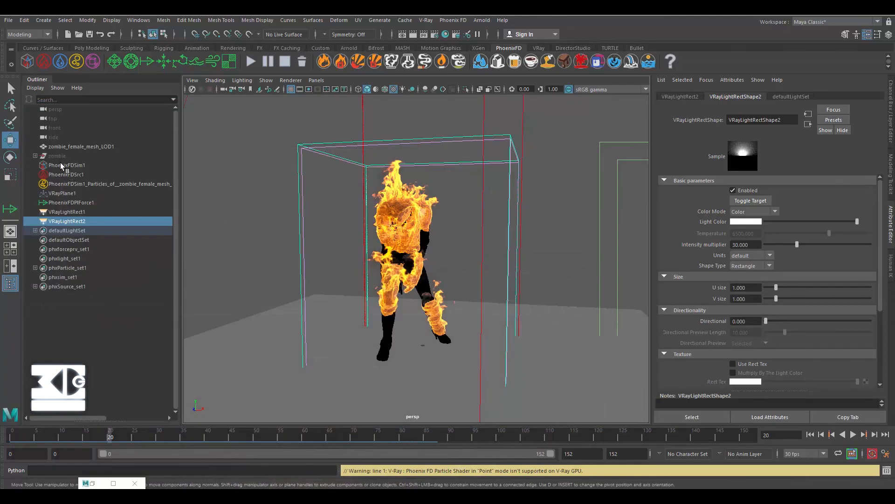
click(75, 145)
key(h)
click(51, 157)
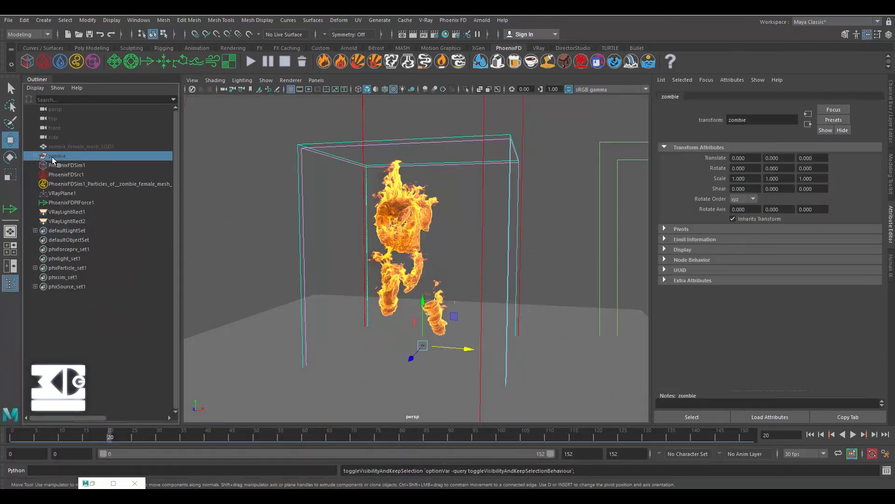
key(h)
click(246, 264)
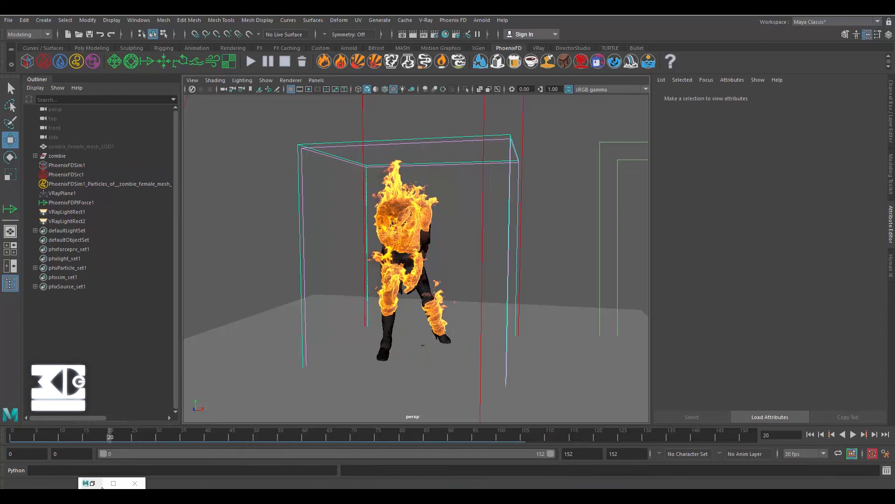
- Restart the interactive render with the animated zombie visible and enlarge the frame buffer to full screen
click(102, 483)
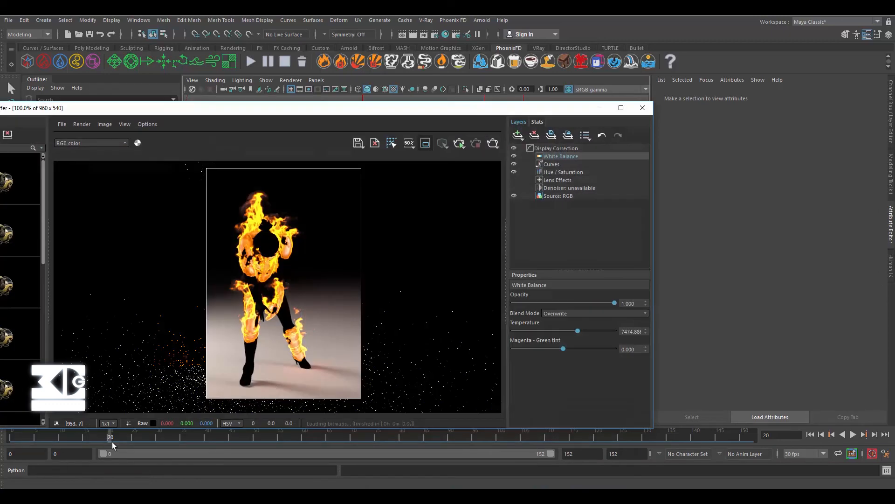
click(460, 146)
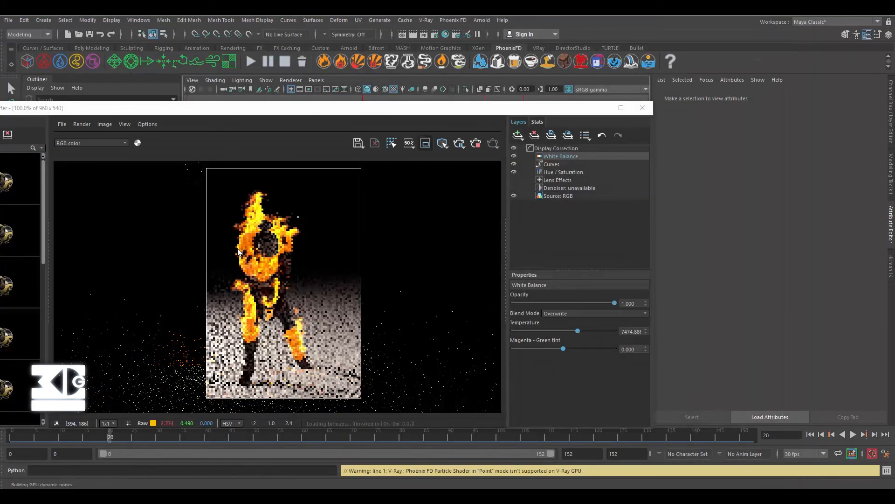
double_click(345, 108)
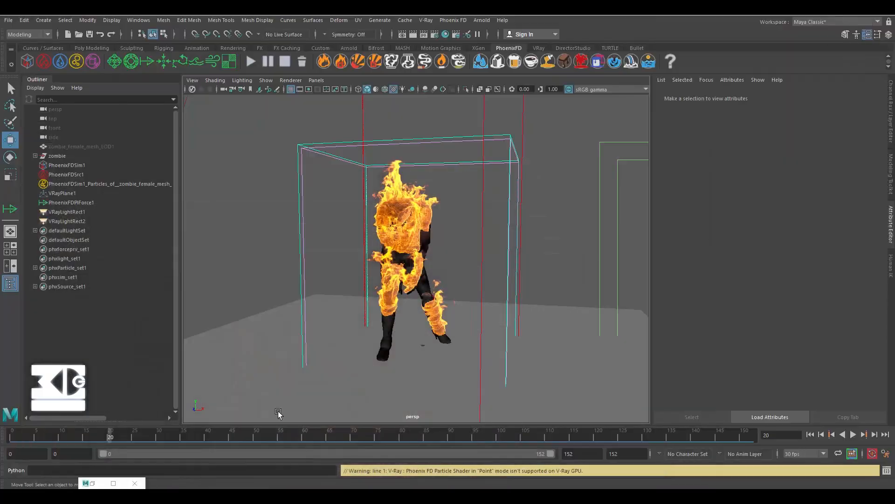
- Go to frame 13, inspect the burning zombie render up close, stop the interactive render and leave the frame buffer
drag(95, 432, 74, 431)
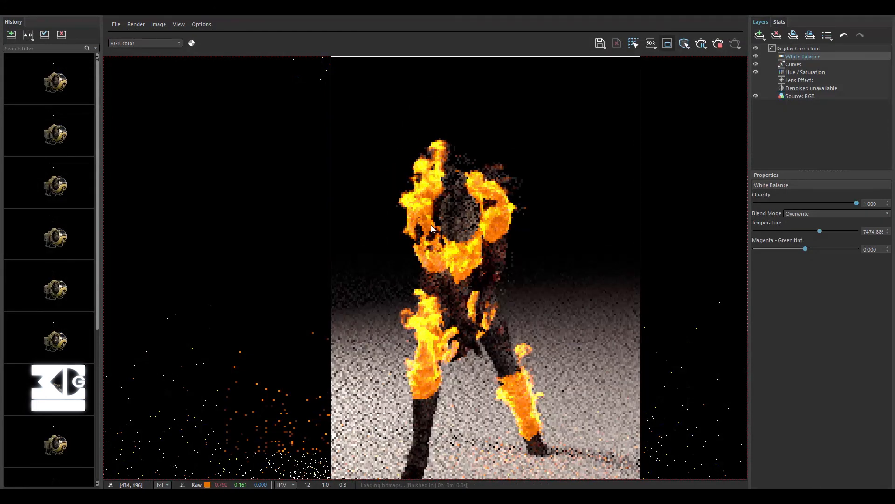
scroll(477, 282, down, 1)
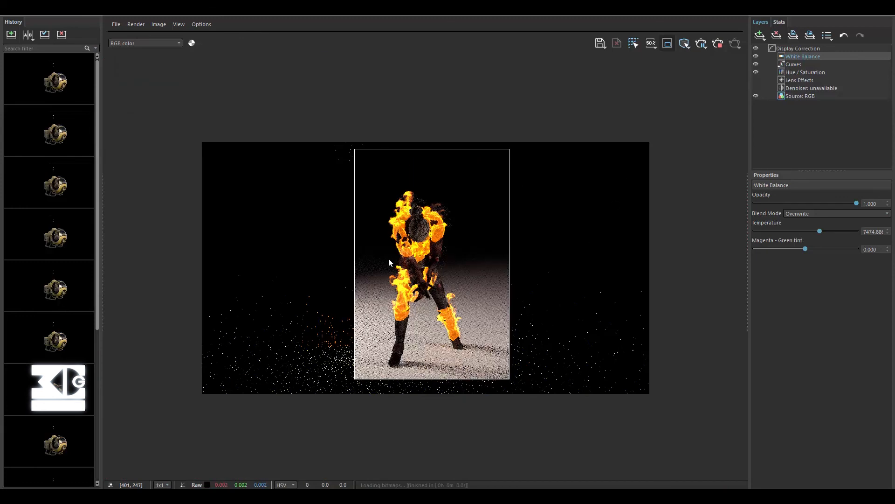
scroll(389, 263, up, 1)
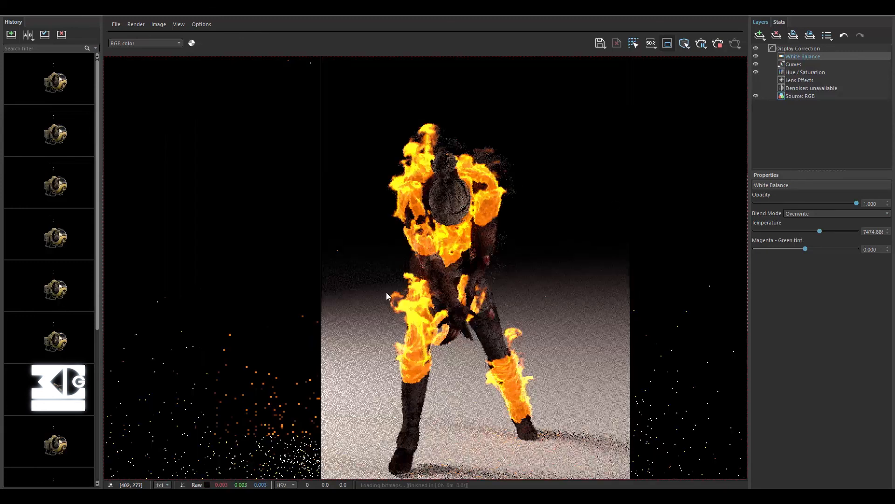
click(719, 43)
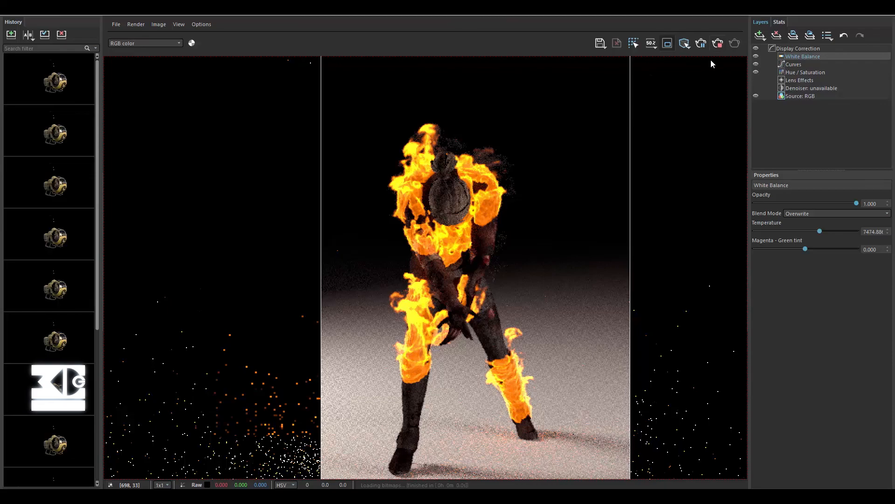
click(880, 13)
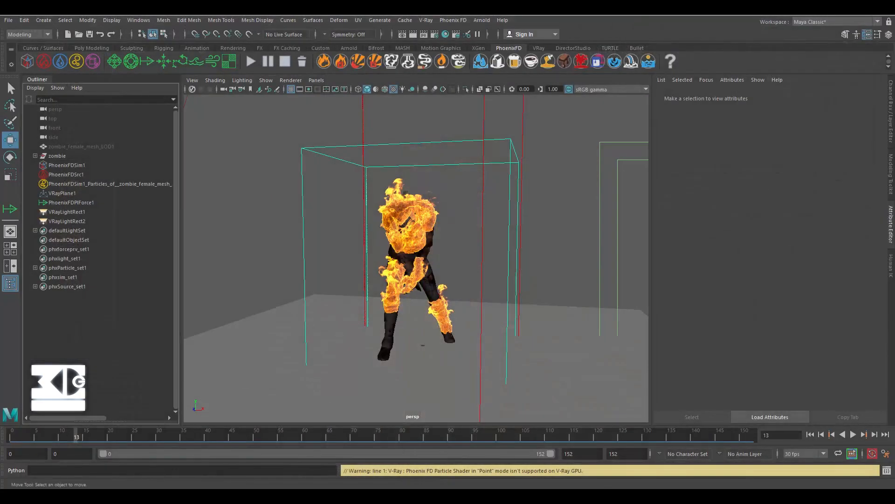